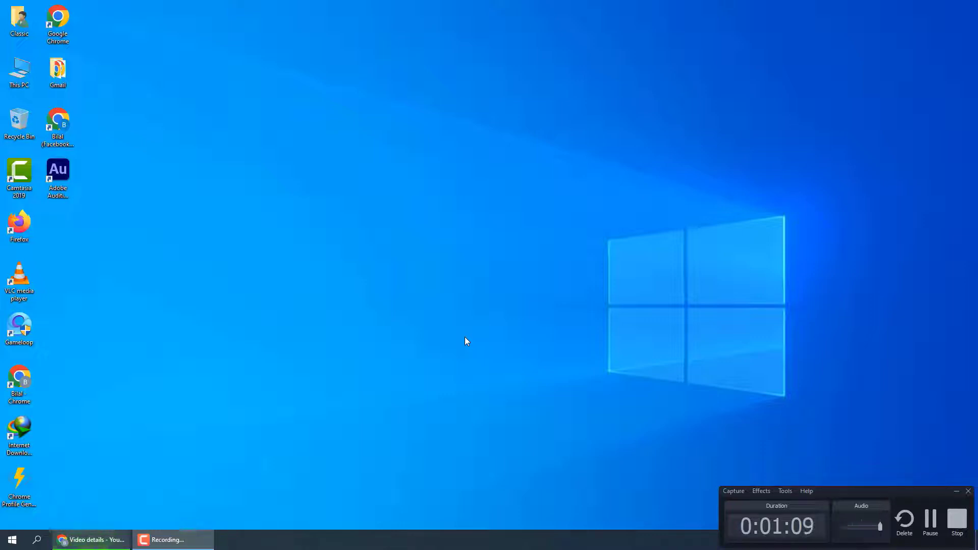
# - Switch to Chrome and review the video details page in YouTube Studio, from the title and description down to the tags
pyautogui.click(88, 545)
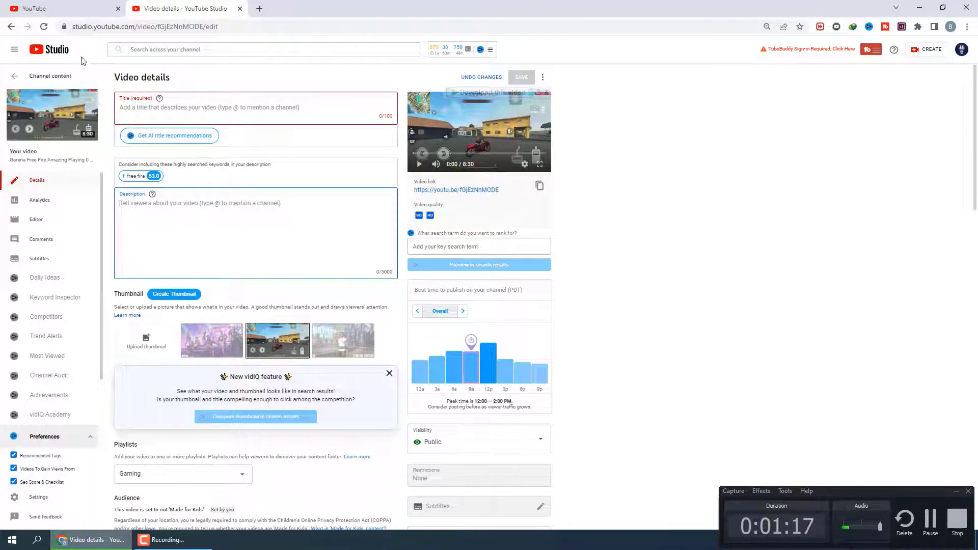
pyautogui.moveTo(46, 134)
pyautogui.scroll(-8, 203, 247)
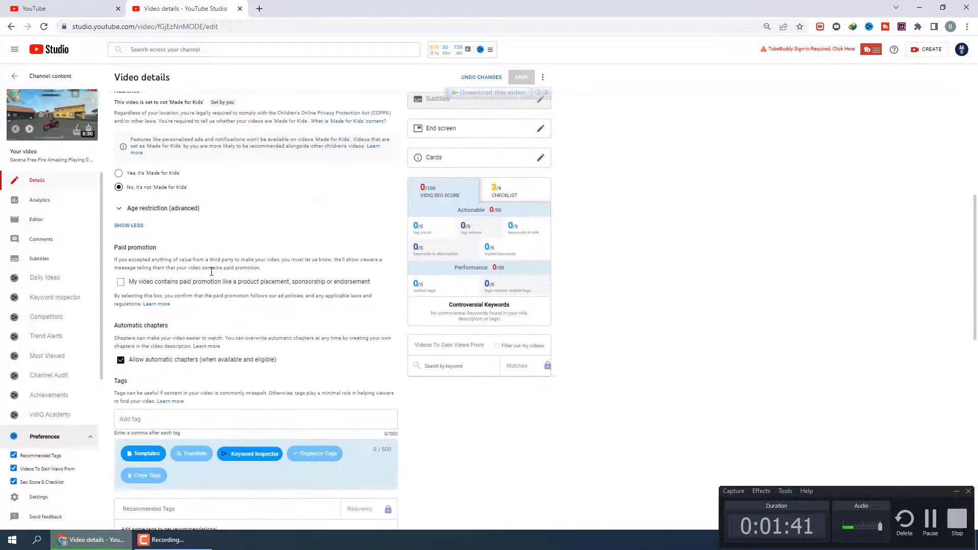
pyautogui.scroll(6, 168, 407)
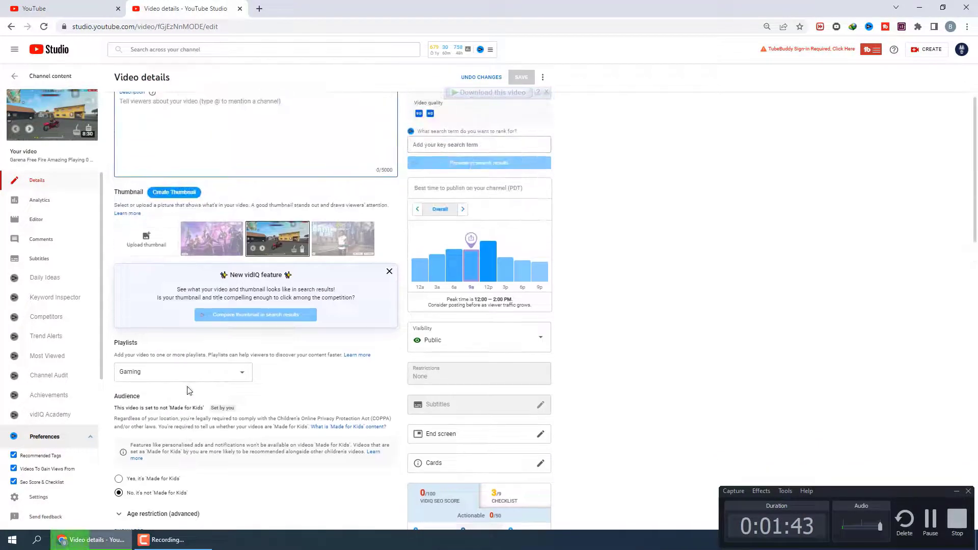
# - Search YouTube for "garena free fire" and look through the titles of the listed videos
pyautogui.click(76, 8)
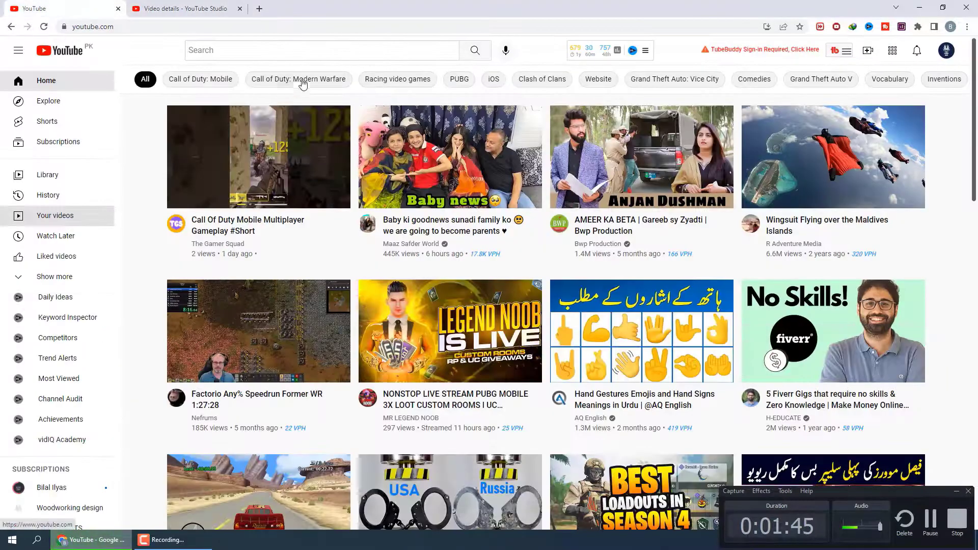
pyautogui.click(271, 48)
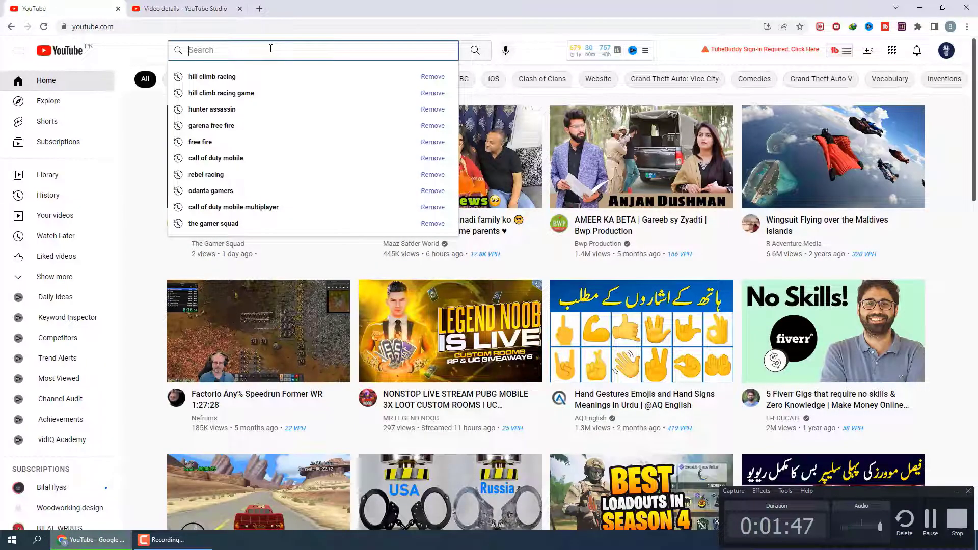
pyautogui.write('Gare')
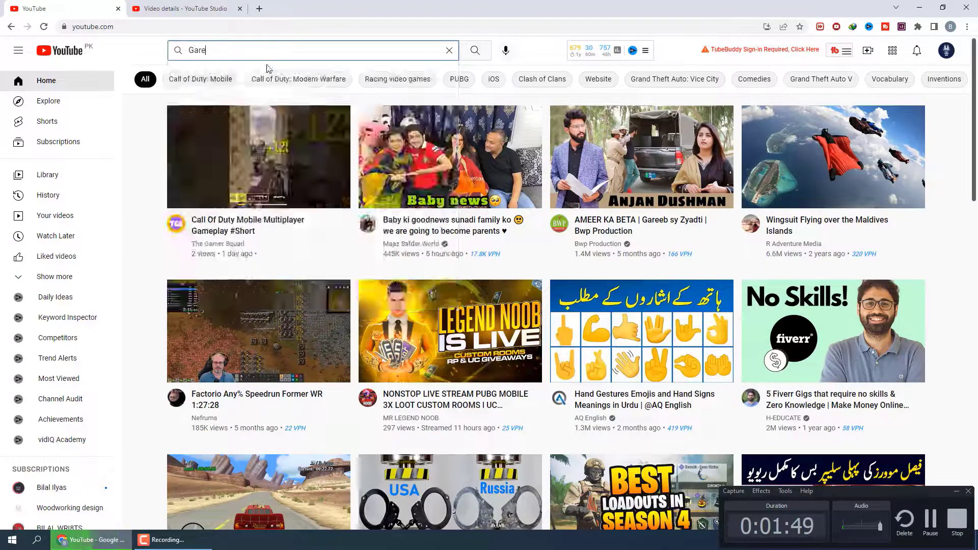
pyautogui.click(251, 77)
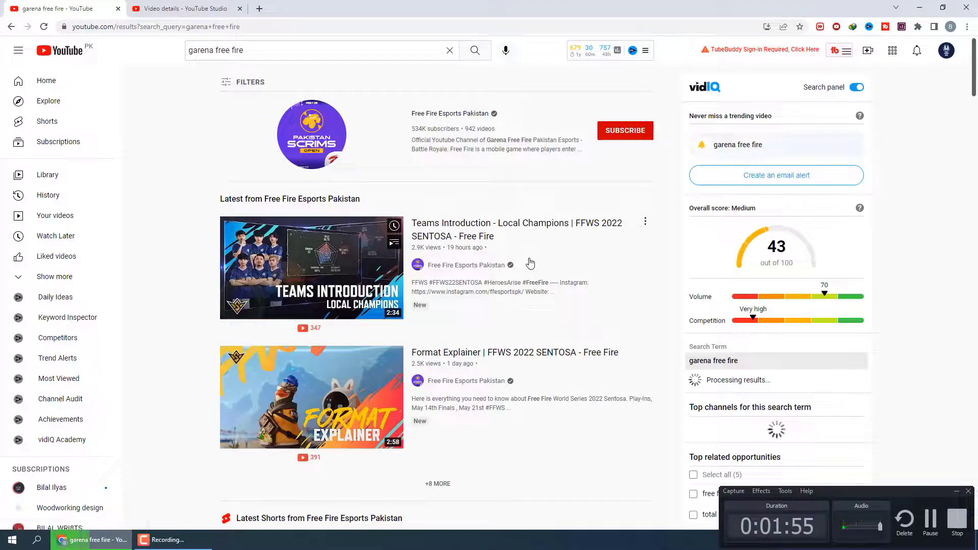
pyautogui.moveTo(551, 304)
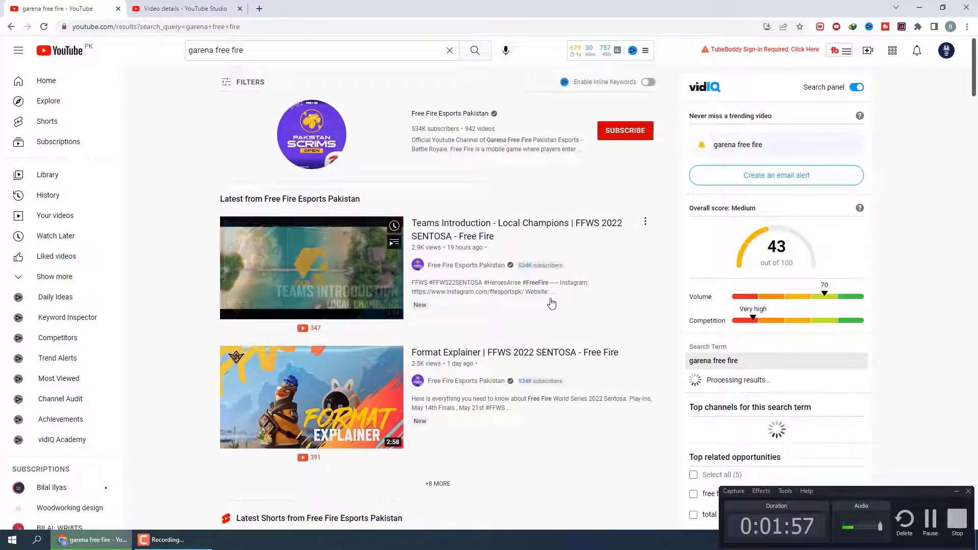
pyautogui.scroll(-10, 551, 304)
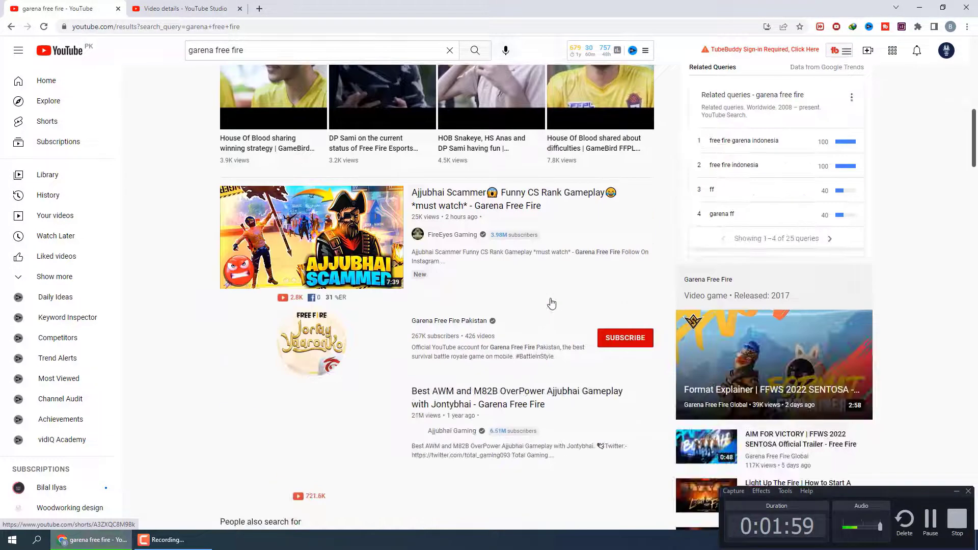
pyautogui.scroll(-6, 552, 302)
pyautogui.scroll(-6, 551, 303)
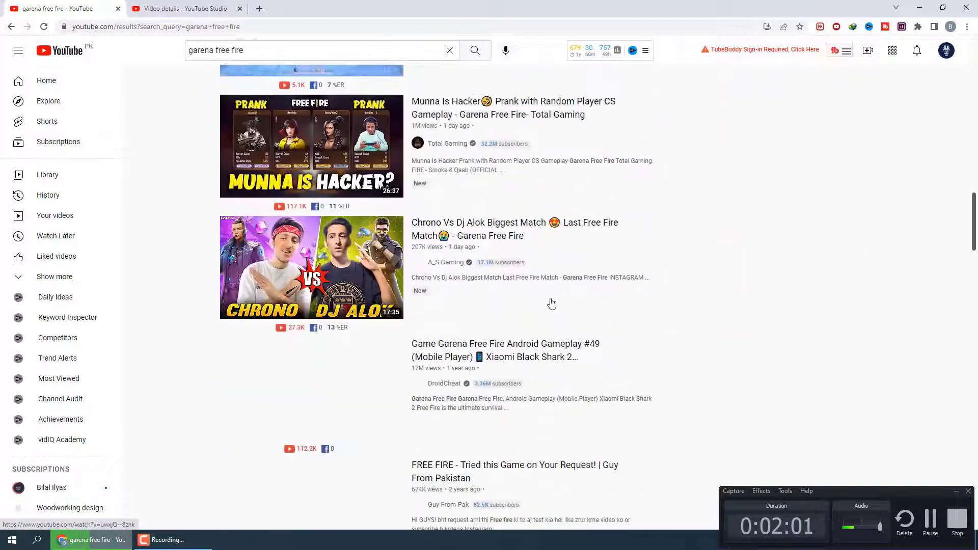
pyautogui.scroll(-4, 552, 303)
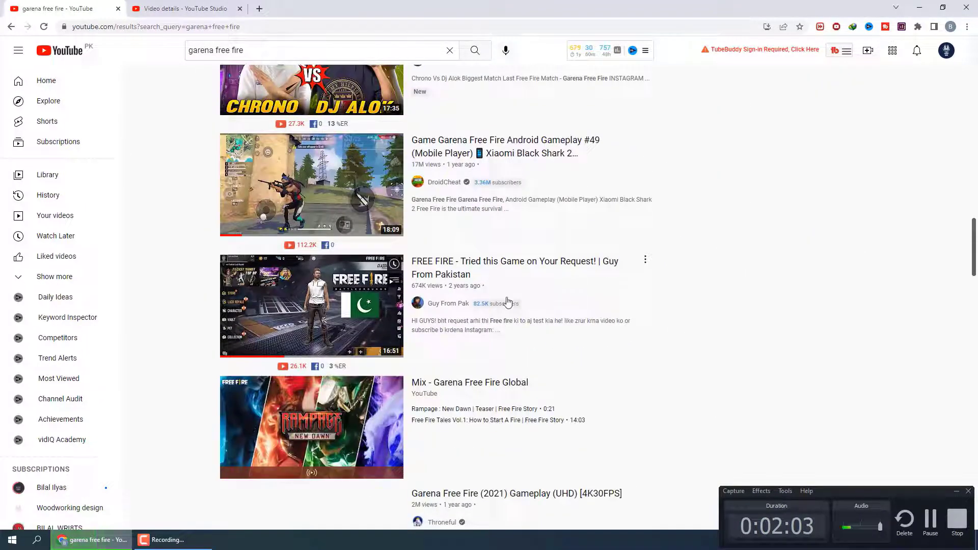
# - Refine the YouTube search to "garena free fire game"
pyautogui.click(327, 45)
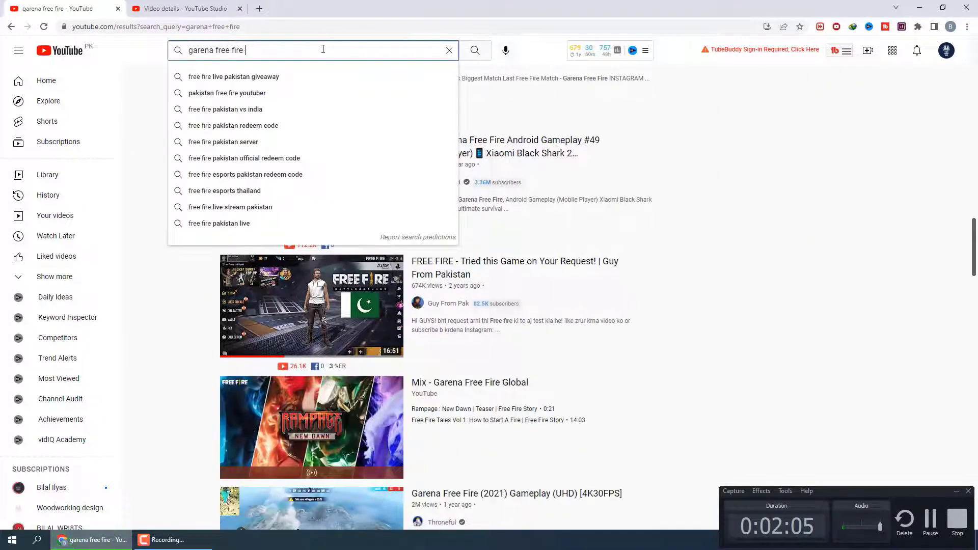
pyautogui.write('game')
pyautogui.press('Return')
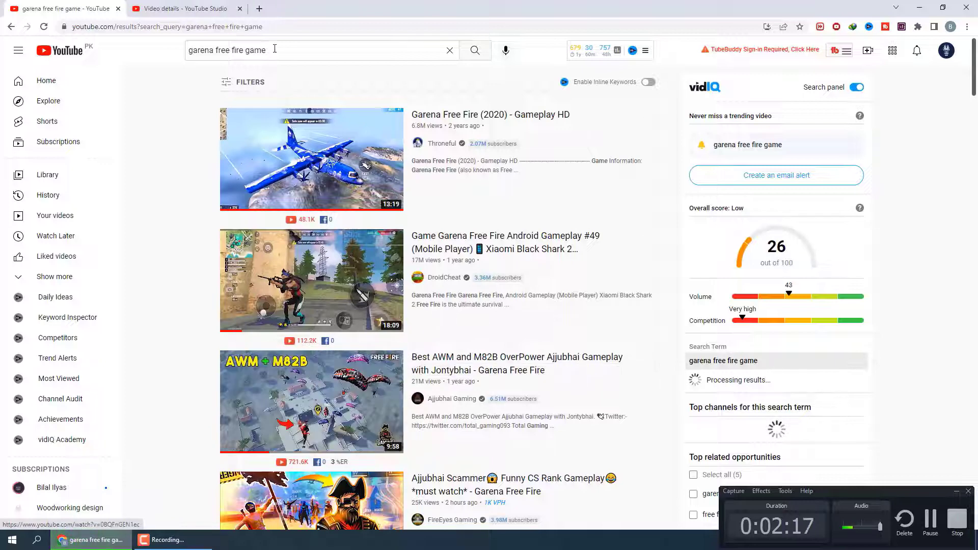
# - Examine the titles, view counts and channels of the competing Garena Free Fire gameplay videos in the search results
pyautogui.moveTo(543, 170)
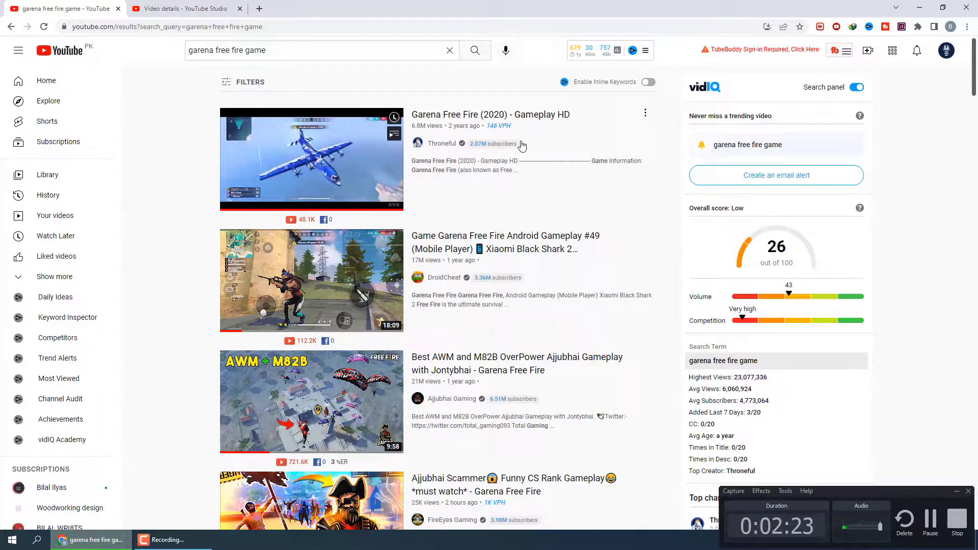
pyautogui.scroll(-1, 515, 244)
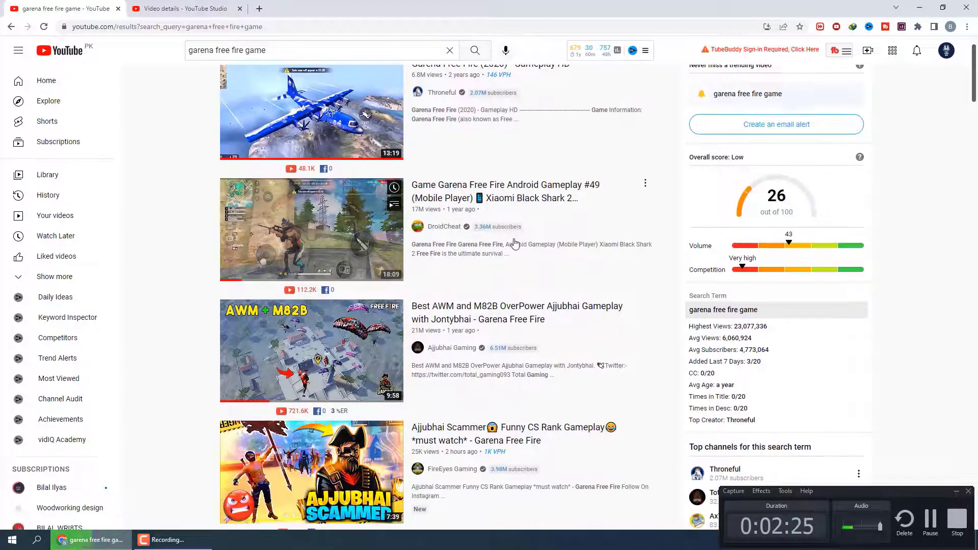
pyautogui.scroll(-3, 565, 323)
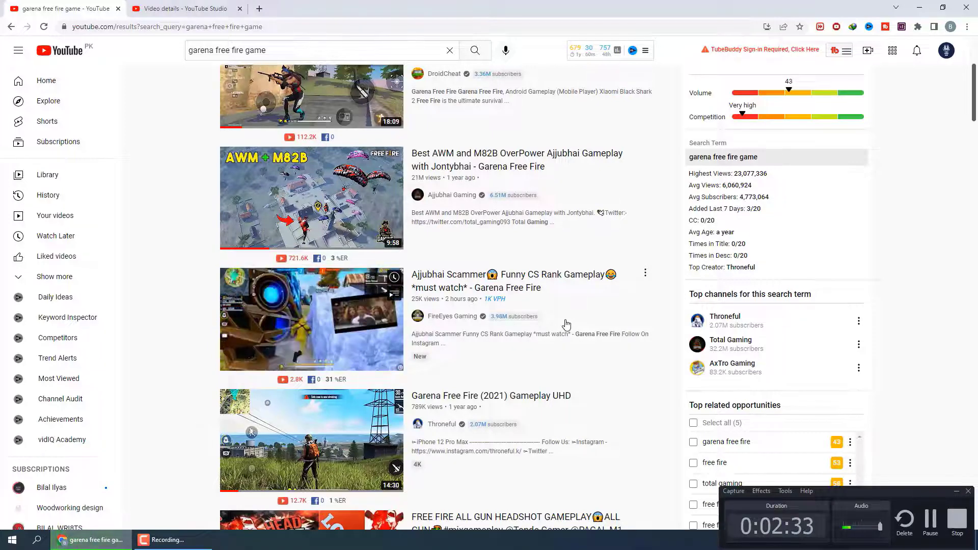
pyautogui.scroll(4, 564, 324)
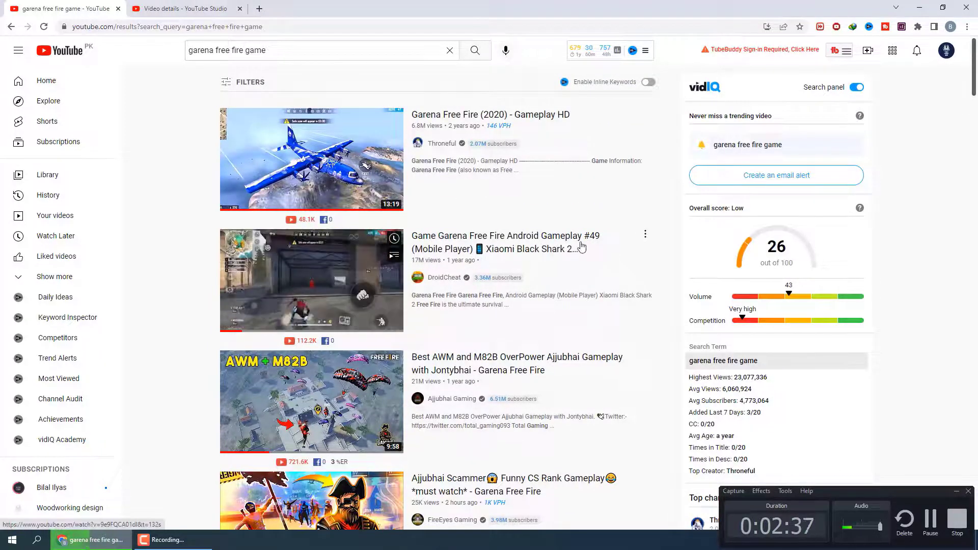
pyautogui.scroll(-3, 581, 246)
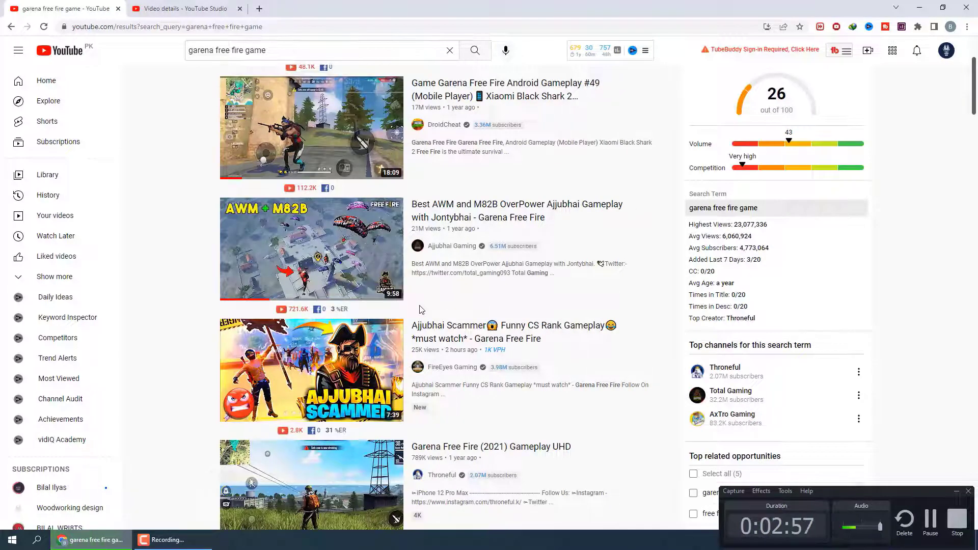
pyautogui.scroll(-5, 421, 309)
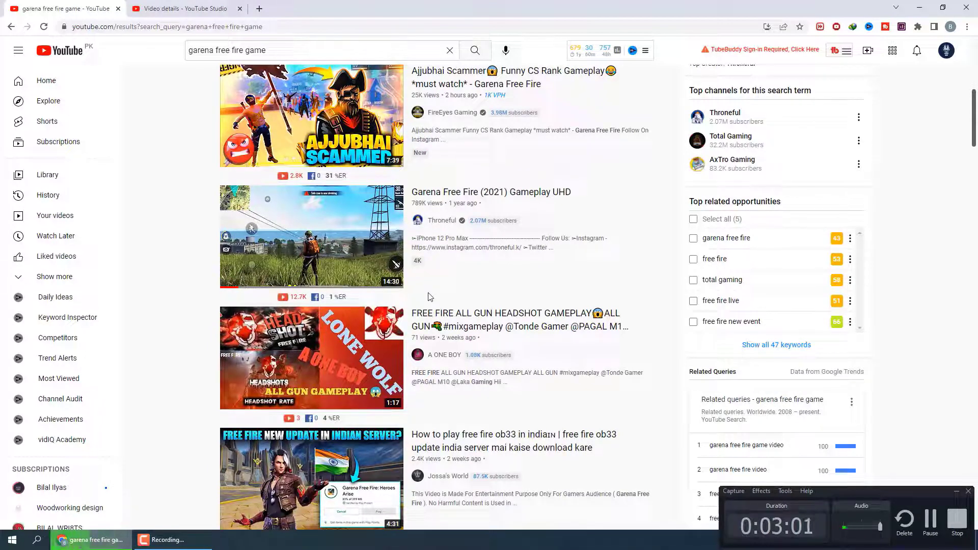
pyautogui.scroll(-1, 431, 296)
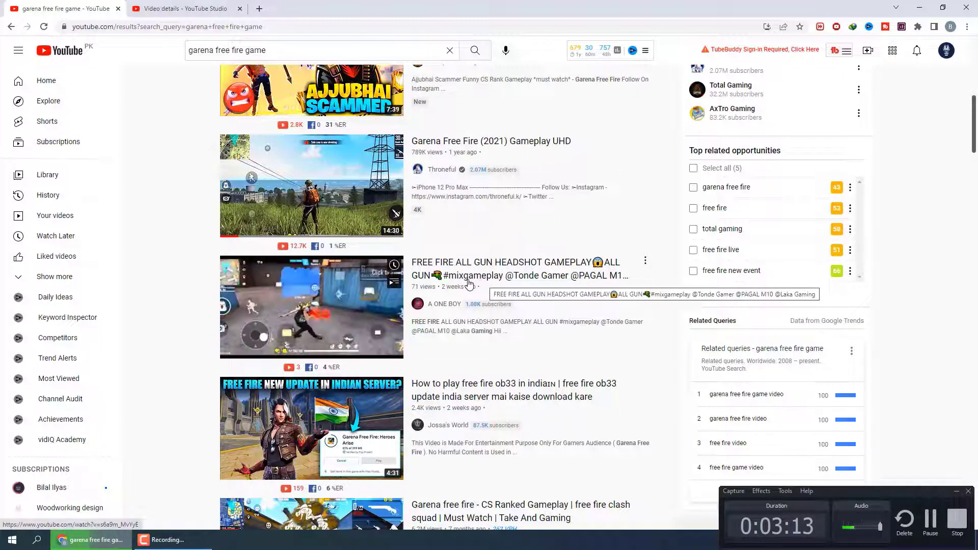
pyautogui.scroll(-3, 468, 284)
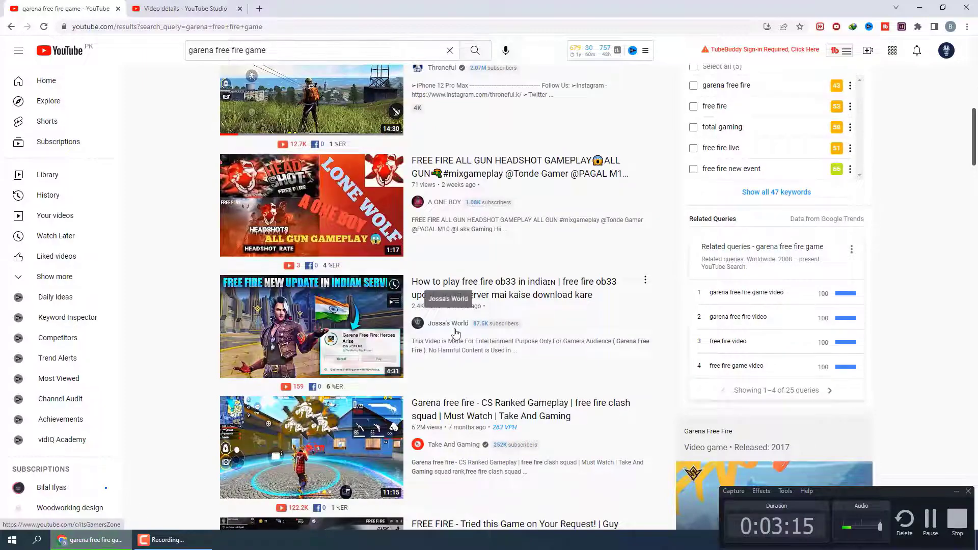
pyautogui.scroll(12, 455, 334)
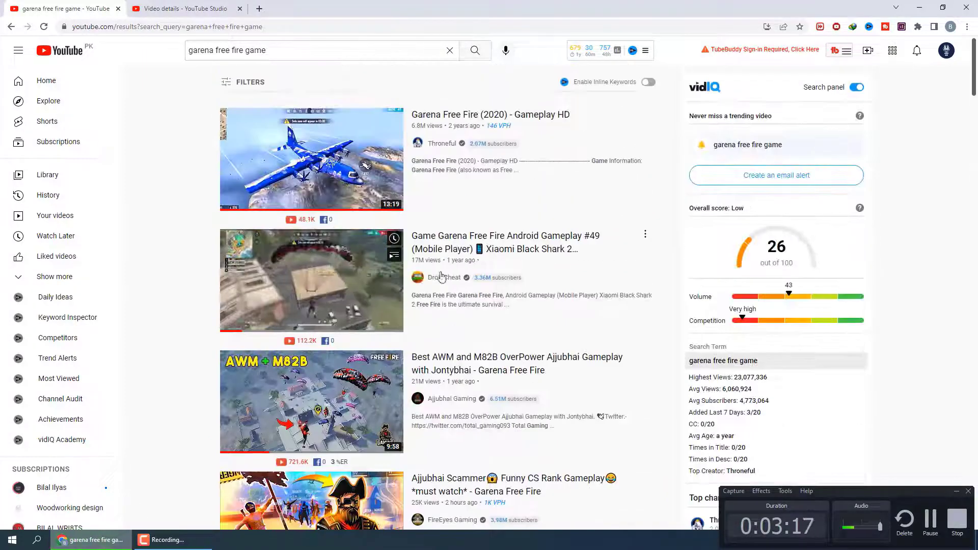
# - Return to the video details page in YouTube Studio and start the video title with "Garena Free Fire"
pyautogui.click(171, 8)
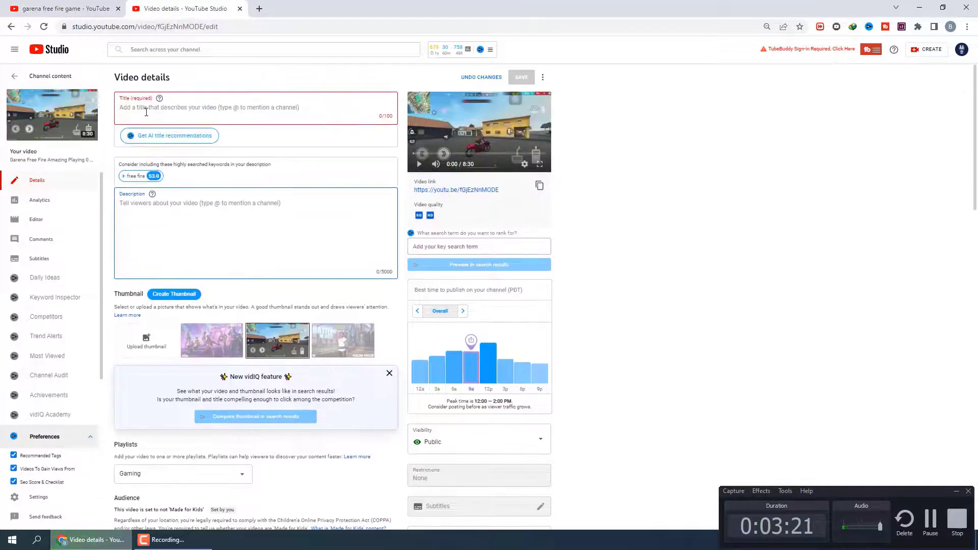
pyautogui.click(146, 112)
pyautogui.write('Ga')
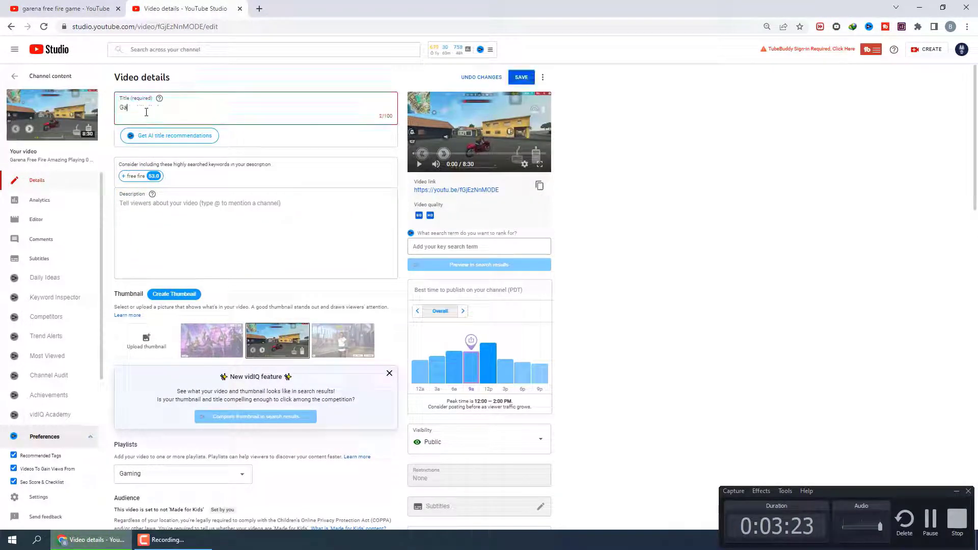
pyautogui.write('rena ')
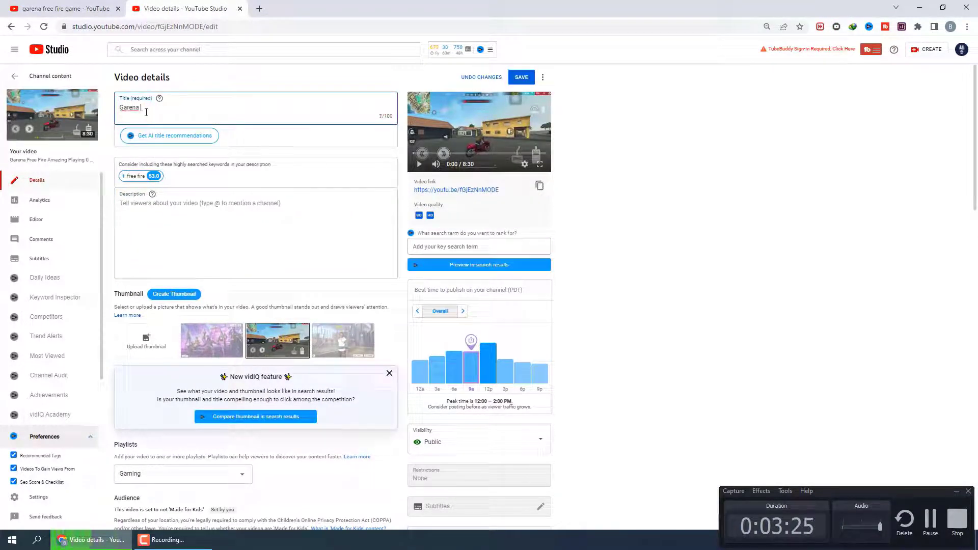
pyautogui.write('Free F')
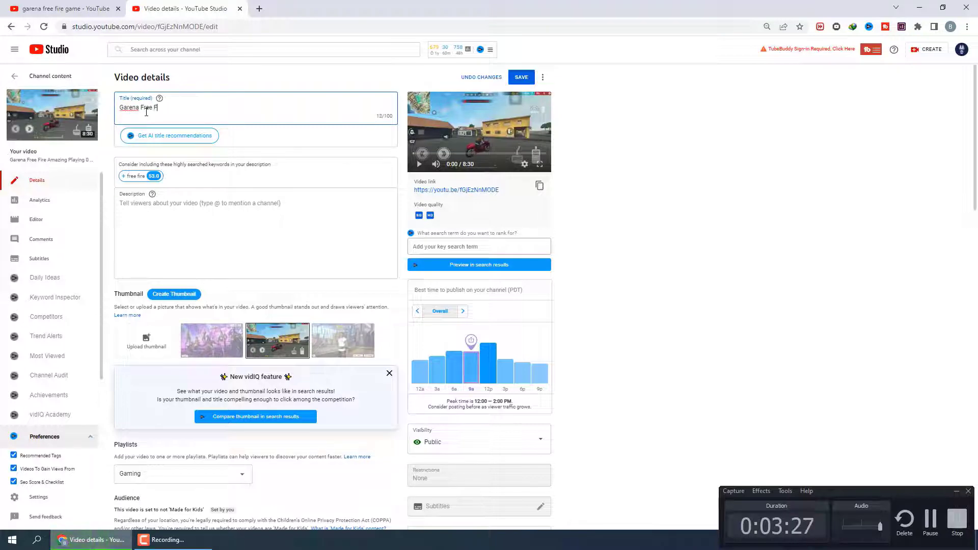
pyautogui.write('ire')
# - Consult the competing video titles in the search results and extend the video title with "Over Gameplay"
pyautogui.click(105, 6)
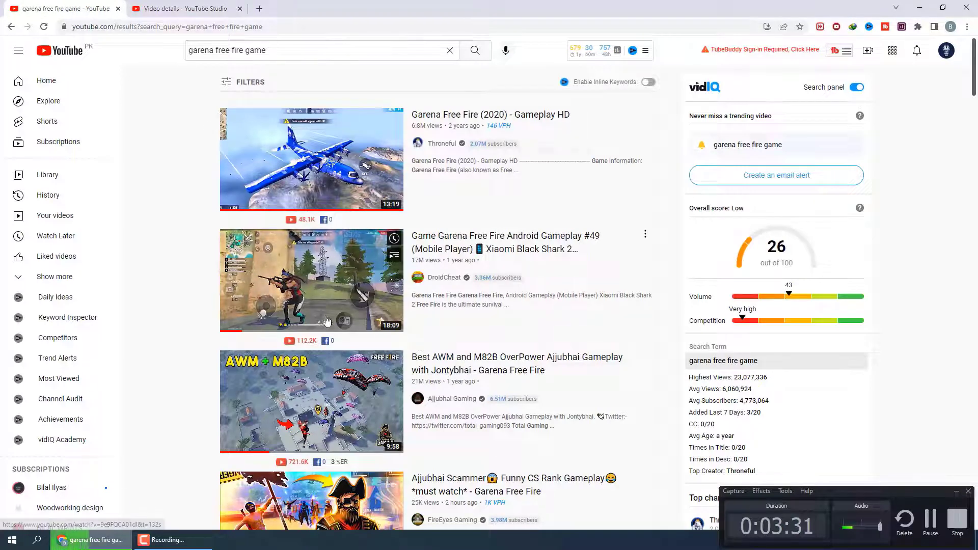
pyautogui.scroll(-2, 326, 320)
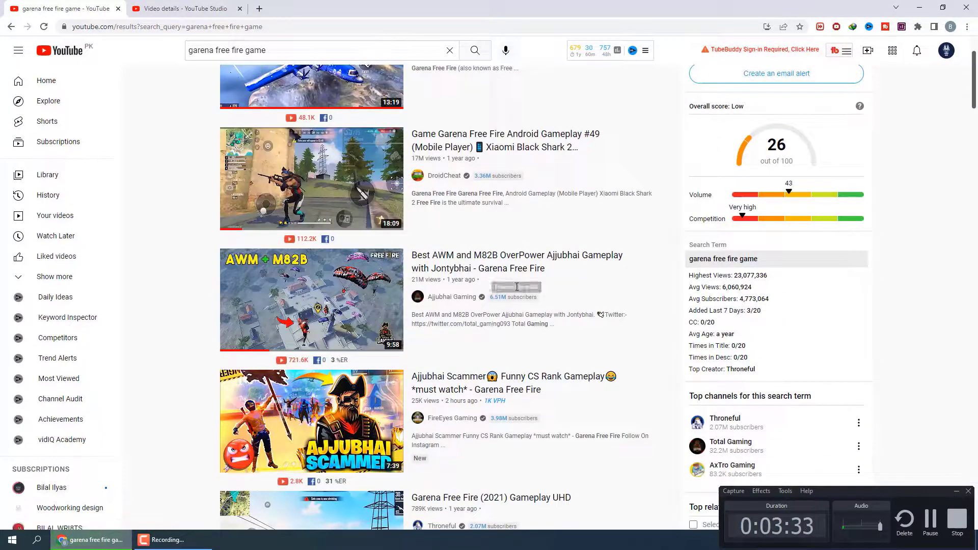
pyautogui.moveTo(516, 287)
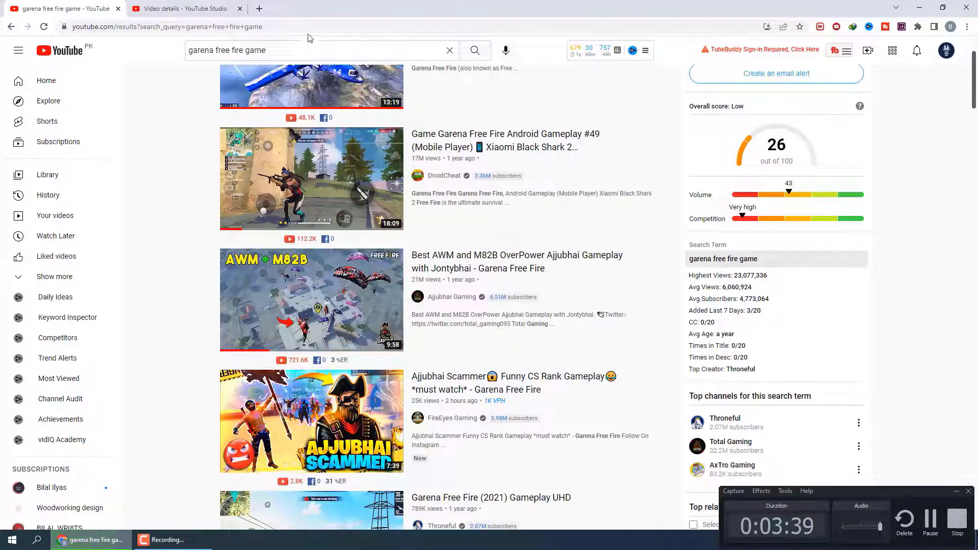
pyautogui.click(213, 9)
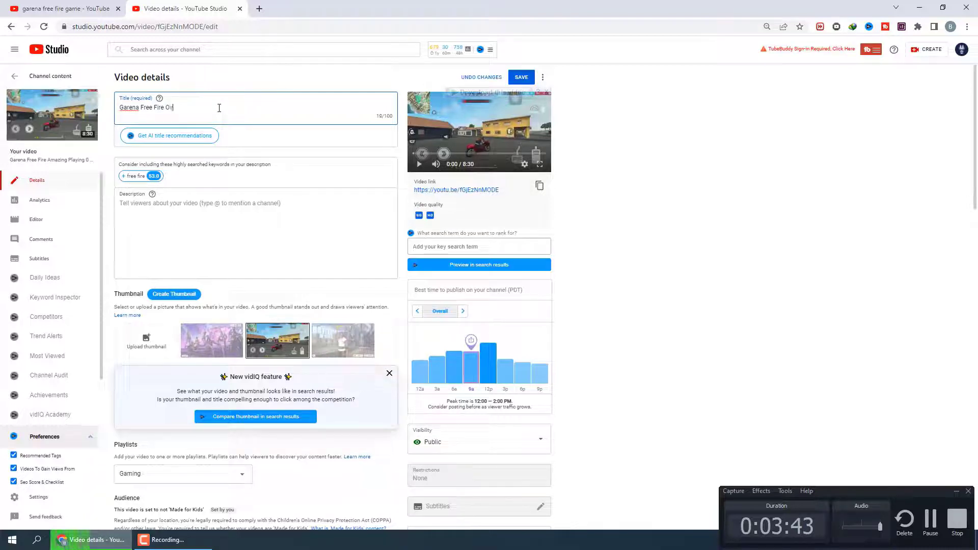
pyautogui.write('er Ga')
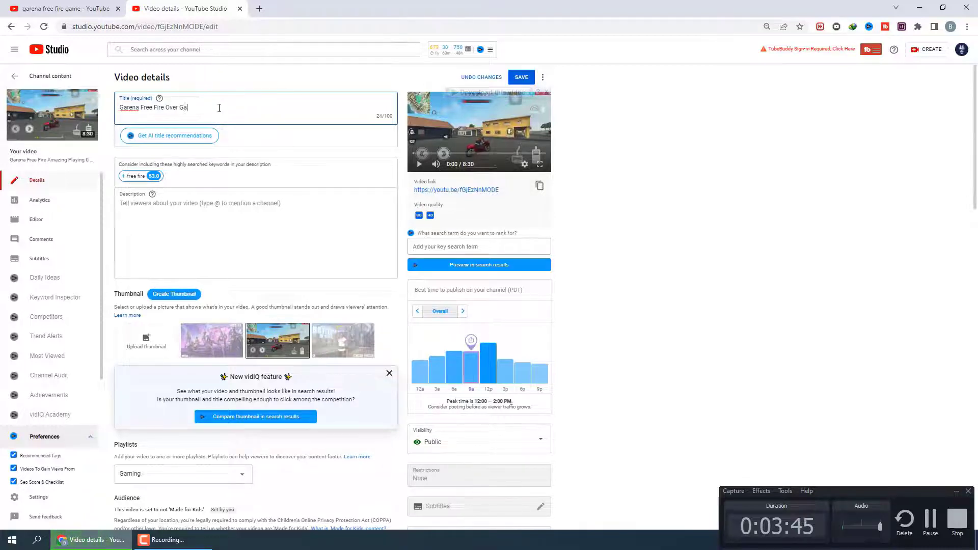
pyautogui.write('meplay')
# - Consult the competing video titles in the search results and extend the video title with "M82B"
pyautogui.click(76, 8)
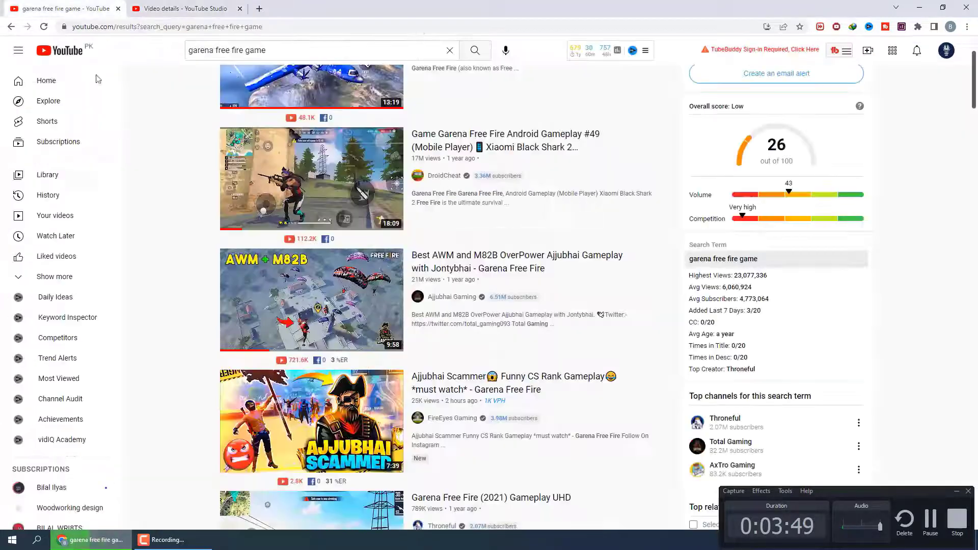
pyautogui.moveTo(461, 266)
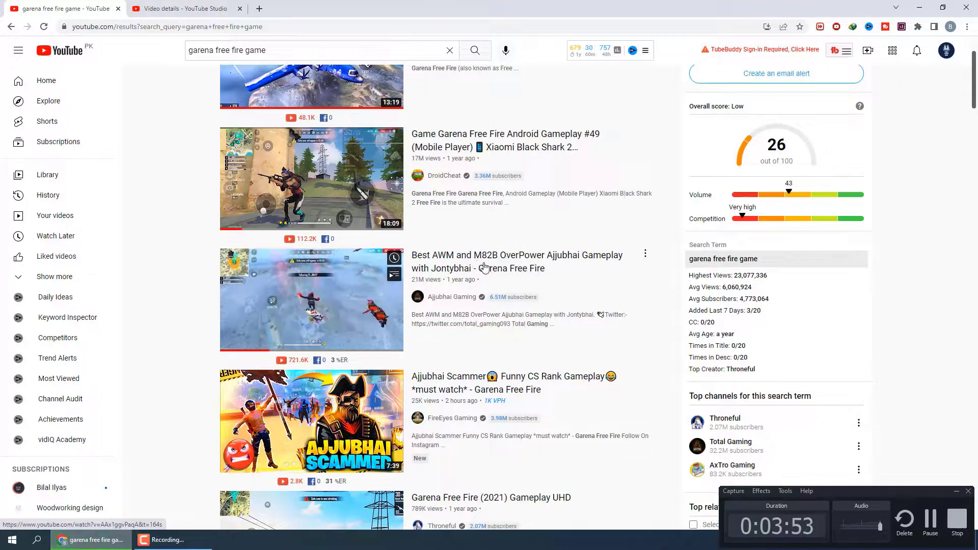
pyautogui.hotkey('ctrl', 'Tab')
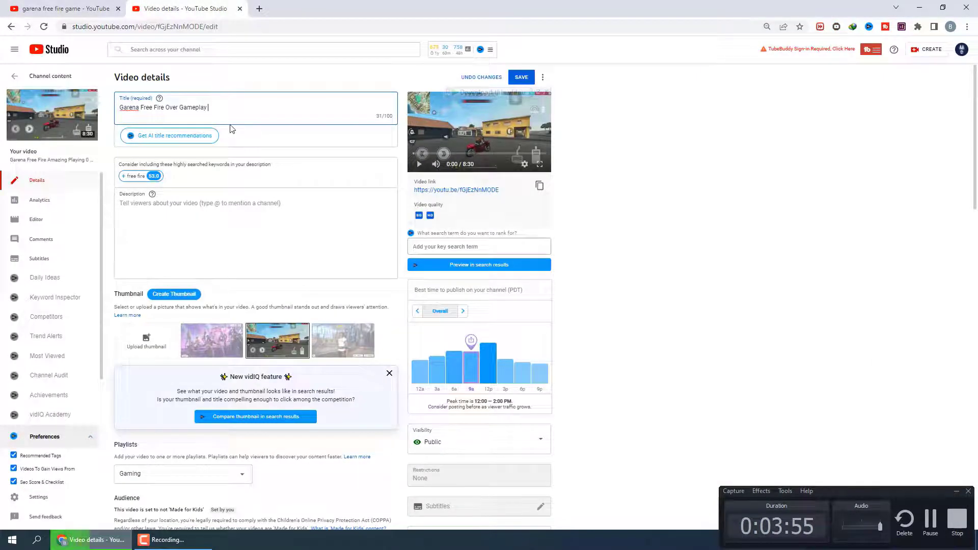
pyautogui.write('8')
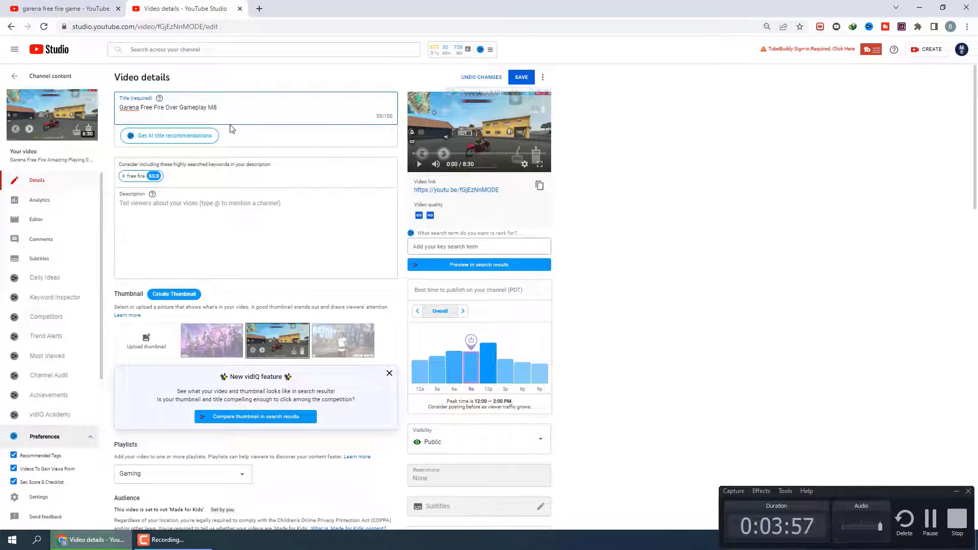
pyautogui.write('2')
pyautogui.press('BackSpace')
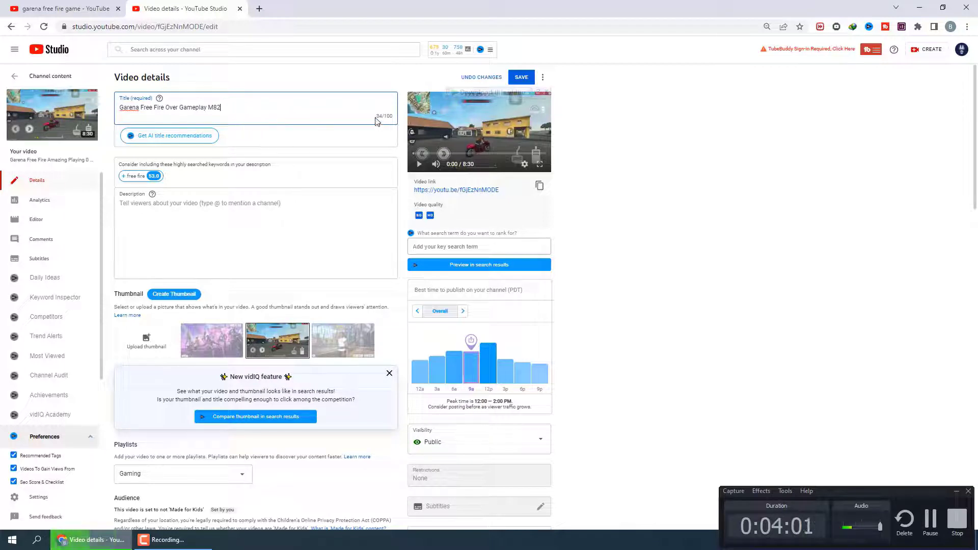
pyautogui.tripleClick(281, 105)
pyautogui.click(296, 110)
pyautogui.write('B')
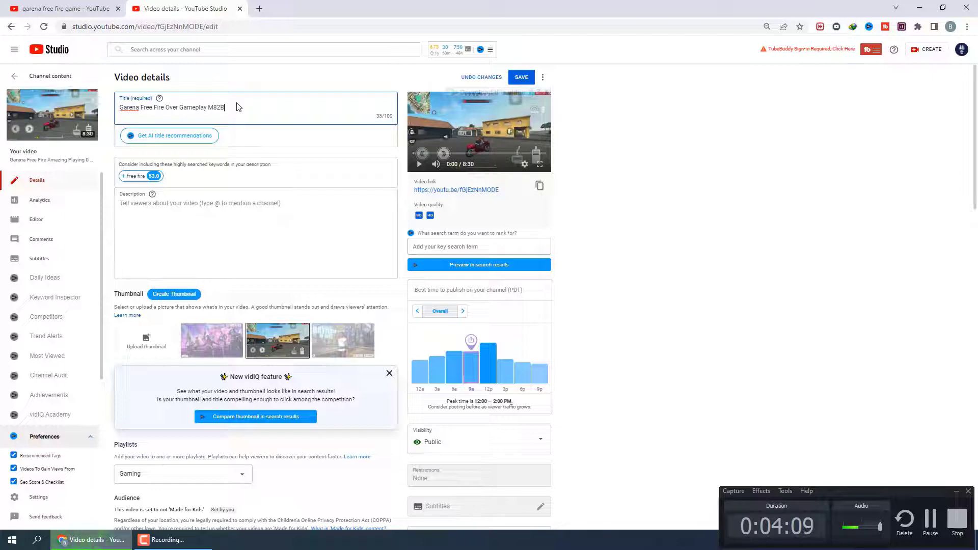
# - Look through further competing titles in the search results and add the word "WalkThough" to the end of the video title
pyautogui.click(80, 8)
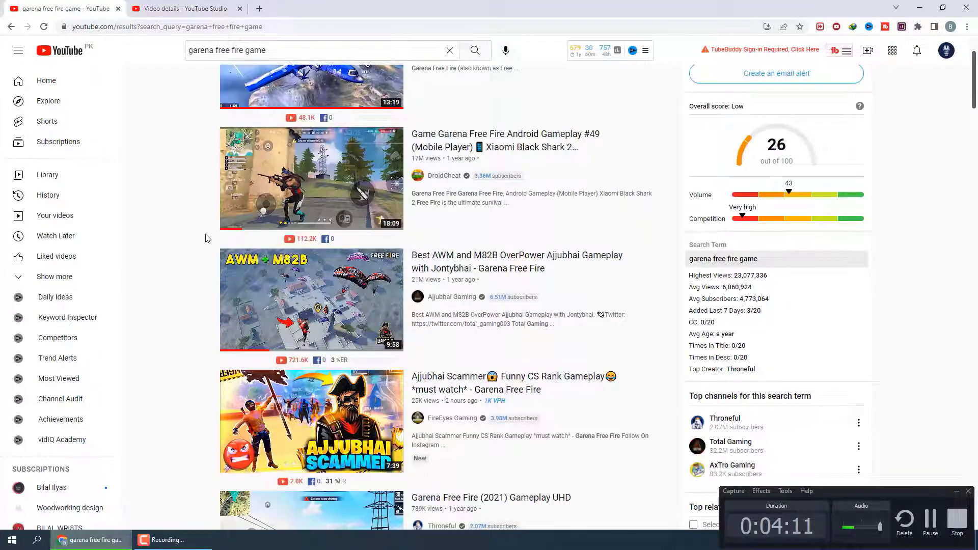
pyautogui.scroll(-7, 206, 237)
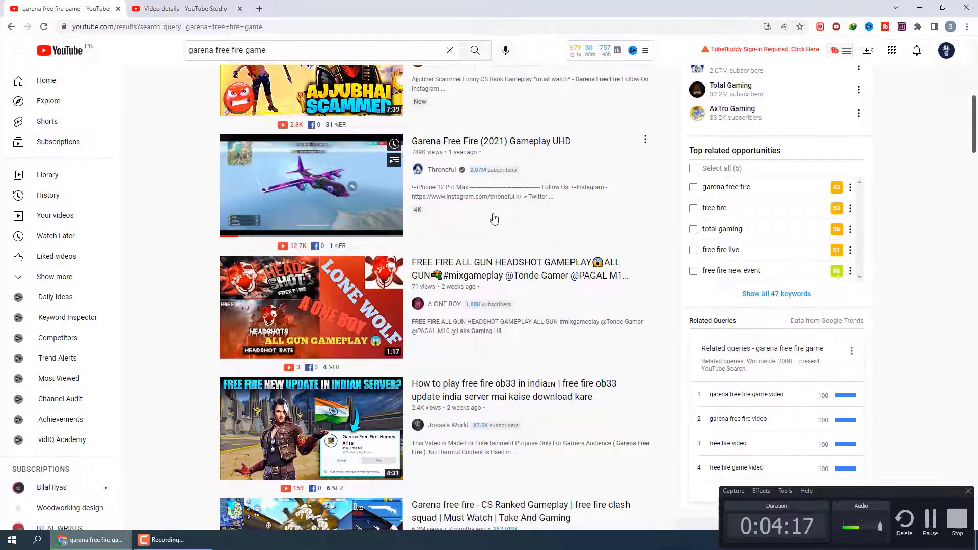
pyautogui.scroll(-2, 492, 224)
pyautogui.scroll(-1, 492, 227)
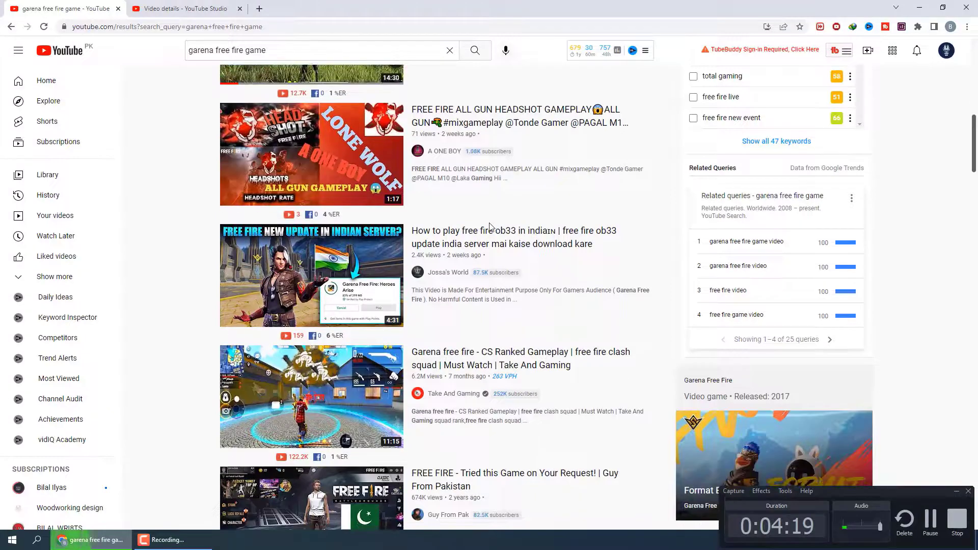
pyautogui.scroll(-4, 489, 227)
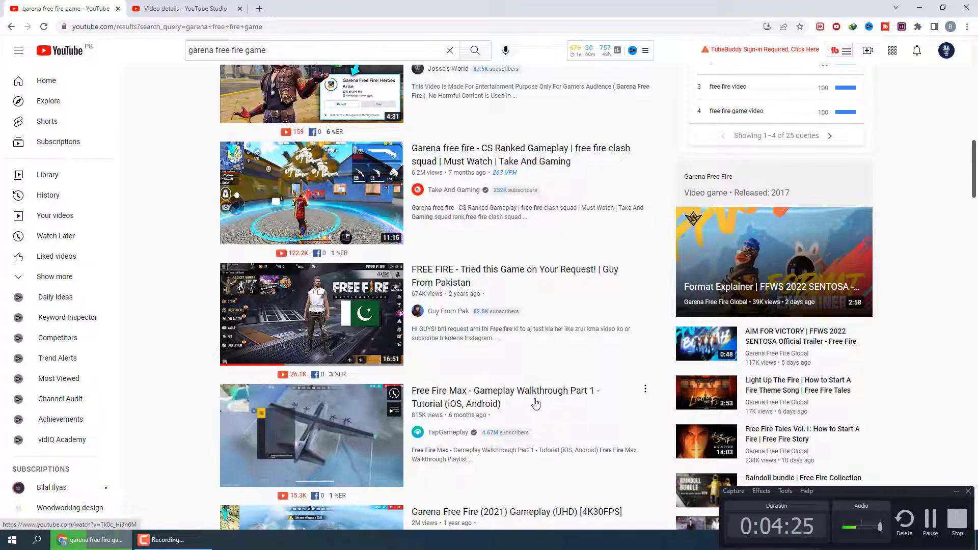
pyautogui.click(193, 9)
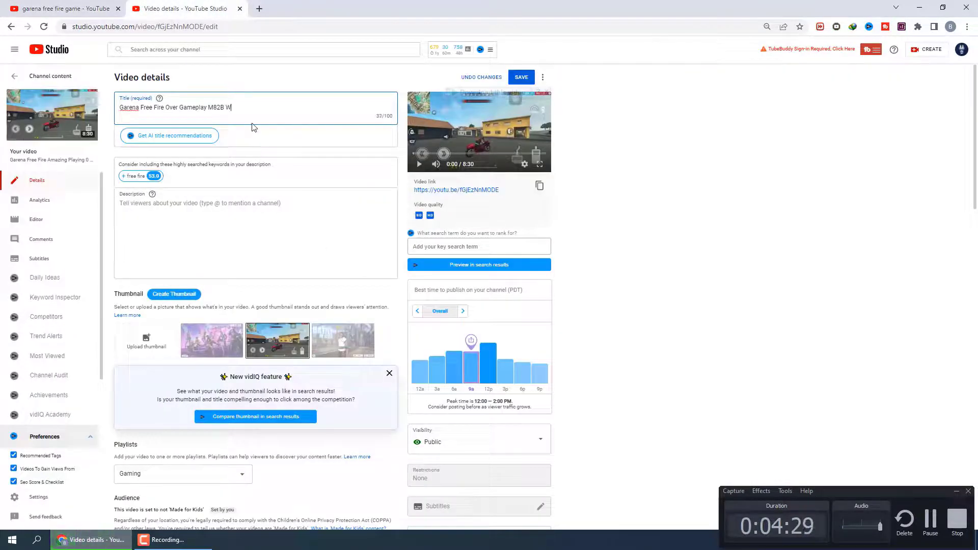
pyautogui.write('alk')
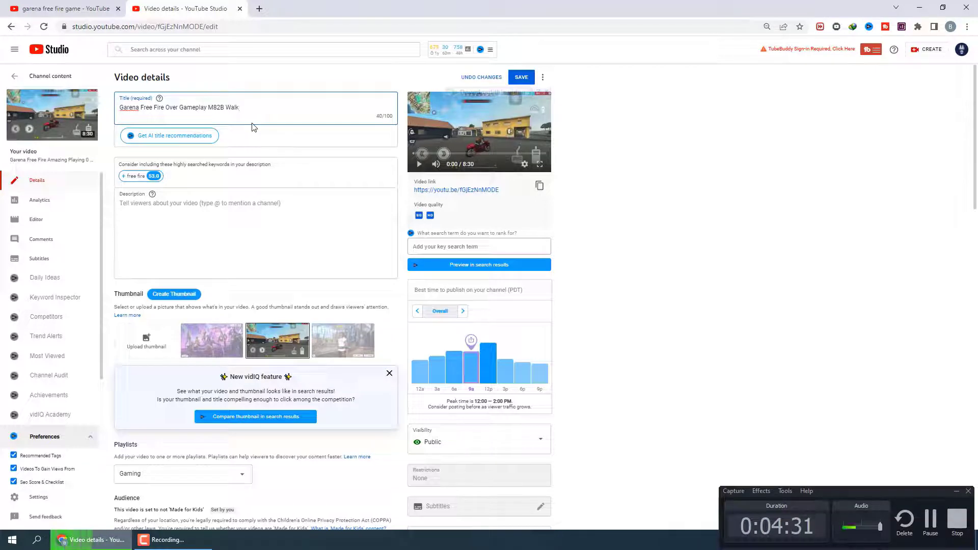
pyautogui.write('Tho')
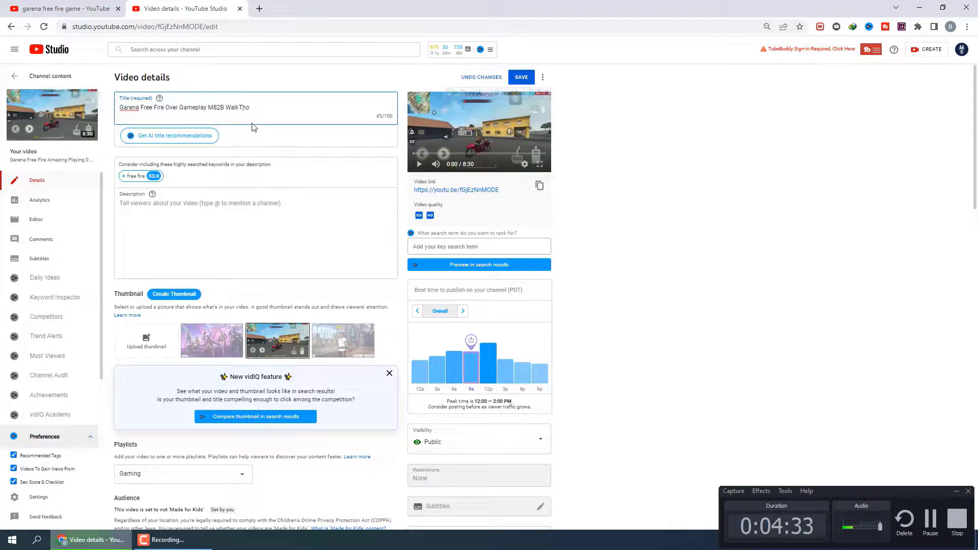
pyautogui.write('ugn')
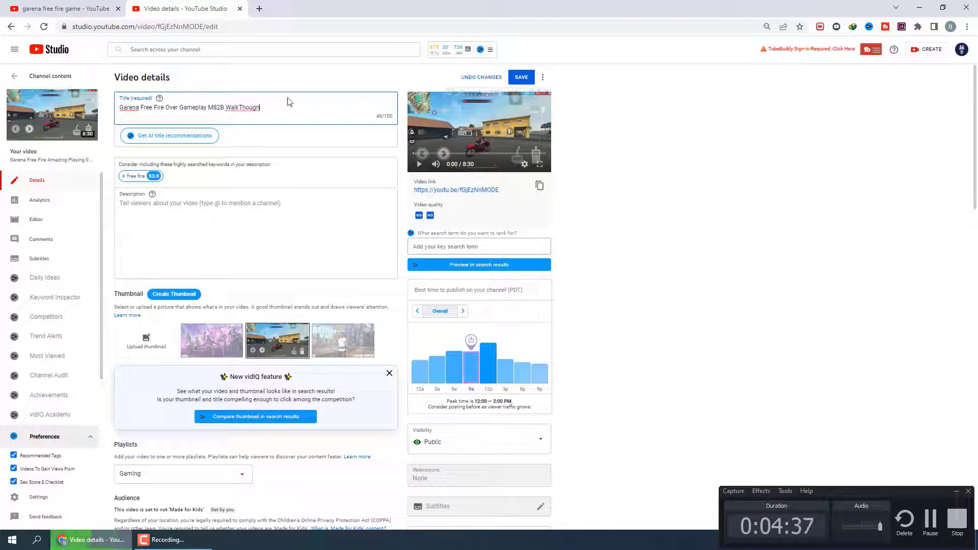
# - Correct the misspelled last word of the video title to "Walkthrough"
pyautogui.rightClick(237, 107)
pyautogui.press('Down')
pyautogui.press('Return')
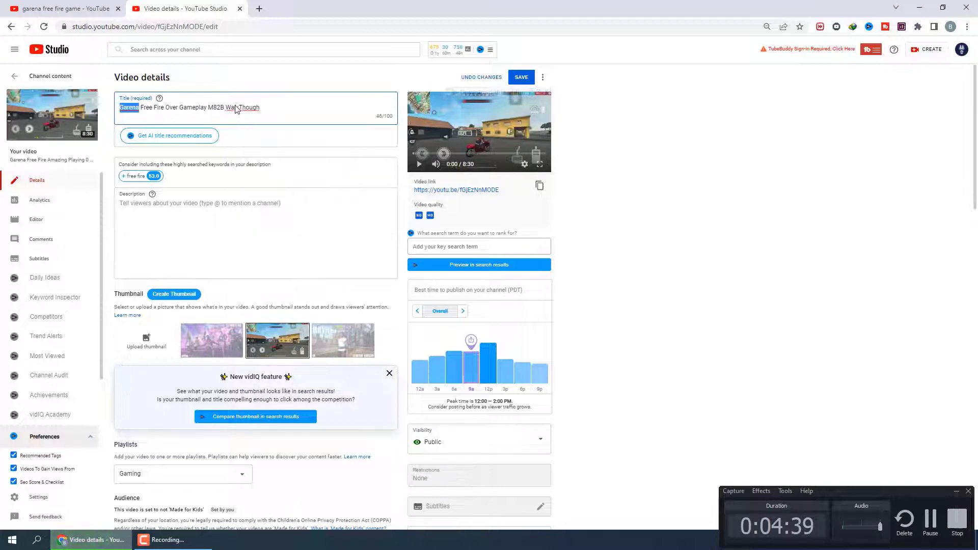
pyautogui.rightClick(237, 108)
pyautogui.click(261, 112)
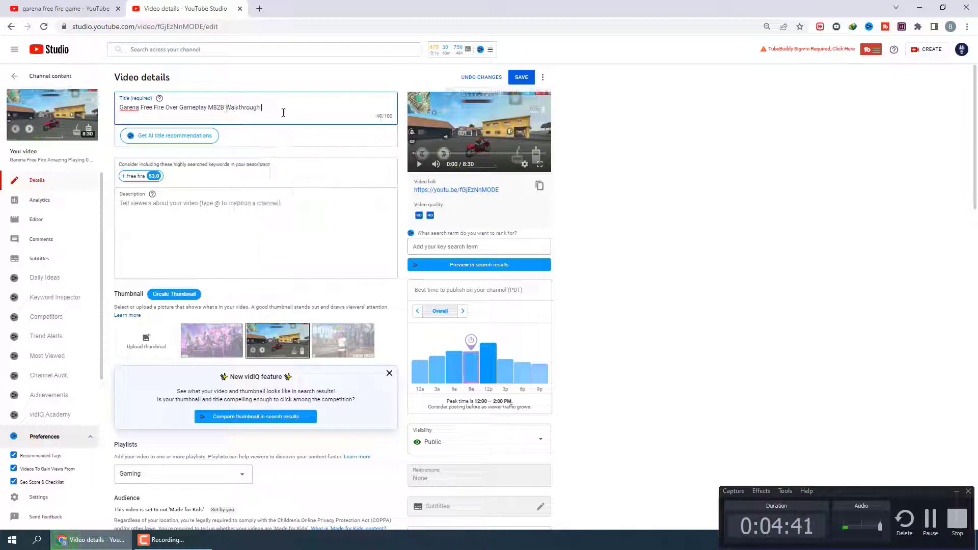
# - Check more gameplay titles further down the search results and extend the video title with "Head Shot /"
pyautogui.click(66, 8)
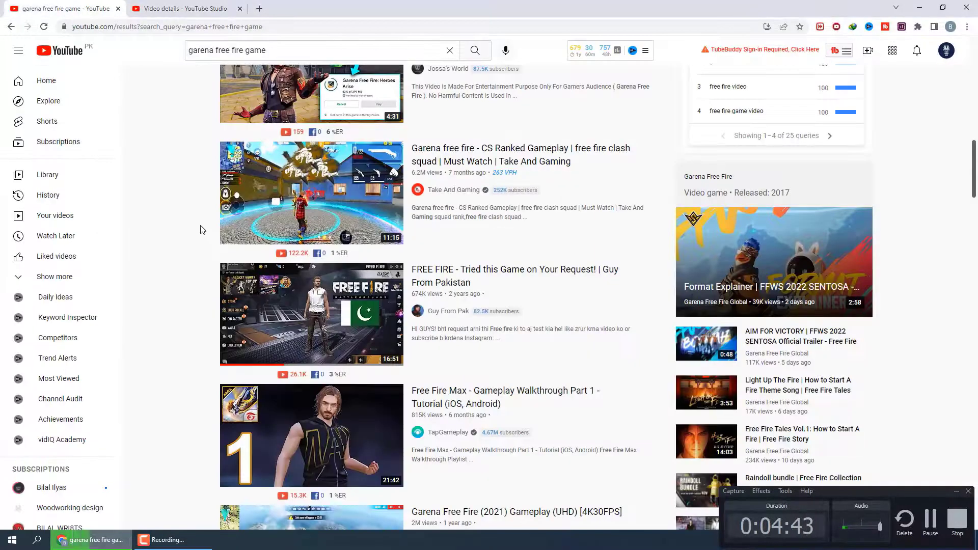
pyautogui.scroll(-3, 202, 230)
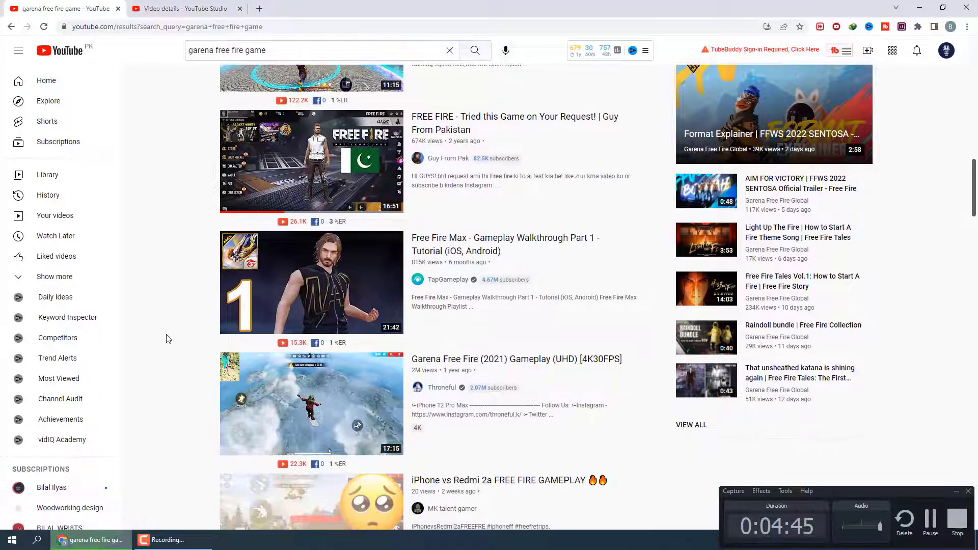
pyautogui.scroll(-7, 168, 339)
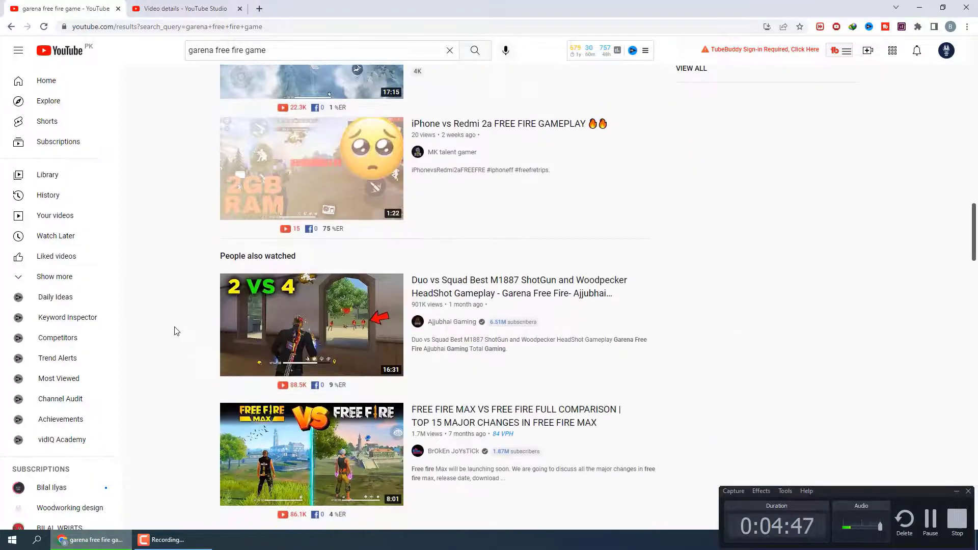
pyautogui.moveTo(520, 291)
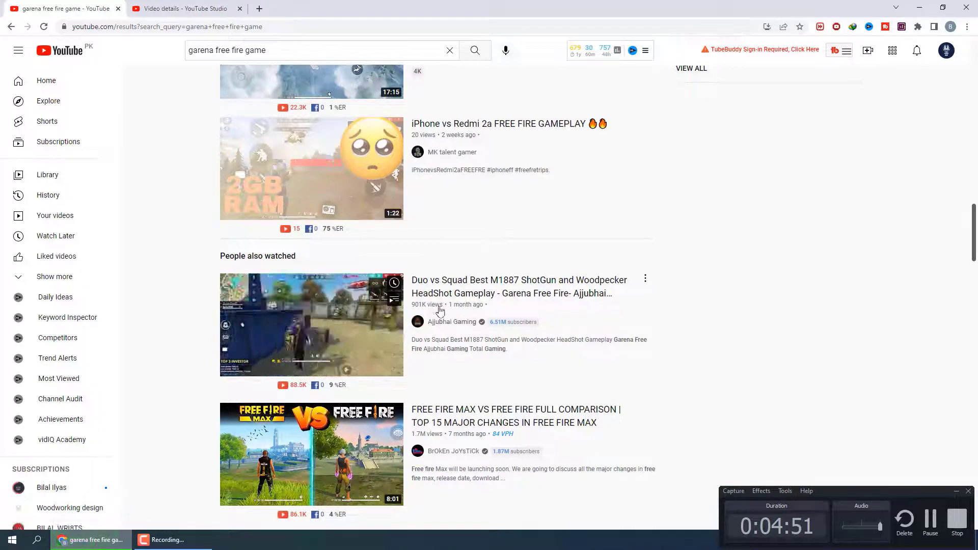
pyautogui.hotkey('ctrl', 'Tab')
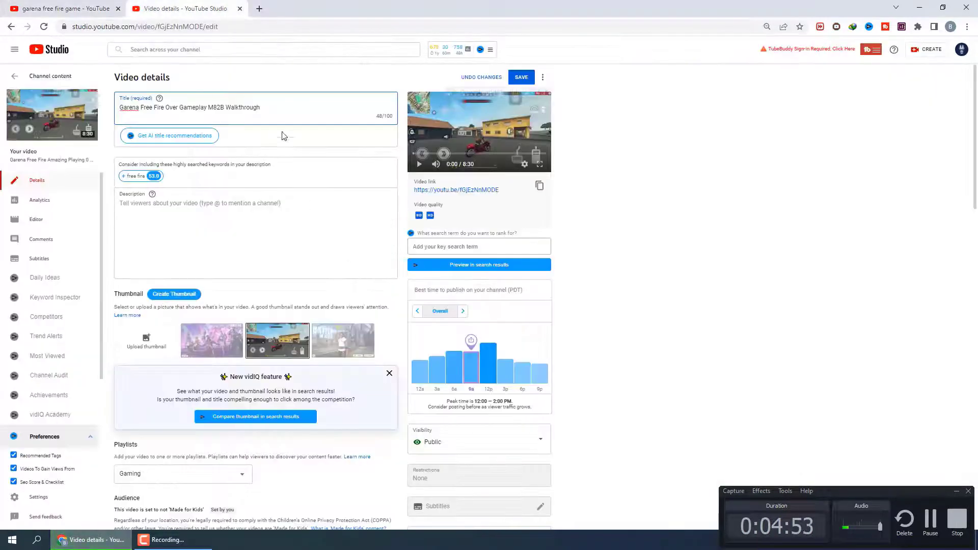
pyautogui.write('He')
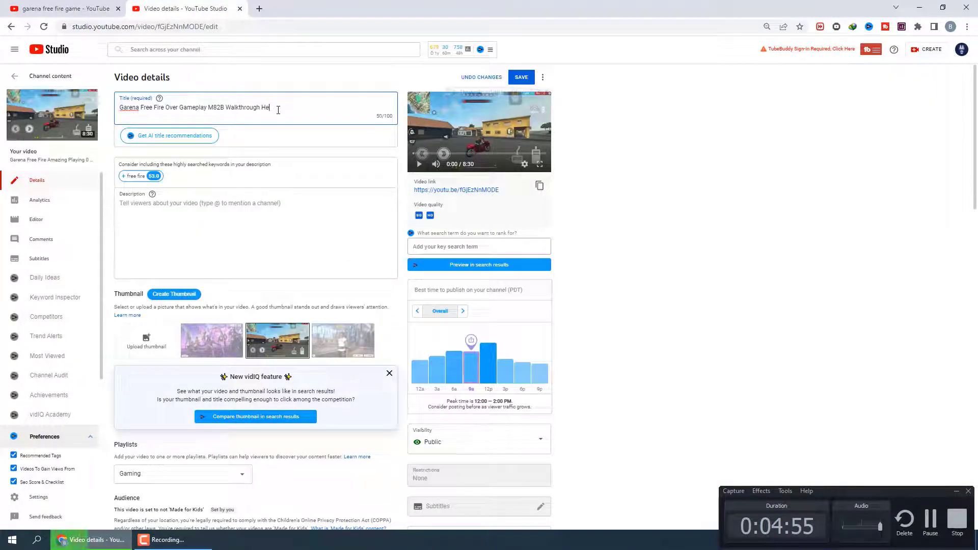
pyautogui.write('ad Sh')
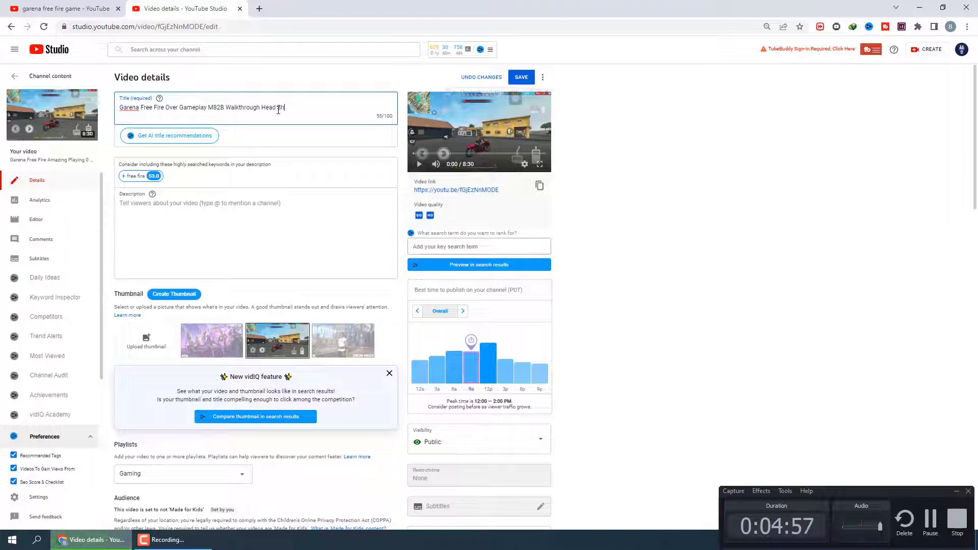
pyautogui.write('ot / ')
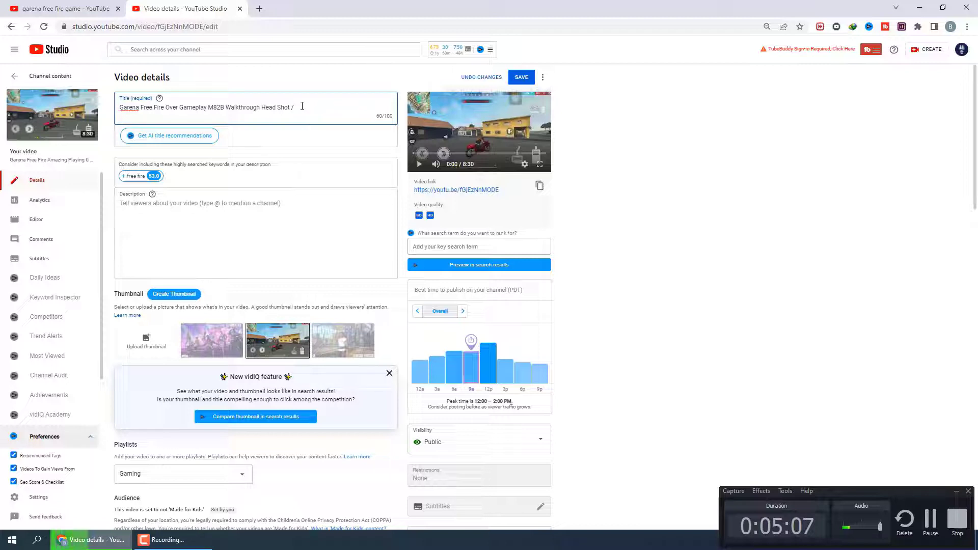
# - Complete the video title by adding "Gaming Video" after the slash
pyautogui.write('Gam')
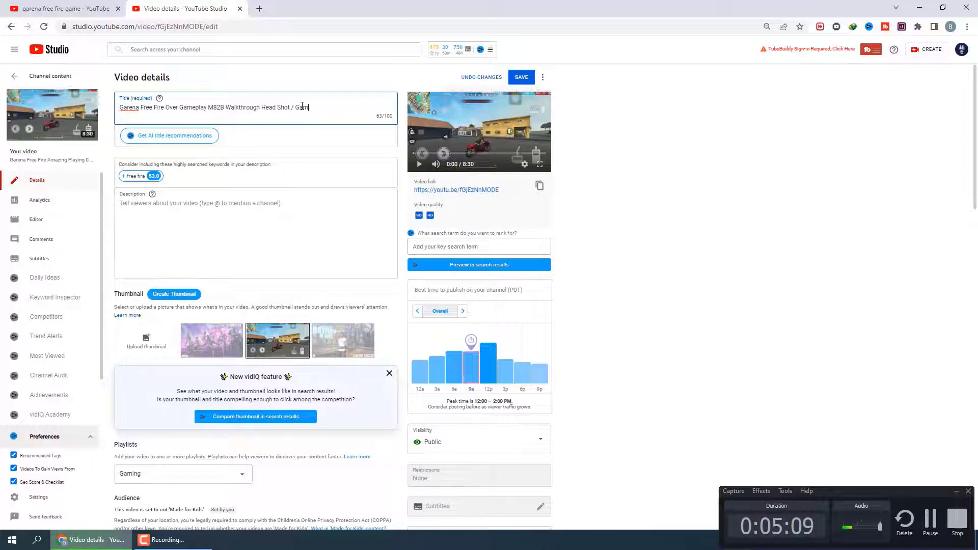
pyautogui.write('ing')
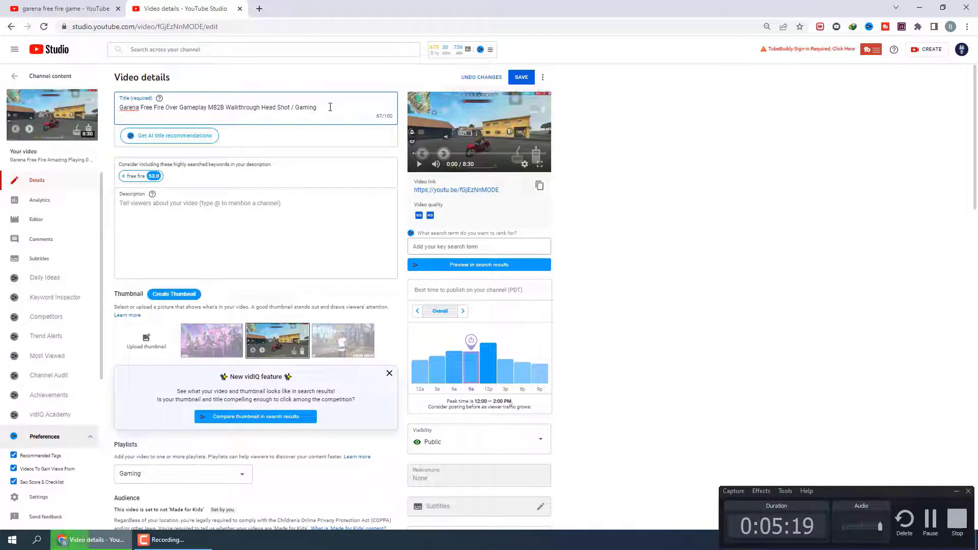
pyautogui.write('Video')
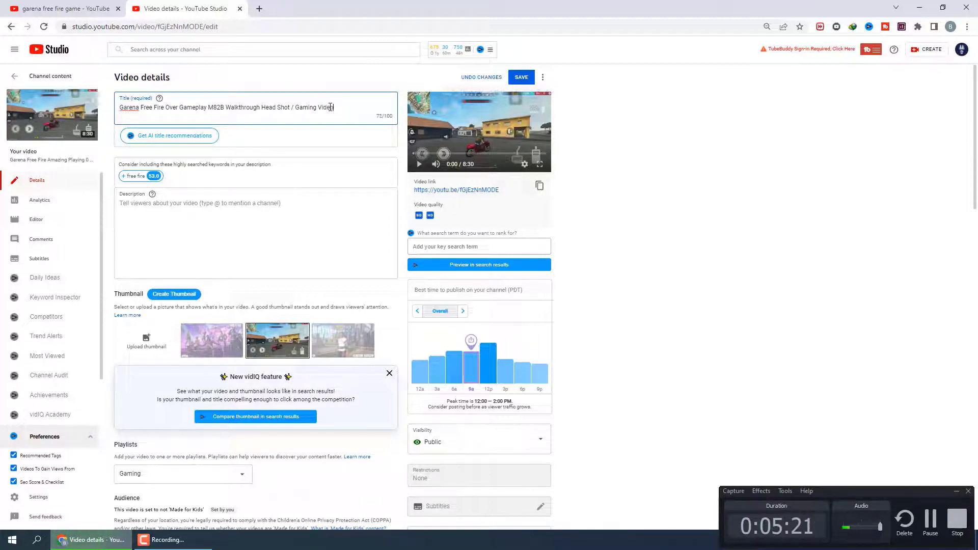
# - Copy the full video title into the empty video description
pyautogui.moveTo(336, 108); pyautogui.dragTo(119, 107)
pyautogui.hotkey('ctrl', 'c')
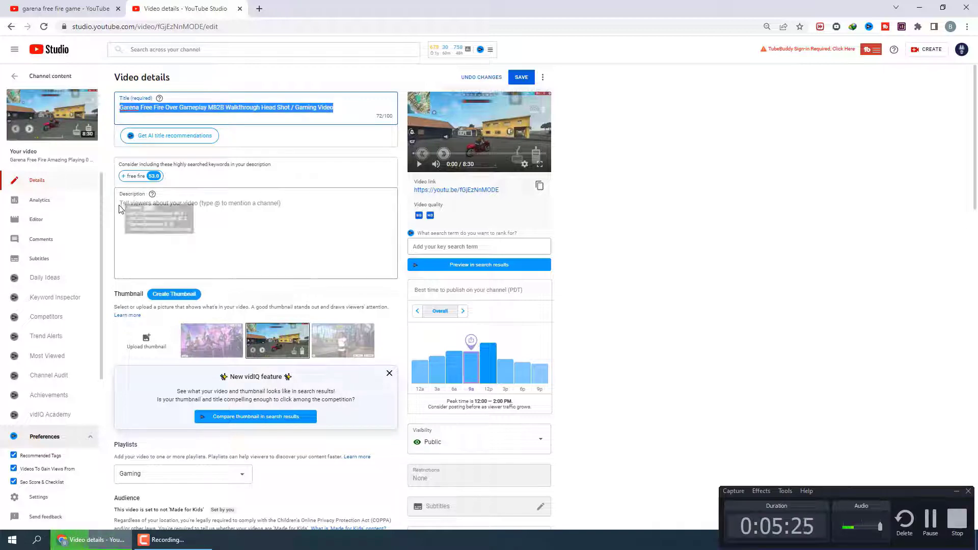
pyautogui.click(125, 206)
pyautogui.hotkey('ctrl', 'v')
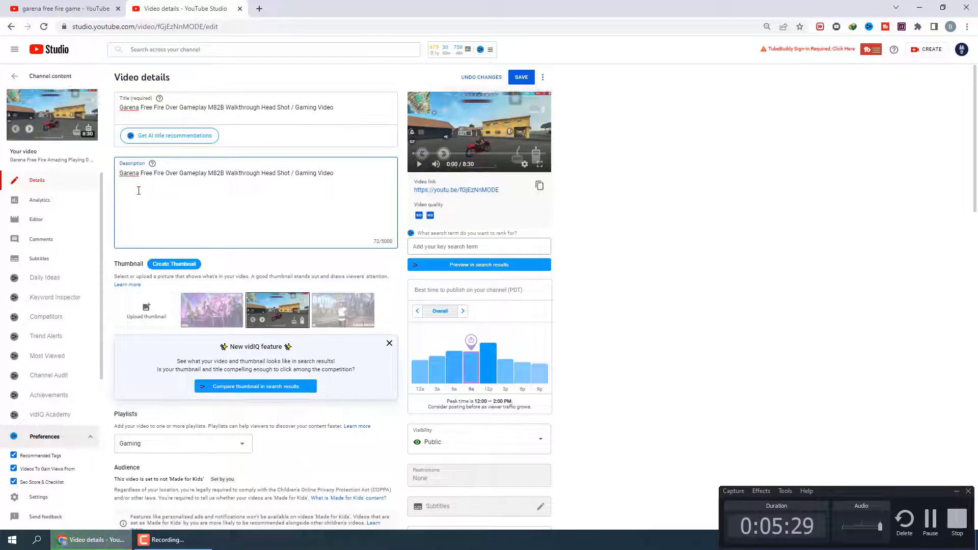
pyautogui.hotkey('ctrl', 'Home')
pyautogui.press('Return')
pyautogui.press('Return')
pyautogui.press('Return')
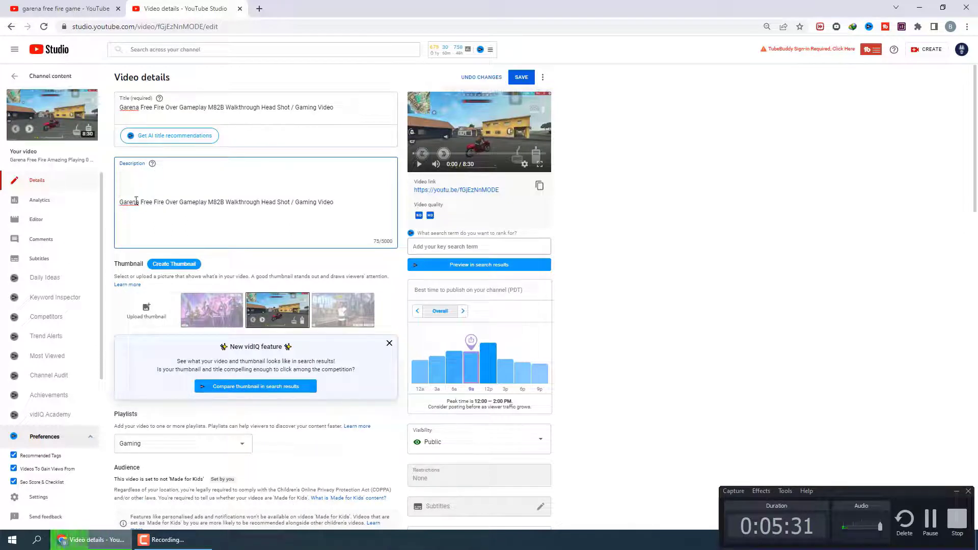
pyautogui.press('Up')
pyautogui.press('BackSpace')
pyautogui.press('BackSpace')
pyautogui.press('BackSpace')
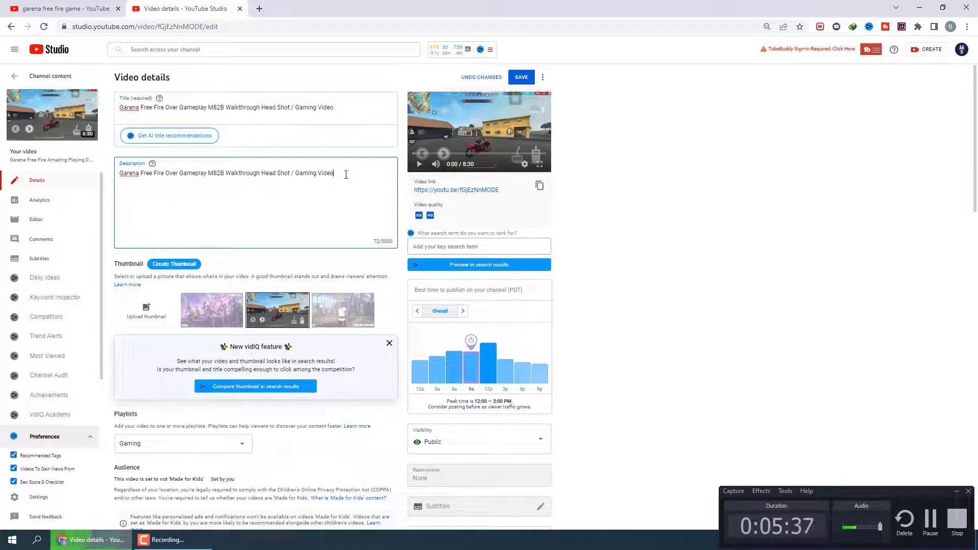
# - Add the hashtag #FreeFire a few lines below the title text in the description, reusing the words from the title line
pyautogui.press('Return')
pyautogui.press('Return')
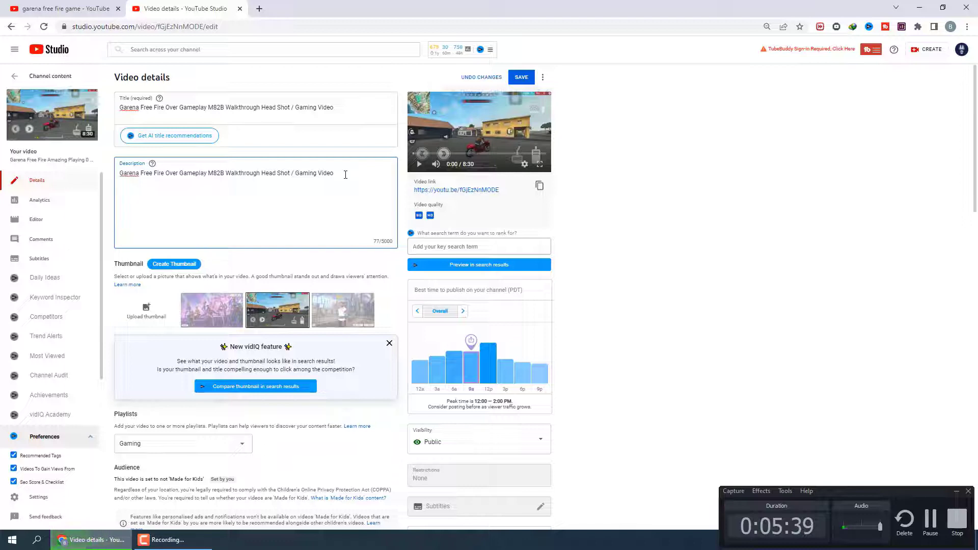
pyautogui.write('#')
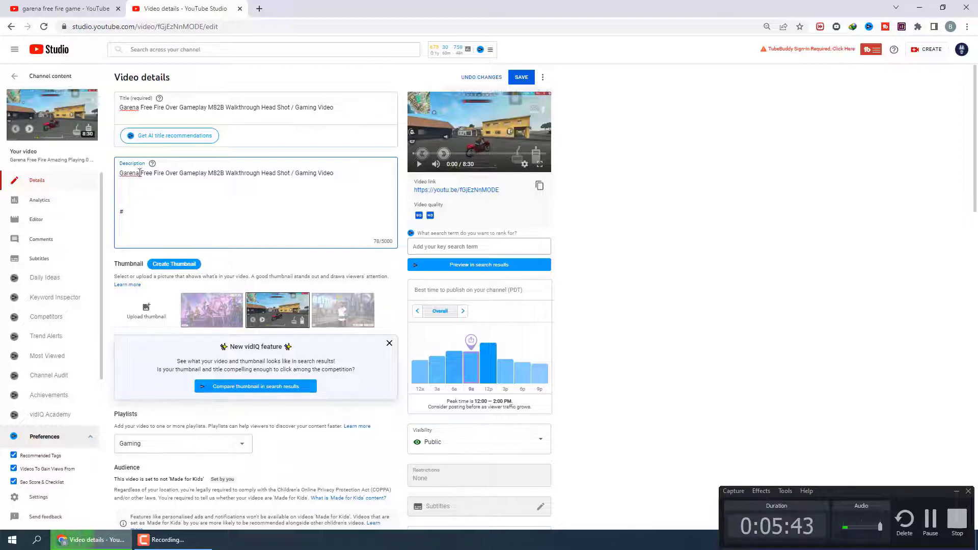
pyautogui.moveTo(140, 173); pyautogui.dragTo(166, 175)
pyautogui.hotkey('ctrl', 'c')
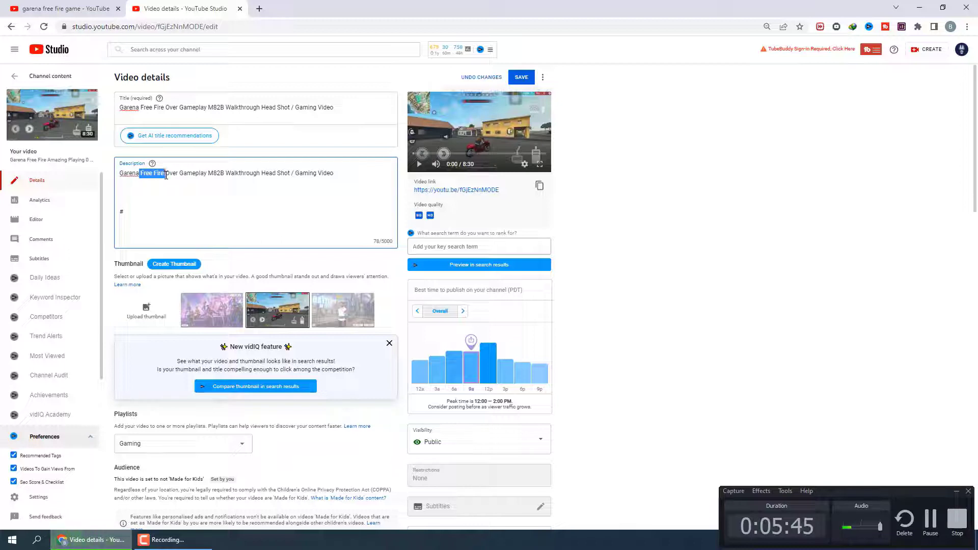
pyautogui.click(143, 210)
pyautogui.hotkey('ctrl', 'v')
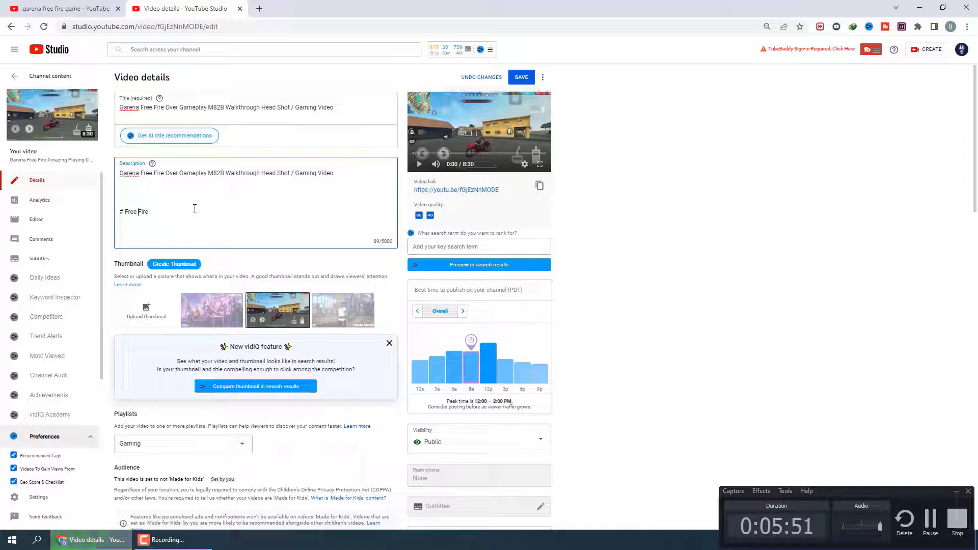
pyautogui.press('BackSpace')
pyautogui.press('End')
pyautogui.press('Left')
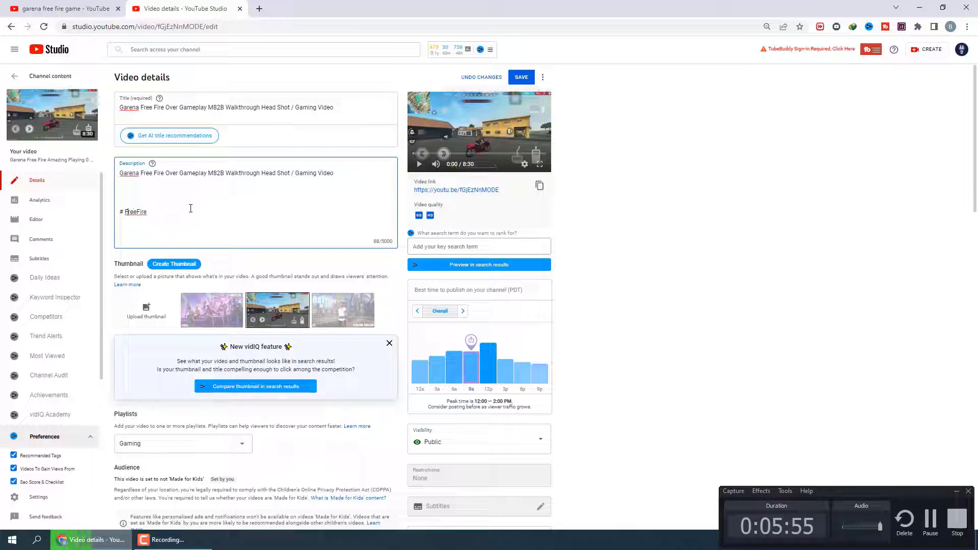
pyautogui.press('Left')
# - Add the hashtag #Walkthrough after #FreeFire, copying the word from the description's title line
pyautogui.moveTo(226, 173); pyautogui.dragTo(260, 173)
pyautogui.hotkey('ctrl', 'c')
pyautogui.click(184, 211)
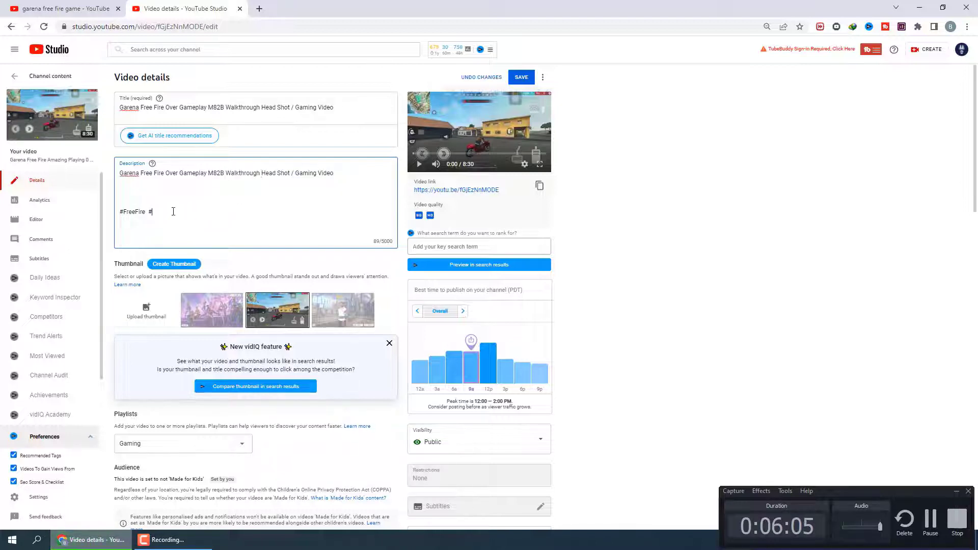
pyautogui.hotkey('ctrl', 'v')
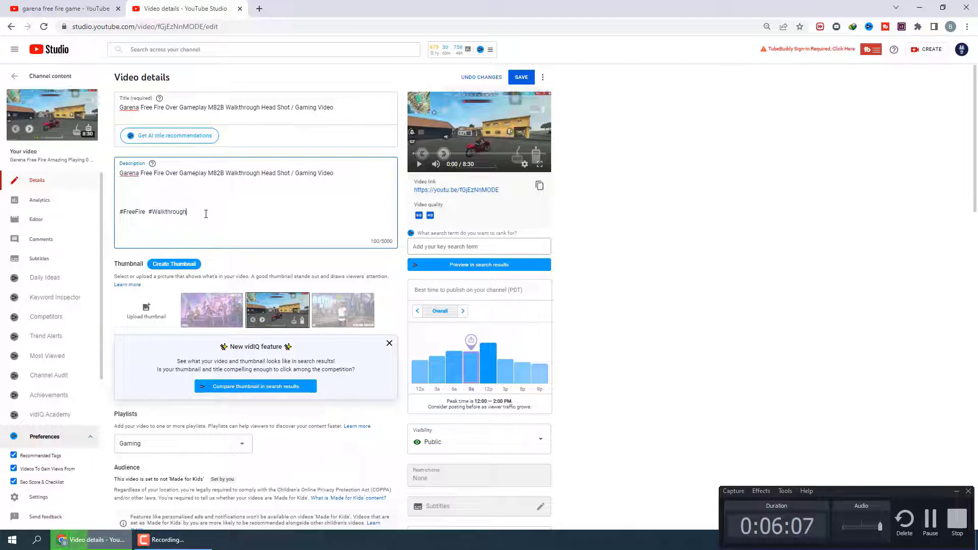
# - Add the hashtag #GamingVideo after #Walkthrough and insert a blank line beneath the description's title line
pyautogui.write('#')
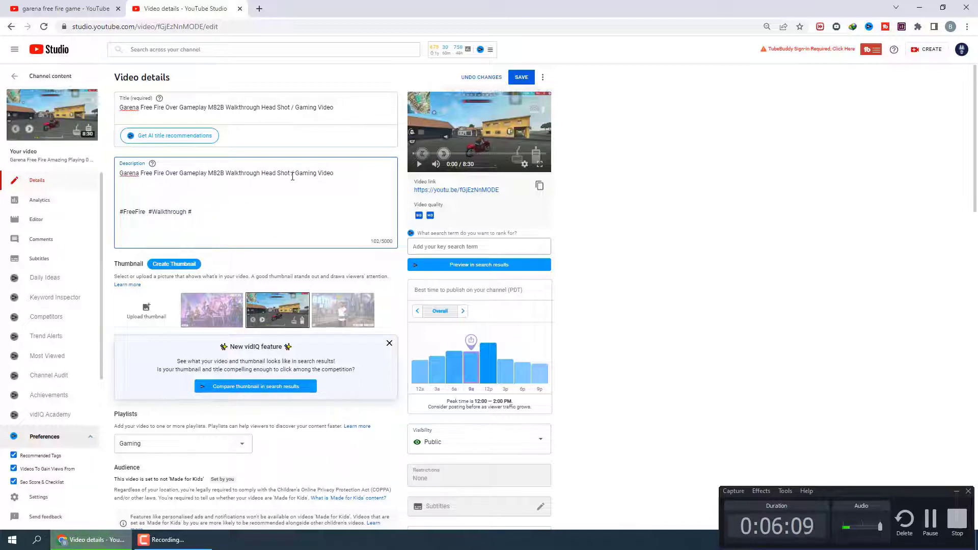
pyautogui.moveTo(296, 173); pyautogui.dragTo(329, 174)
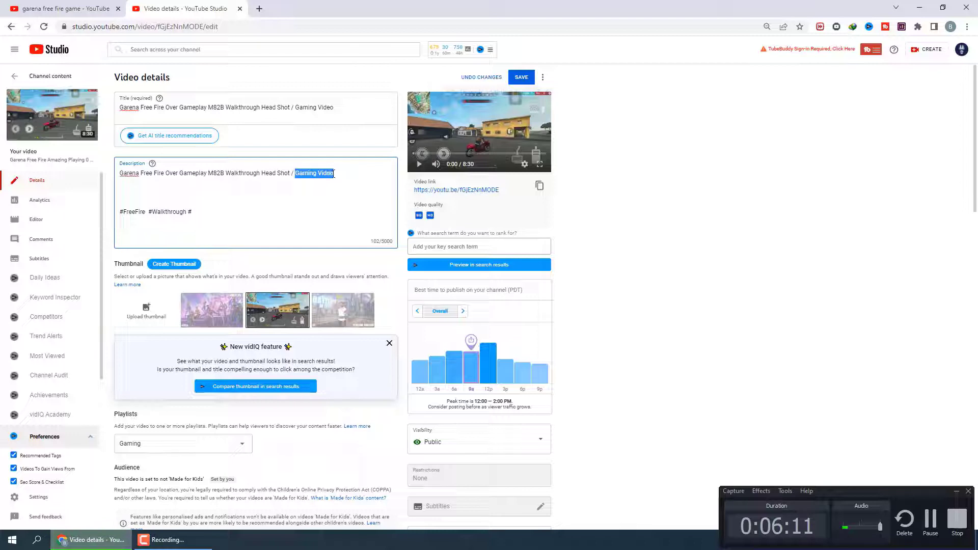
pyautogui.click(222, 215)
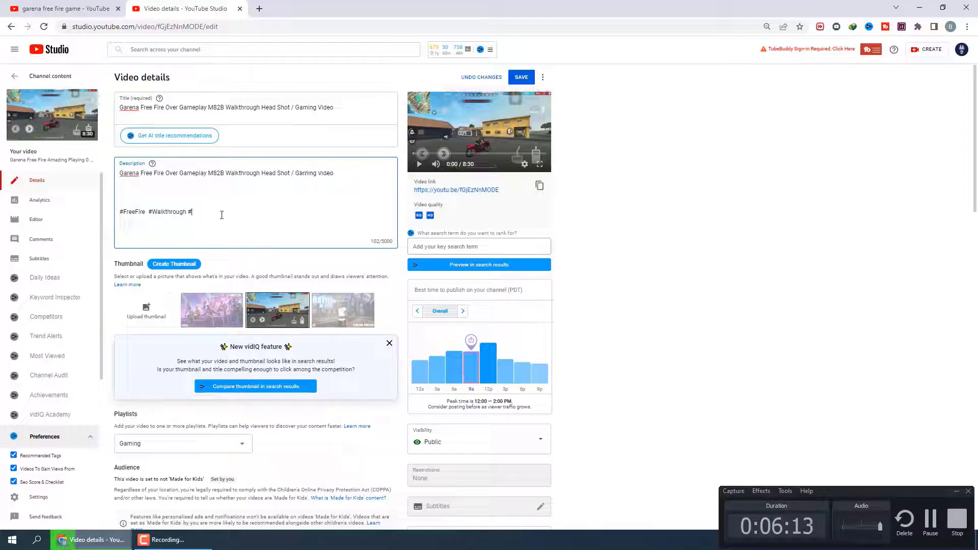
pyautogui.hotkey('ctrl', 'v')
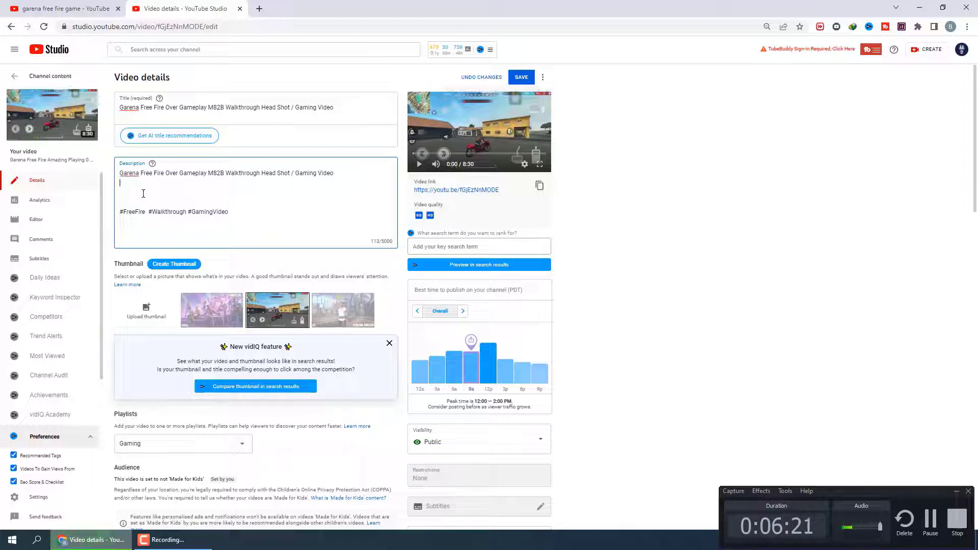
pyautogui.press('Return')
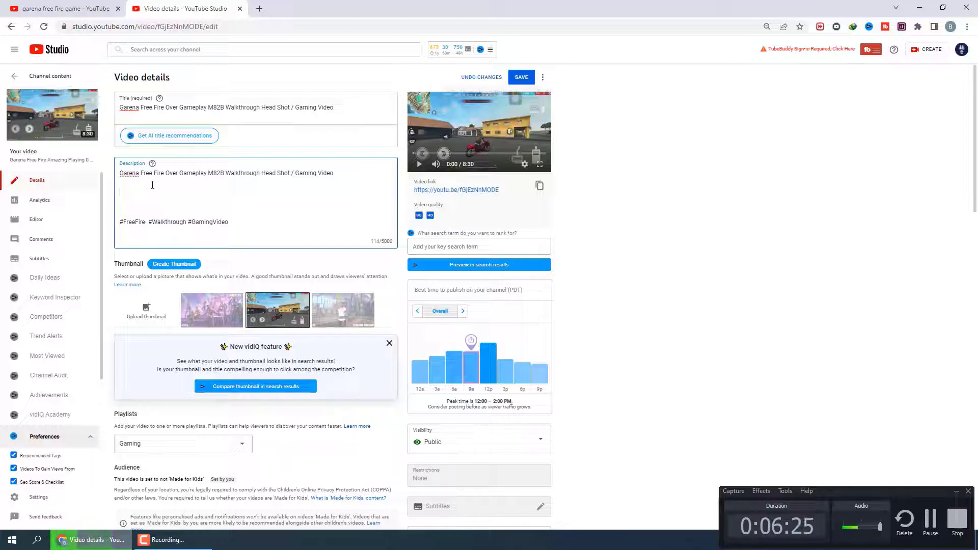
# - View the "Game Garena Free Fire Android Gameplay #49" video from the YouTube search results in its own tab, and close it
pyautogui.click(84, 4)
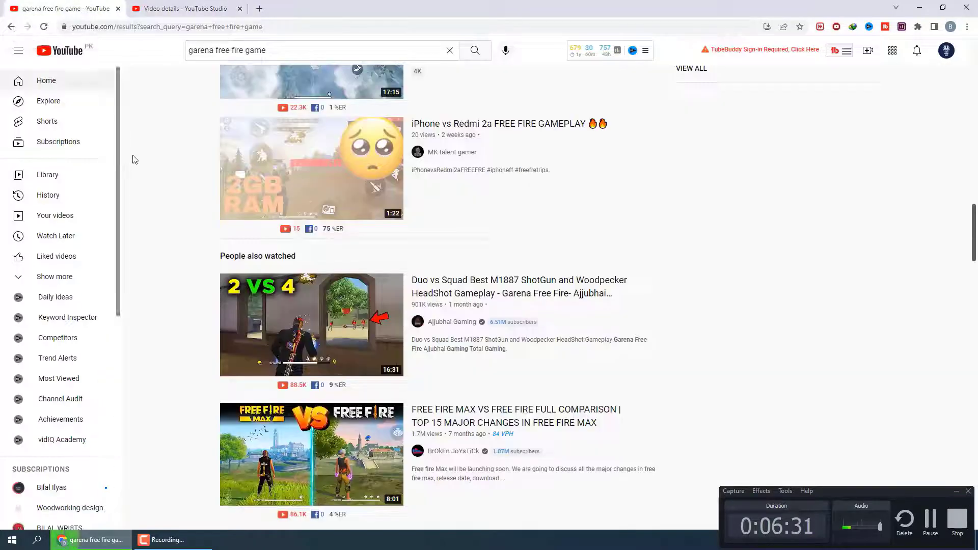
pyautogui.scroll(8, 158, 174)
pyautogui.scroll(13, 160, 173)
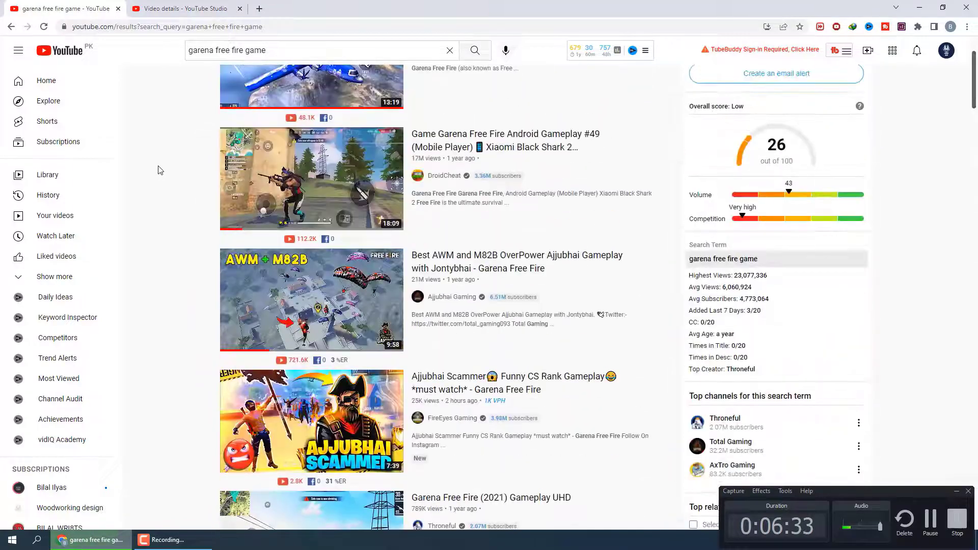
pyautogui.moveTo(230, 295)
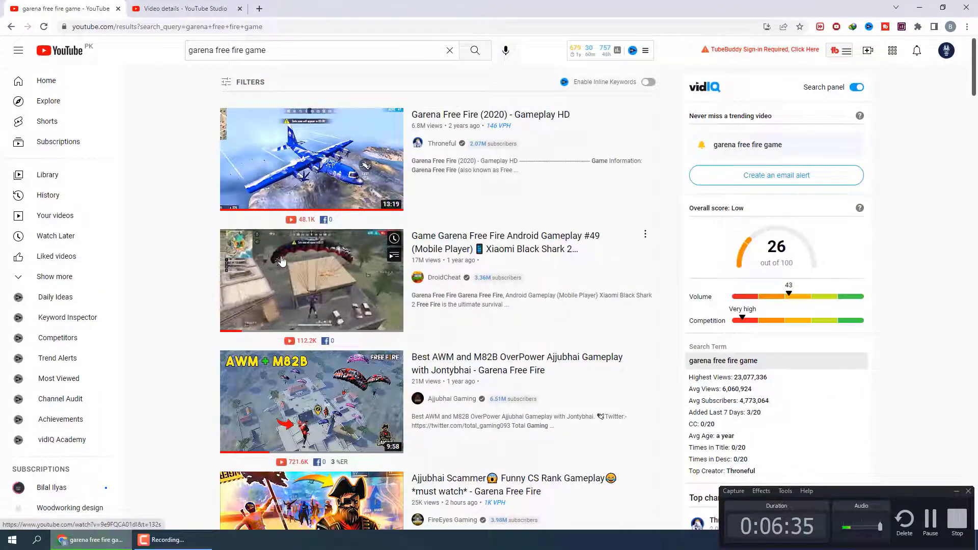
pyautogui.rightClick(291, 269)
pyautogui.click(326, 273)
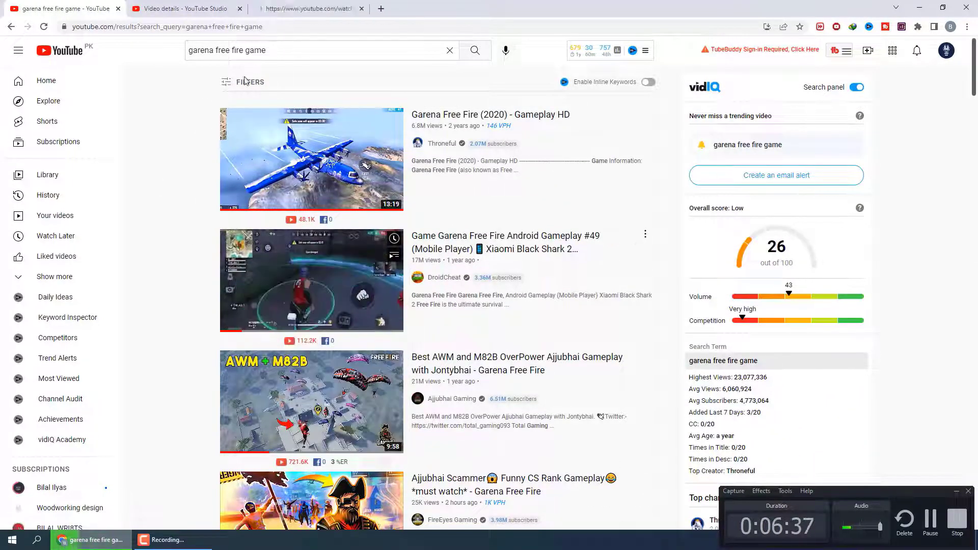
pyautogui.click(306, 9)
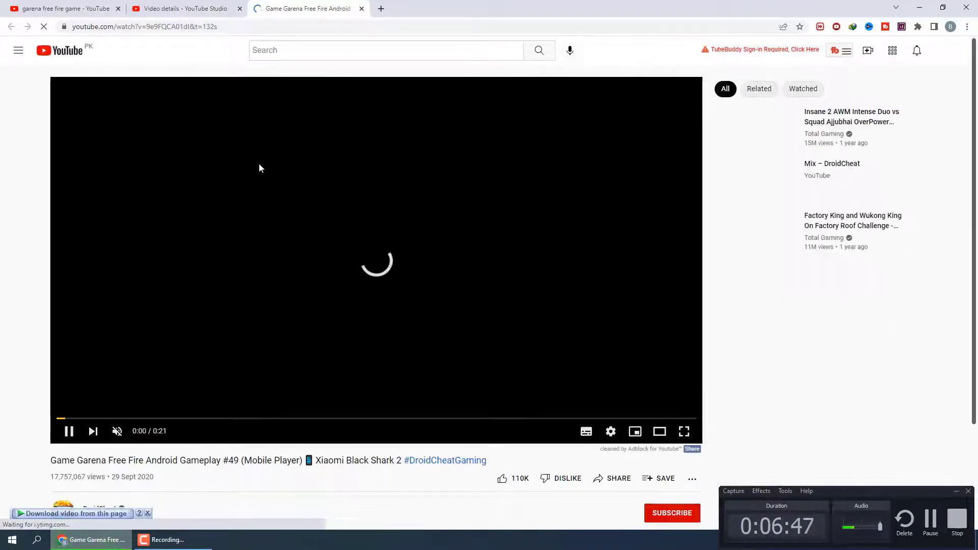
pyautogui.scroll(-3, 257, 207)
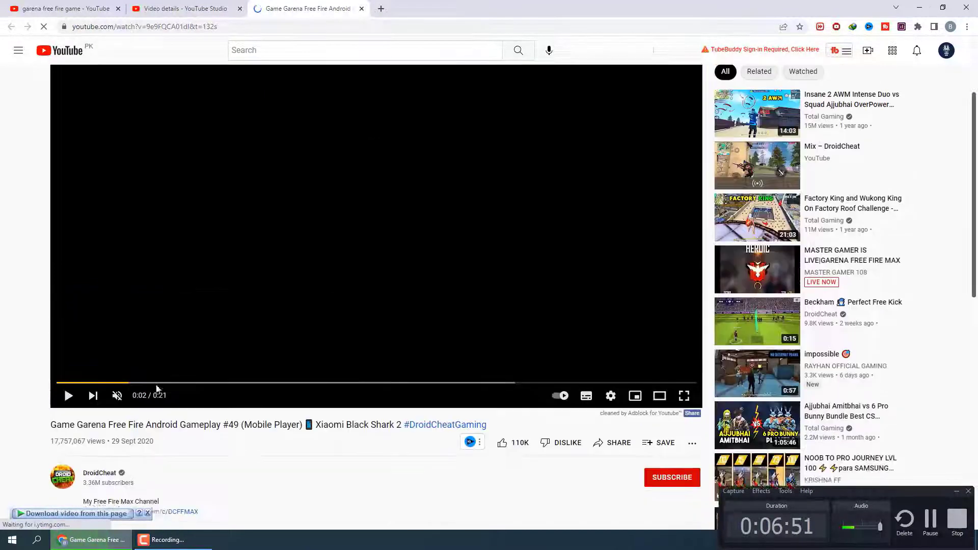
pyautogui.middleClick(272, 6)
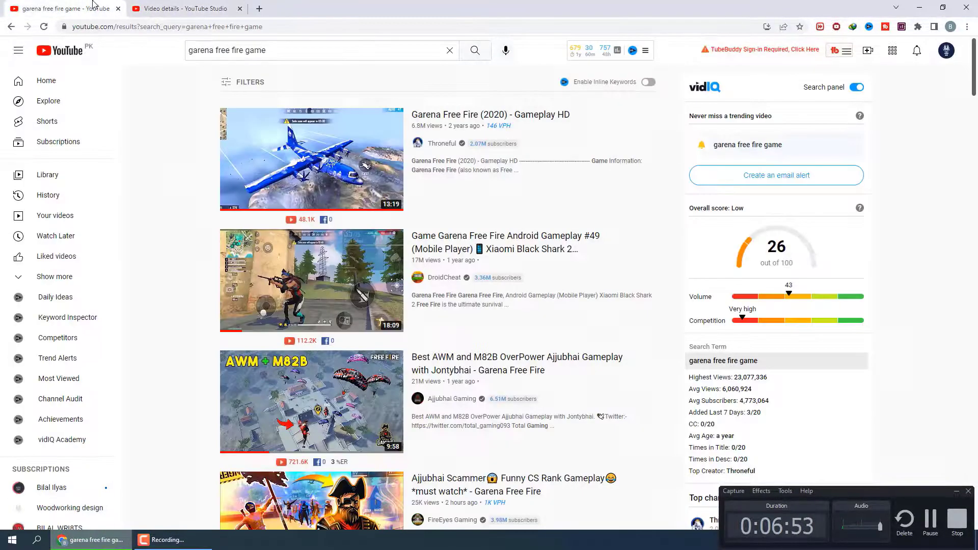
# - Open the "Garena Free Fire (2020) - Gameplay HD" and "Best AWM and M82B OverPower" search results in separate tabs
pyautogui.rightClick(286, 132)
pyautogui.click(306, 138)
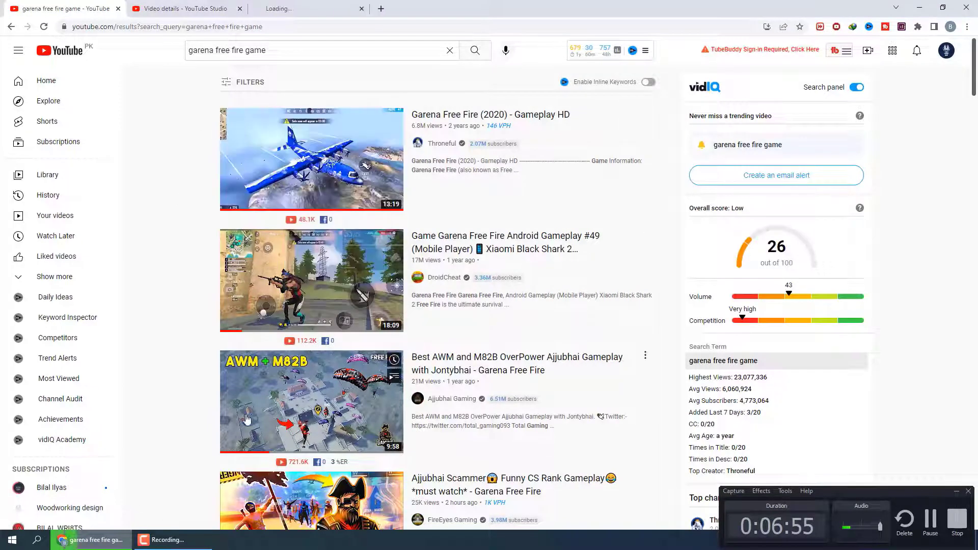
pyautogui.rightClick(259, 209)
pyautogui.click(306, 217)
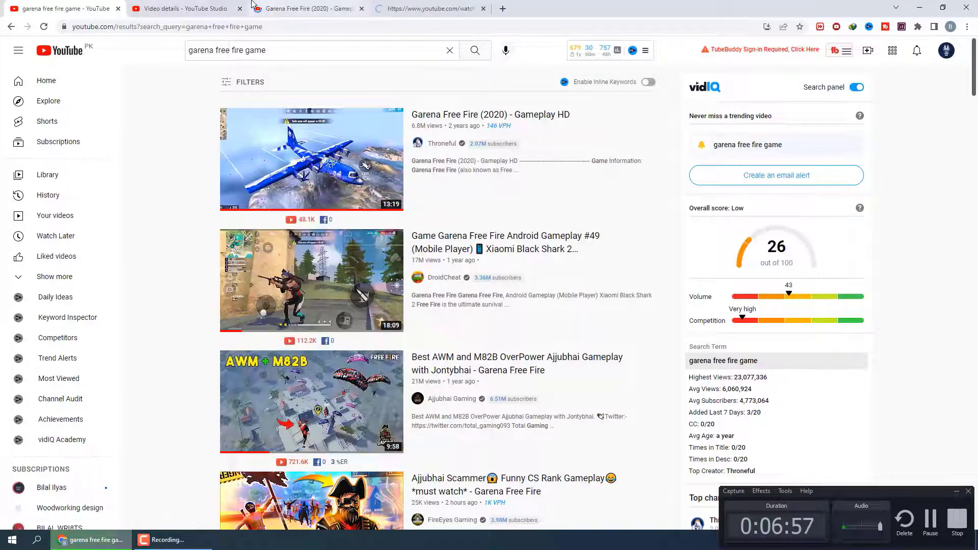
pyautogui.click(269, 6)
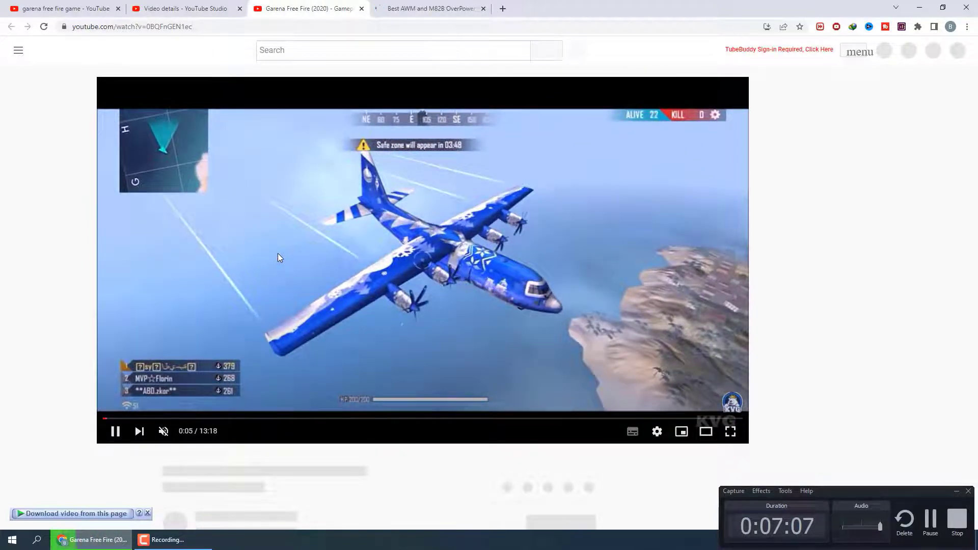
pyautogui.click(433, 8)
pyautogui.click(301, 8)
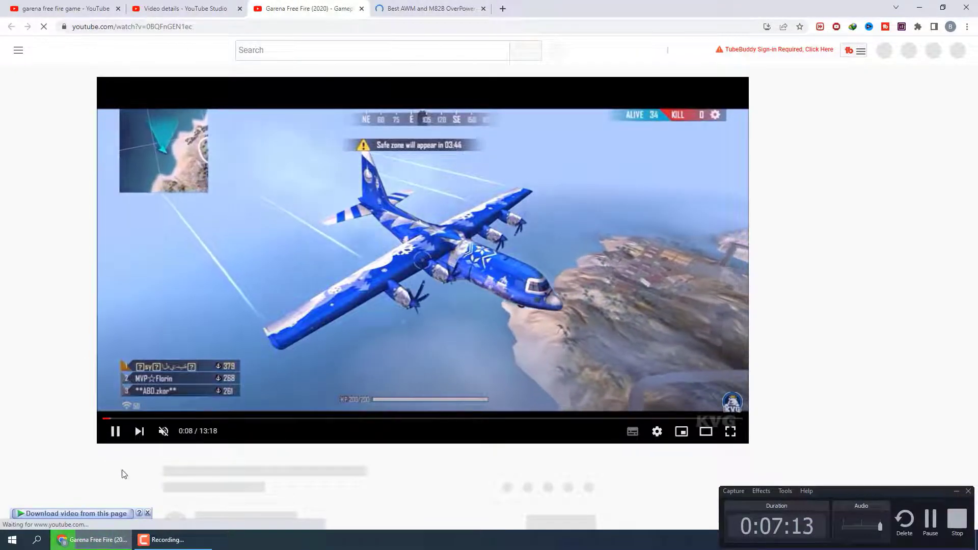
# - Copy the full description of "Garena Free Fire (2020) - Gameplay HD", without its hashtags, into the Studio description between the title line and hashtags
pyautogui.click(115, 436)
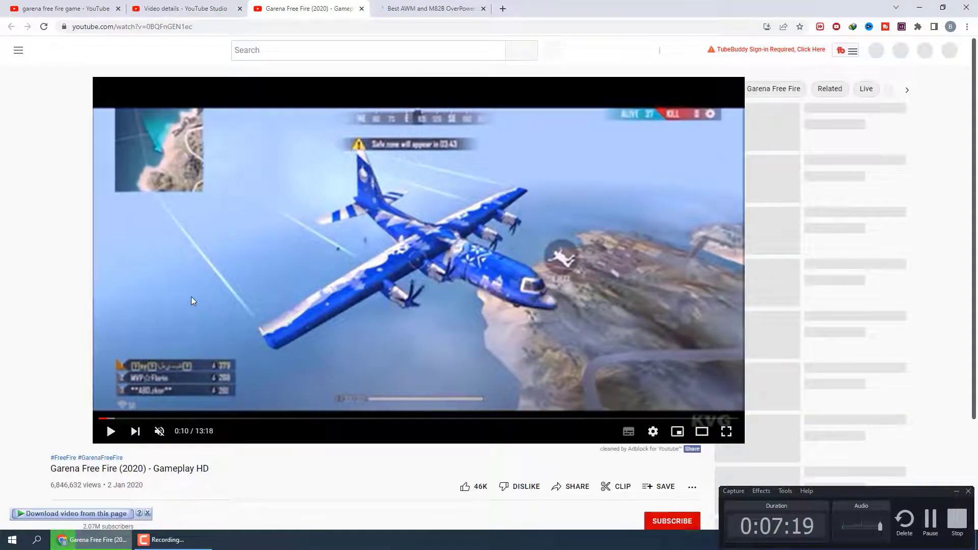
pyautogui.scroll(-3, 197, 294)
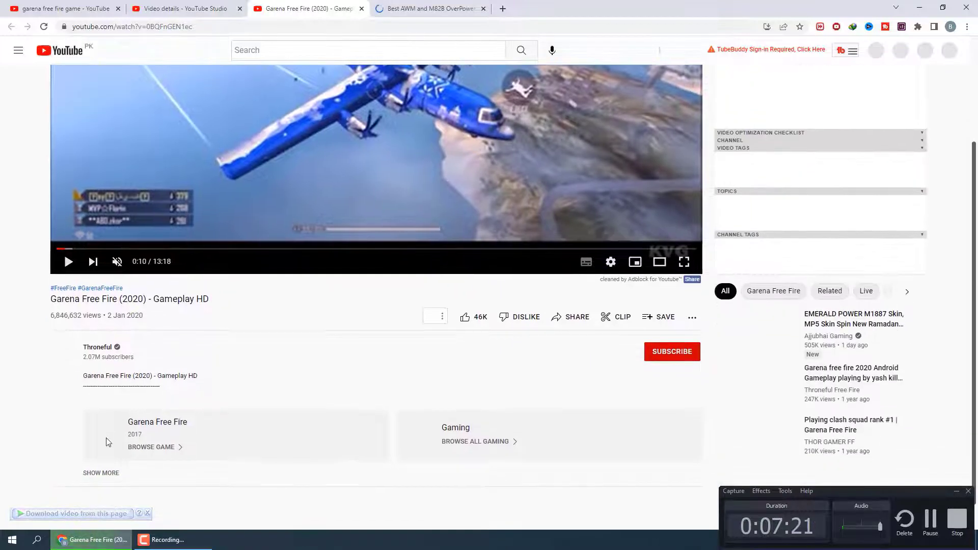
pyautogui.click(97, 473)
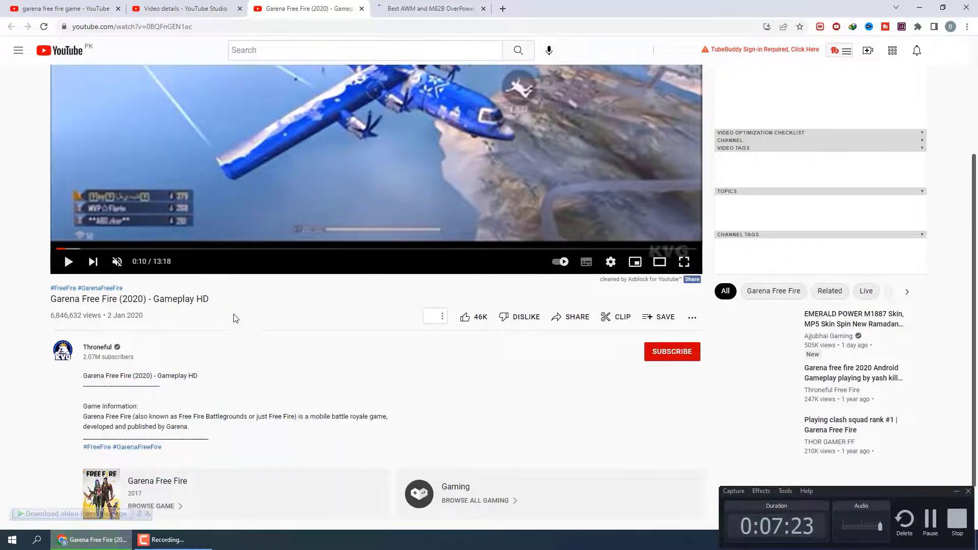
pyautogui.scroll(-2, 153, 375)
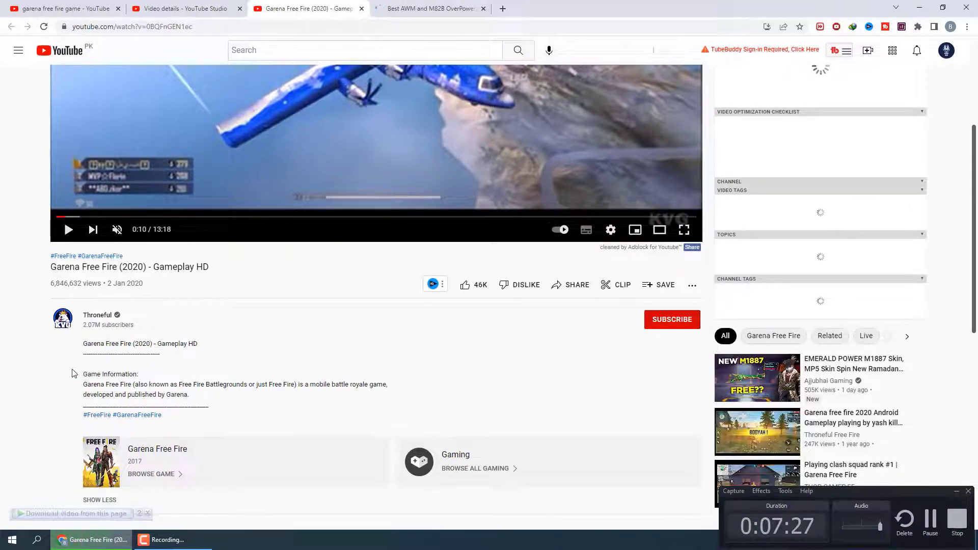
pyautogui.moveTo(80, 349); pyautogui.dragTo(191, 397)
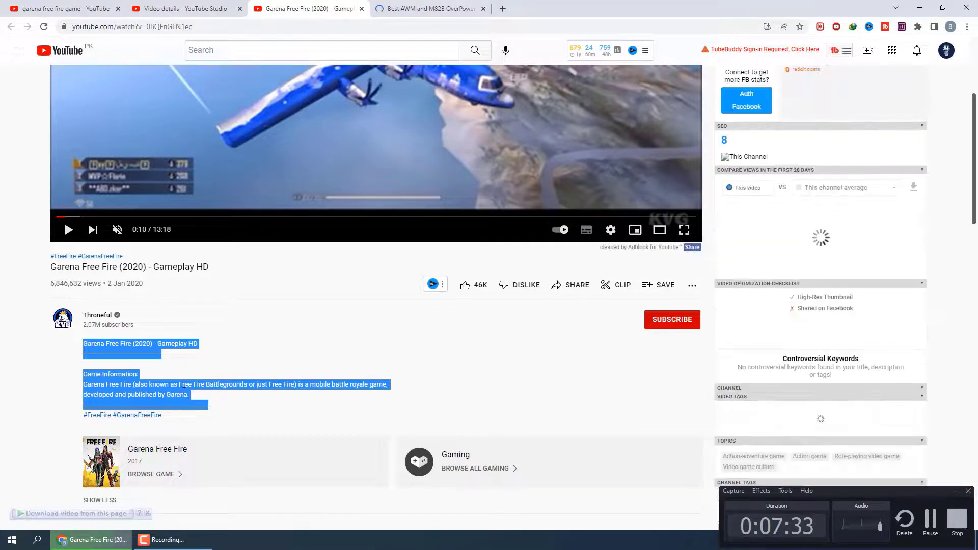
pyautogui.click(168, 8)
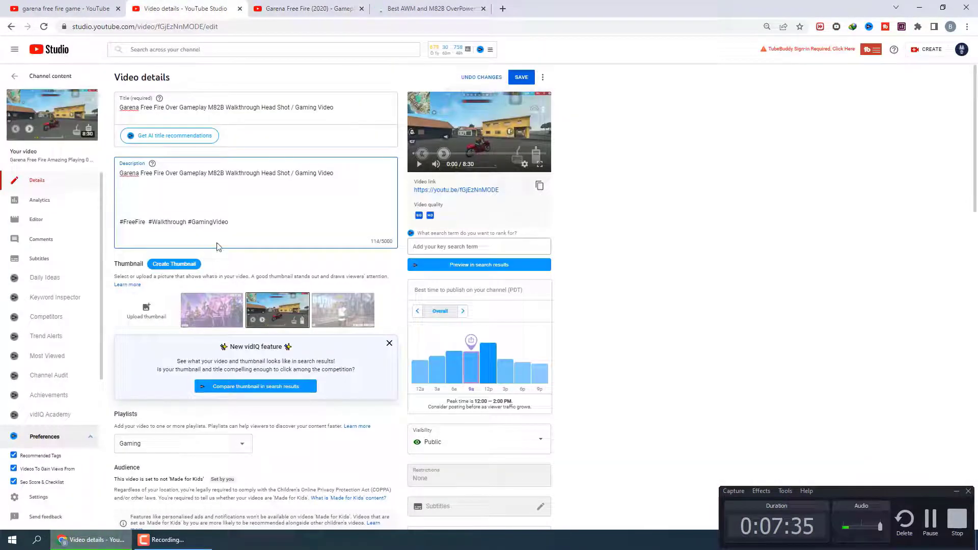
pyautogui.write('Garena Free Fire (2020) - Gameplay HD --------------------------------  Game Information: Garena Free Fire (also known as Free Fire Battlegrounds or just Free Fire) is a mobile battle royale game, developed and published by Garena. ----------------------------------------------------')
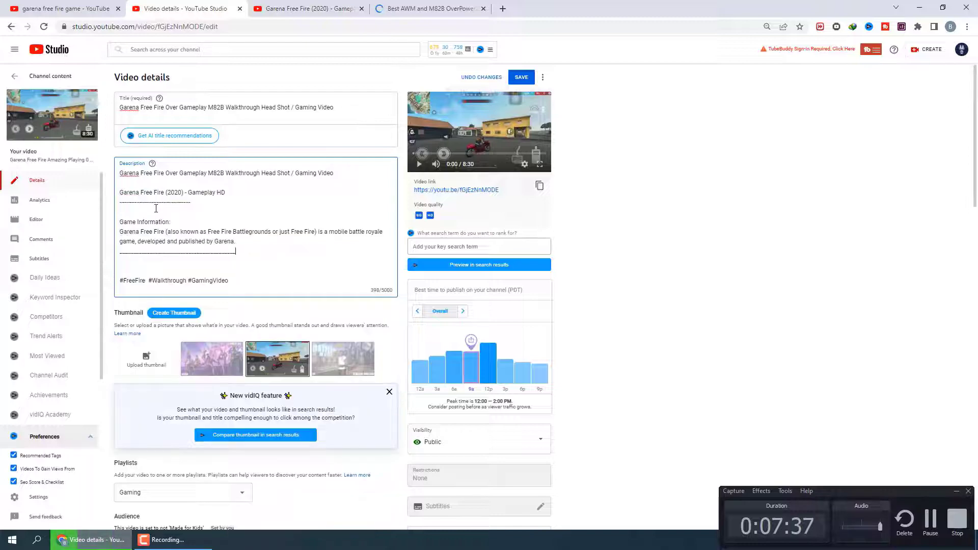
# - Close the "Garena Free Fire (2020)" video, pause "Best AWM and M82B OverPower" and expand its full description
pyautogui.click(390, 9)
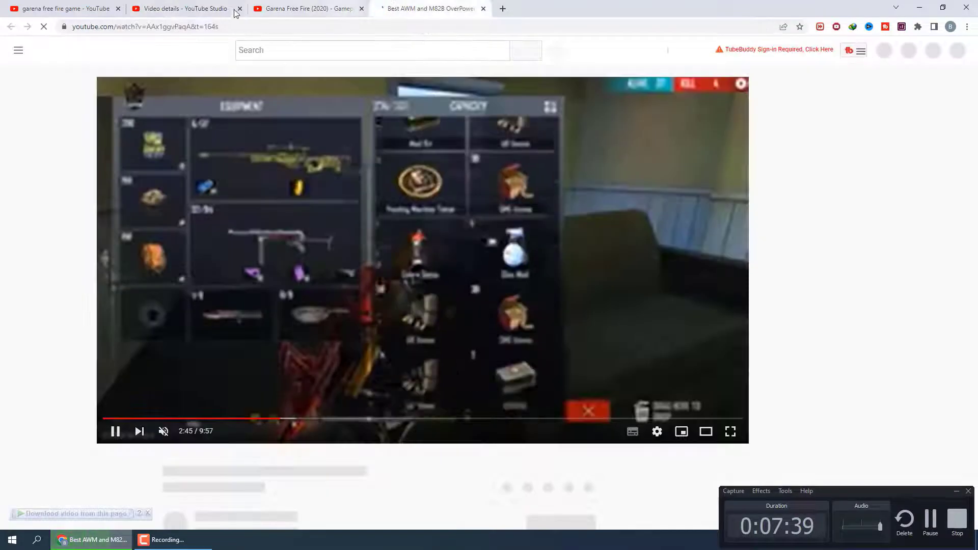
pyautogui.click(361, 9)
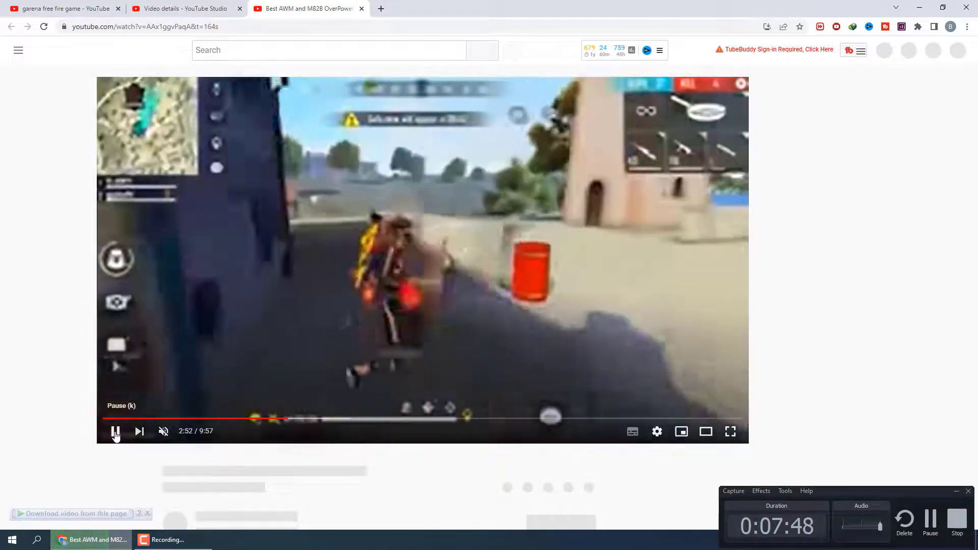
pyautogui.click(115, 433)
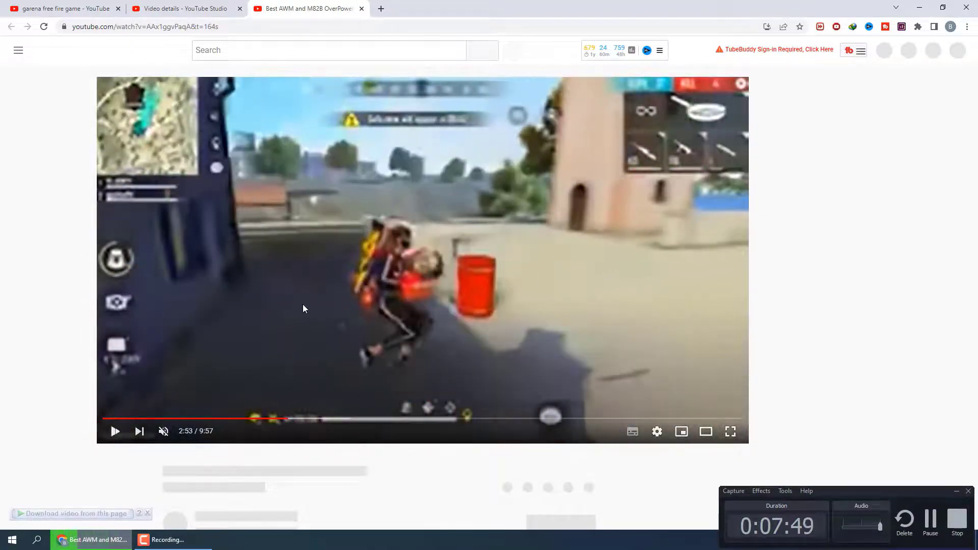
pyautogui.scroll(-3, 302, 304)
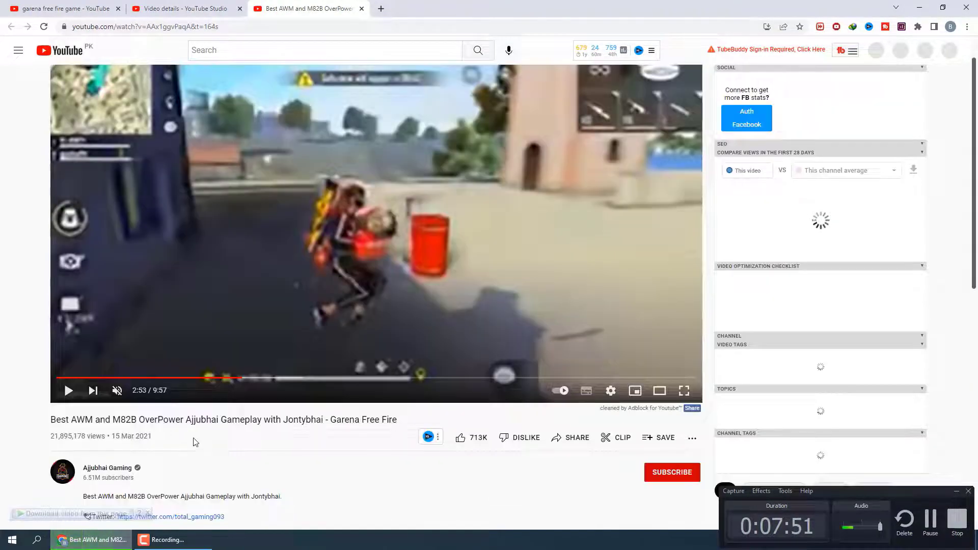
pyautogui.scroll(-4, 189, 440)
pyautogui.click(112, 391)
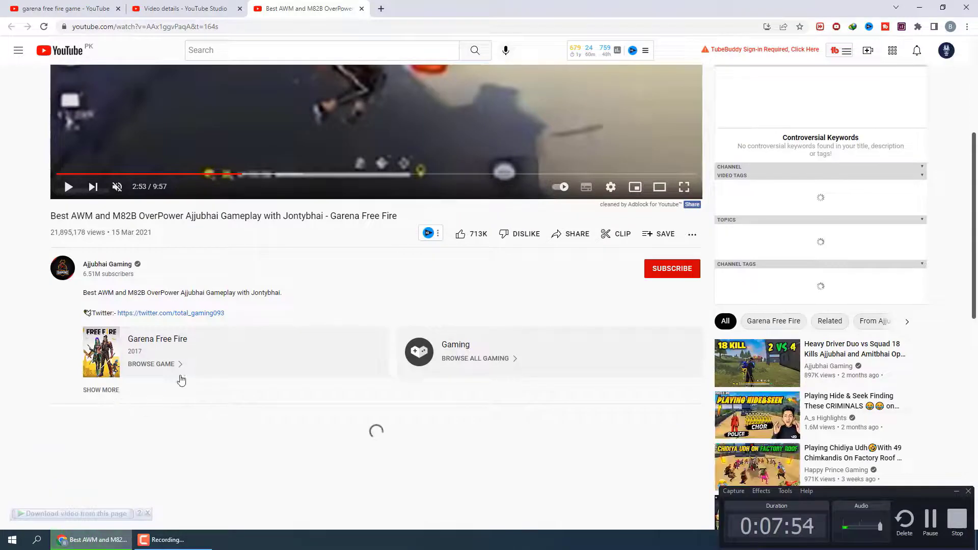
# - Copy the "Best AWM and M82B OverPower" description from its email line through "Like Share & Subscribe My Channel" into the Studio description below the game information
pyautogui.scroll(-3, 181, 378)
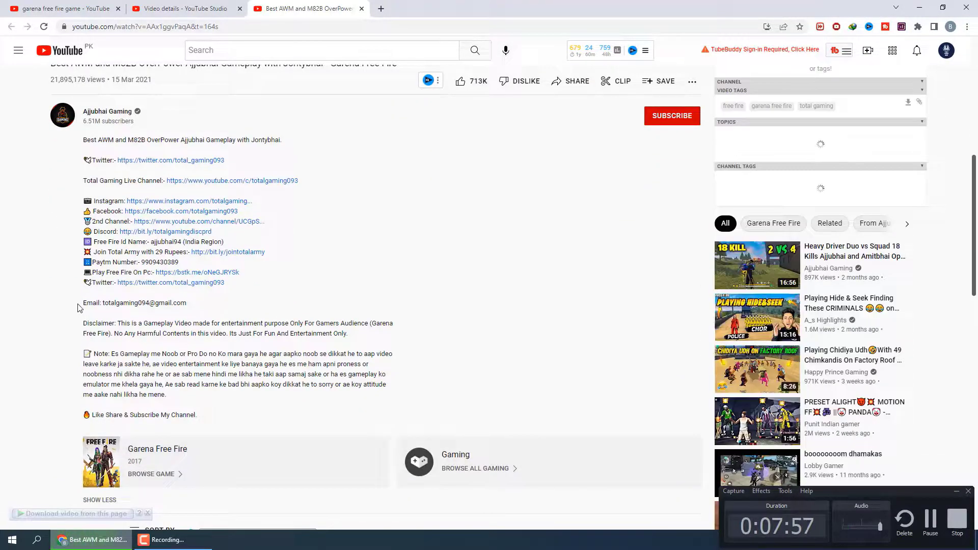
pyautogui.moveTo(83, 322); pyautogui.dragTo(173, 399)
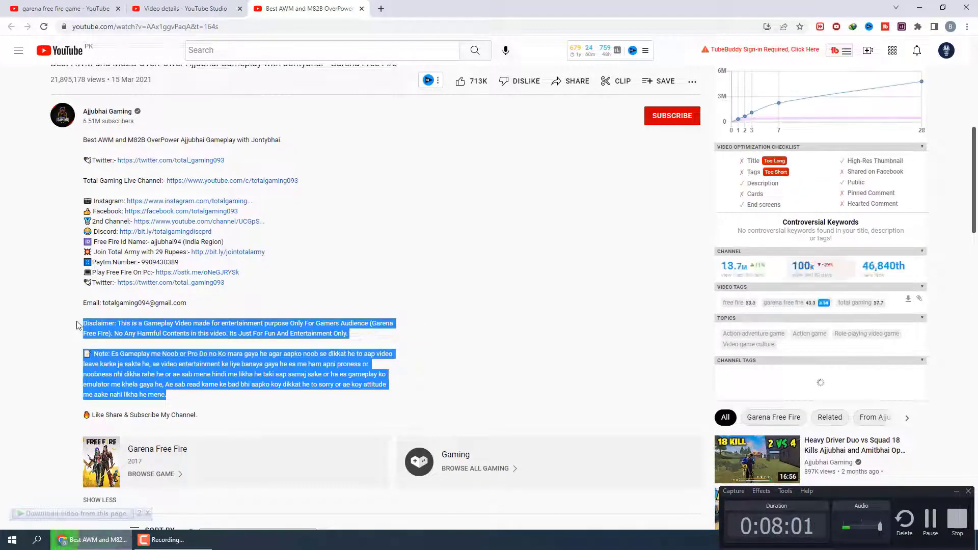
pyautogui.moveTo(124, 352); pyautogui.dragTo(79, 305)
pyautogui.hotkey('ctrl', 'c')
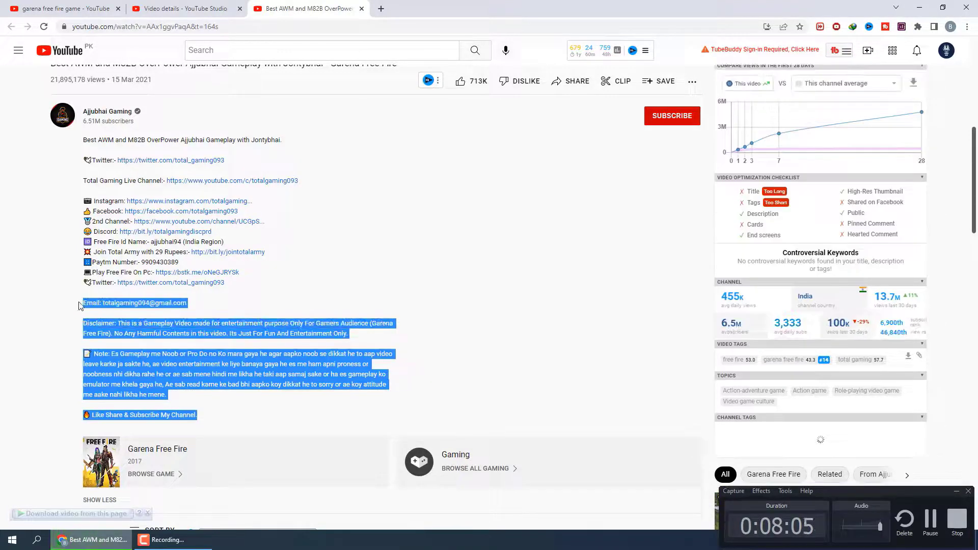
pyautogui.click(168, 8)
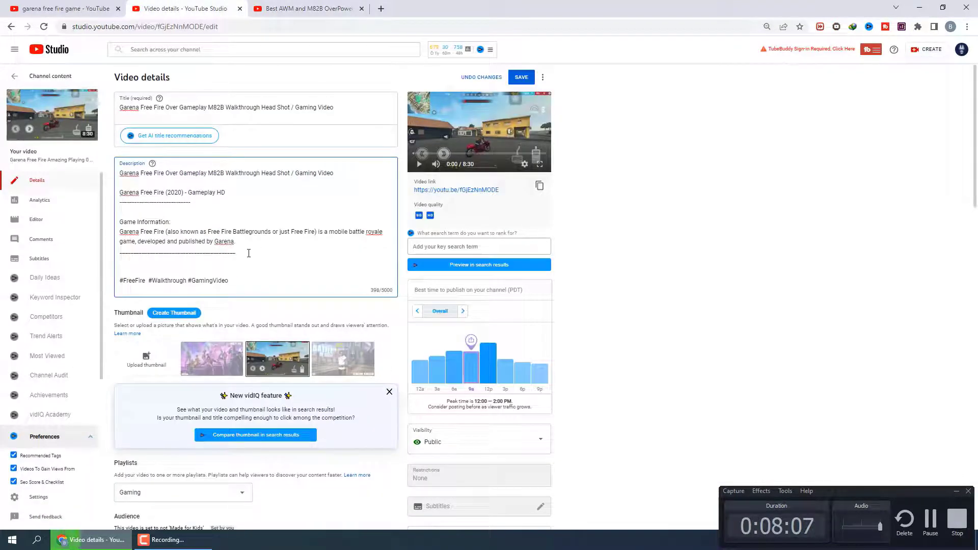
pyautogui.press('Return')
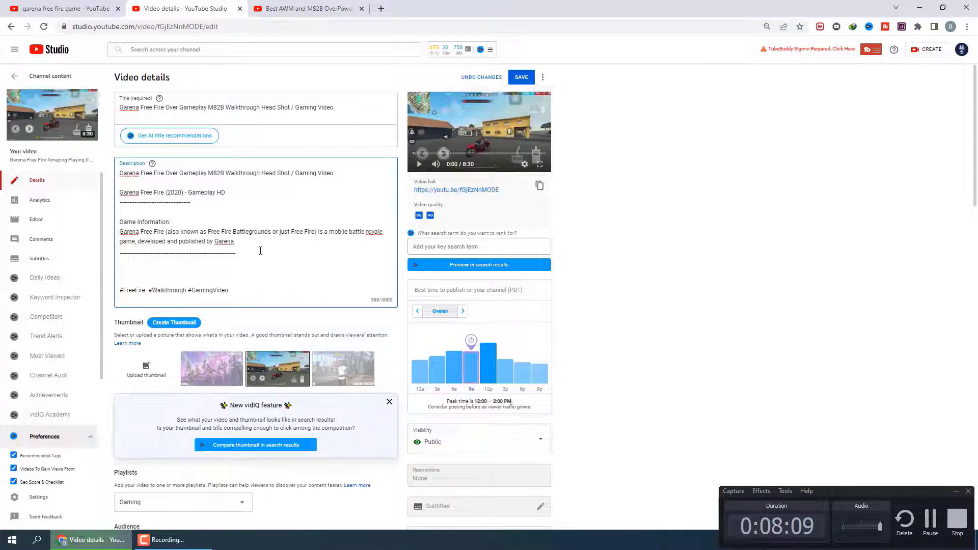
pyautogui.hotkey('ctrl', 'v')
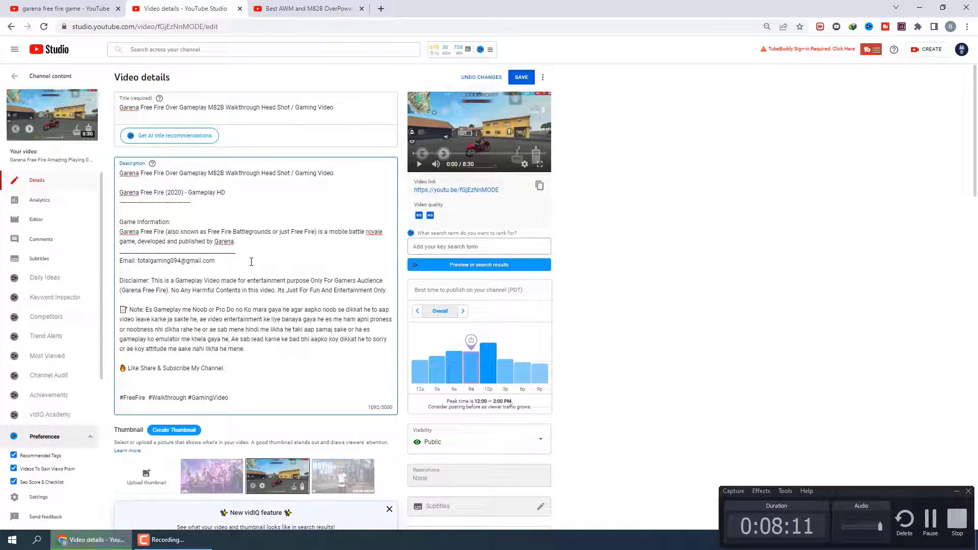
# - Delete the copied email line above the disclaimer in the Studio description
pyautogui.moveTo(223, 261); pyautogui.dragTo(119, 172)
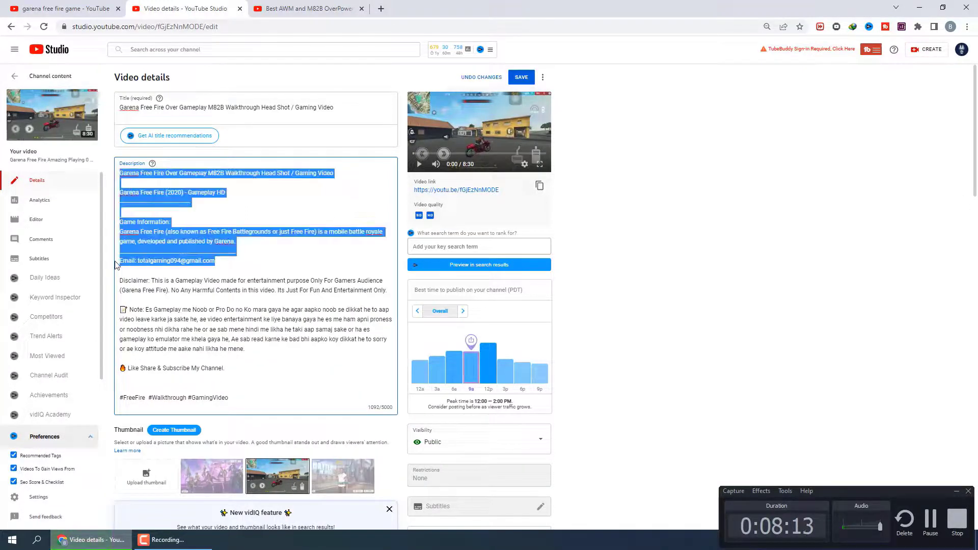
pyautogui.click(223, 265)
pyautogui.moveTo(224, 264); pyautogui.dragTo(121, 264)
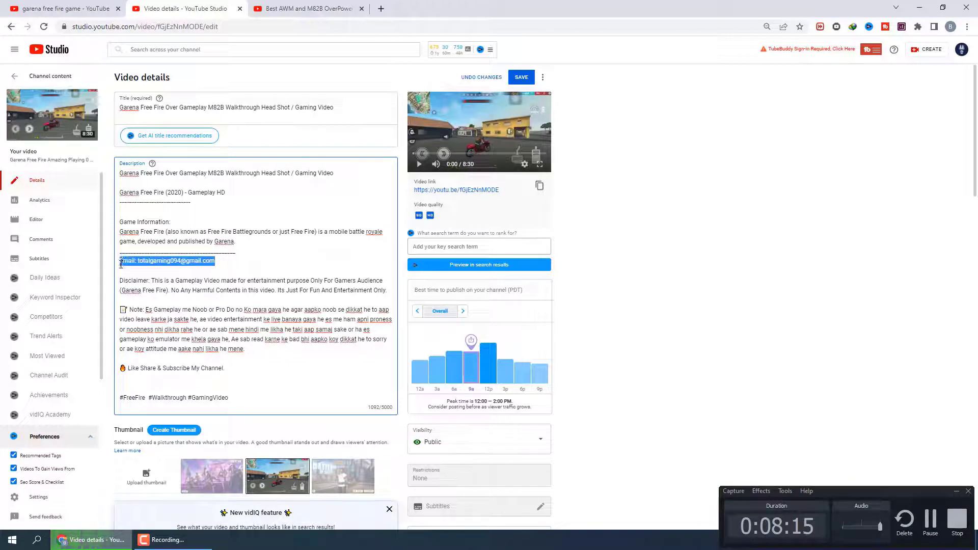
pyautogui.press('BackSpace')
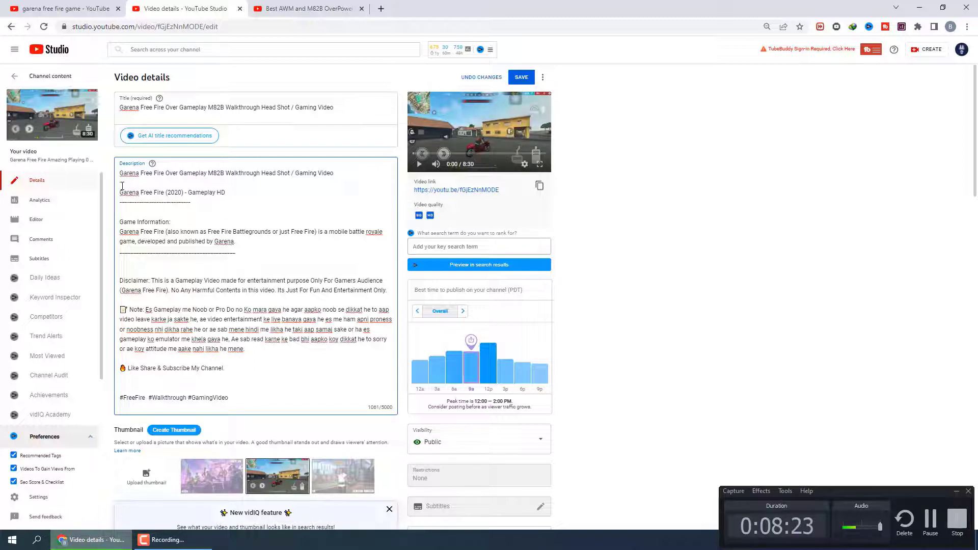
# - Add the contact labels "Page:", "Instagram:" and "Email:" on separate lines between the description's opening title line and "Garena Free Fire (2020) - Gameplay HD"
pyautogui.press('Return')
pyautogui.press('Return')
pyautogui.press('Return')
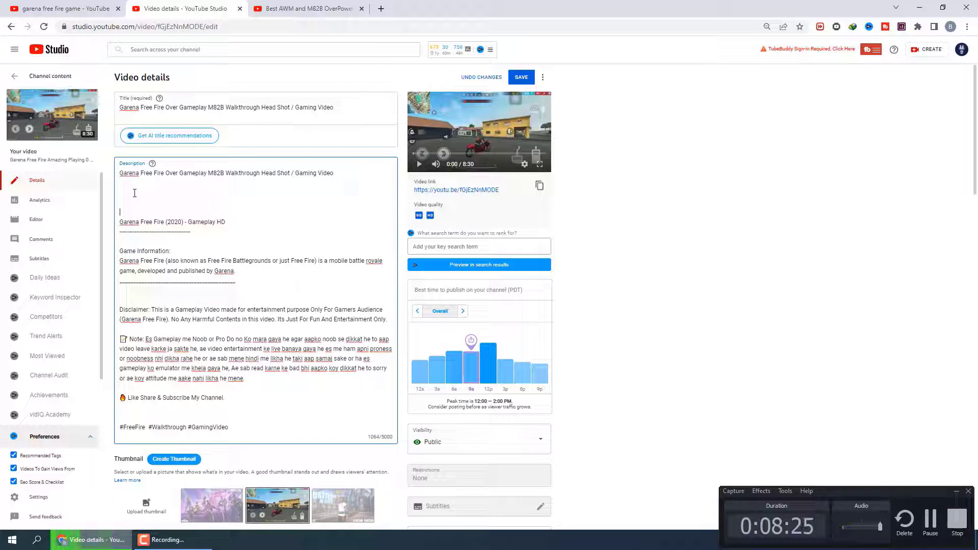
pyautogui.press('Up')
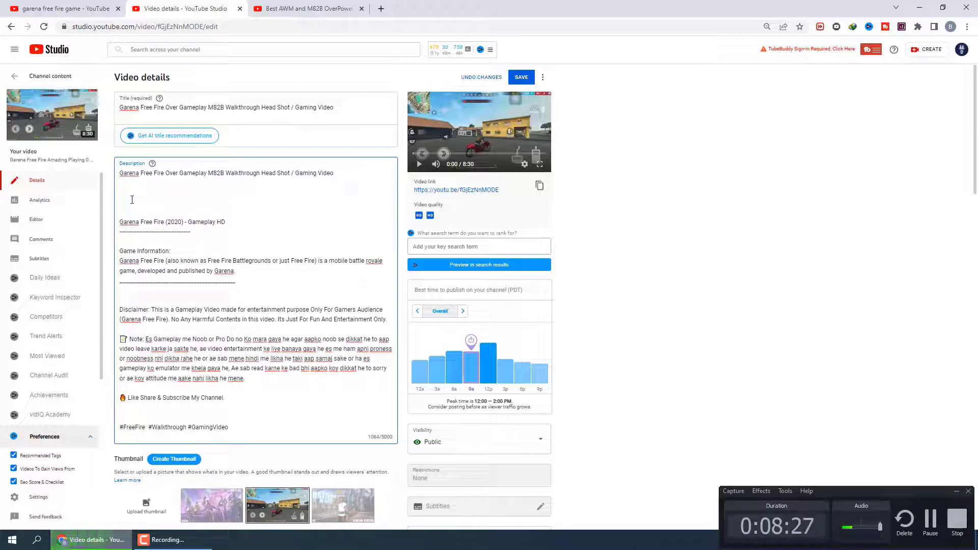
pyautogui.press('Up')
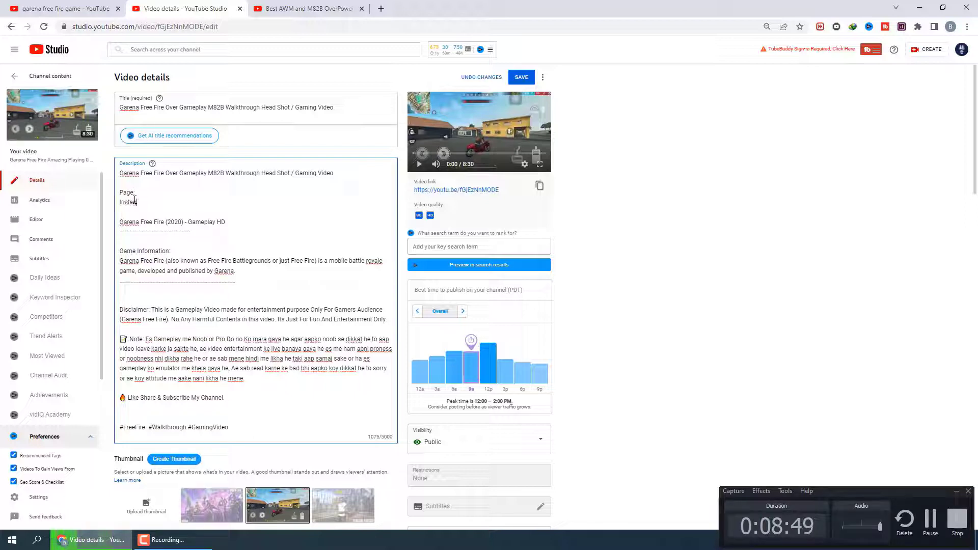
pyautogui.write('gram')
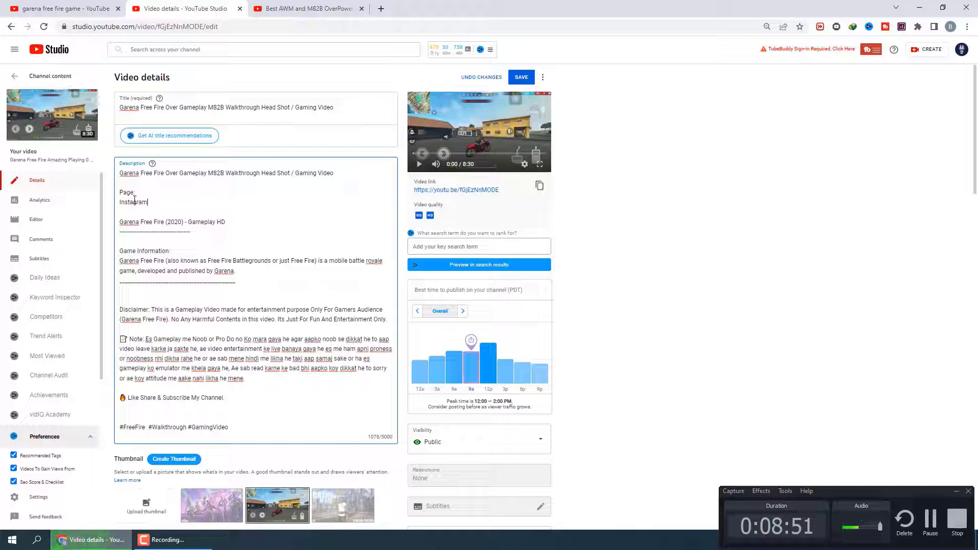
pyautogui.write(':')
pyautogui.press('Return')
pyautogui.press('Return')
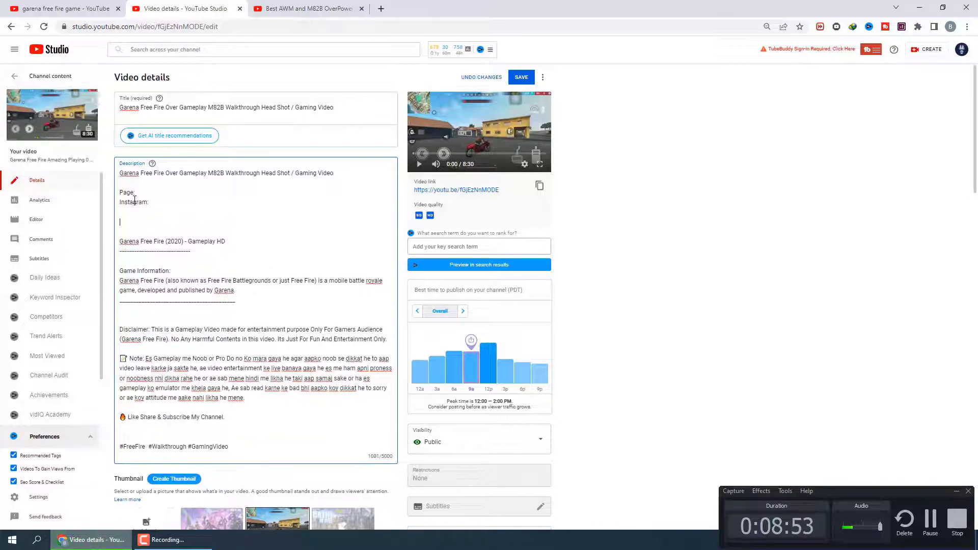
pyautogui.write('Email:')
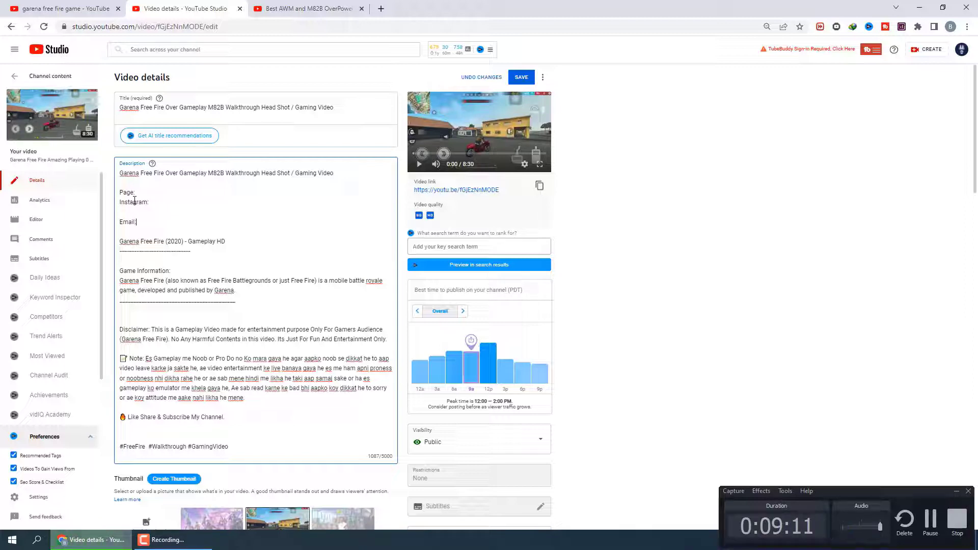
# - Select the purple Free Fire character artwork as the video's thumbnail
pyautogui.scroll(-7, 179, 197)
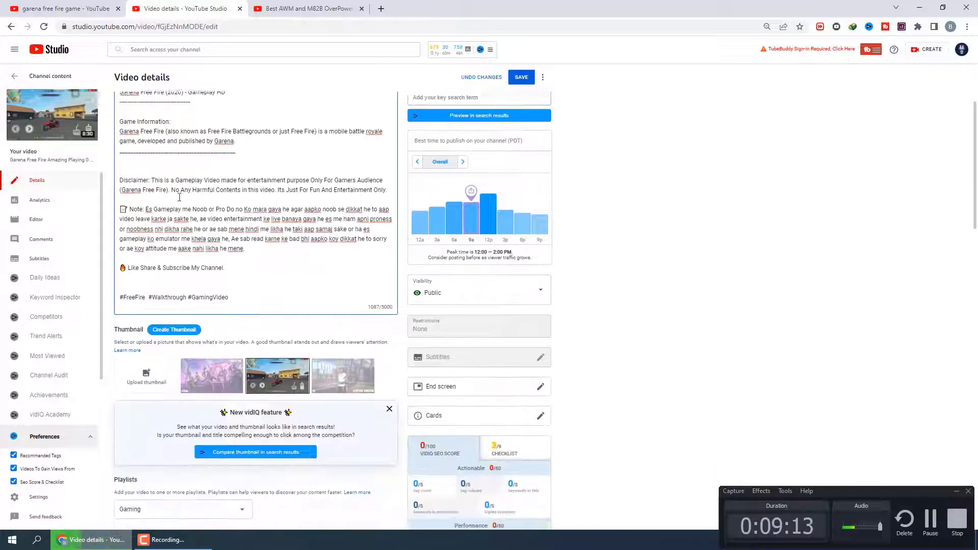
pyautogui.click(201, 166)
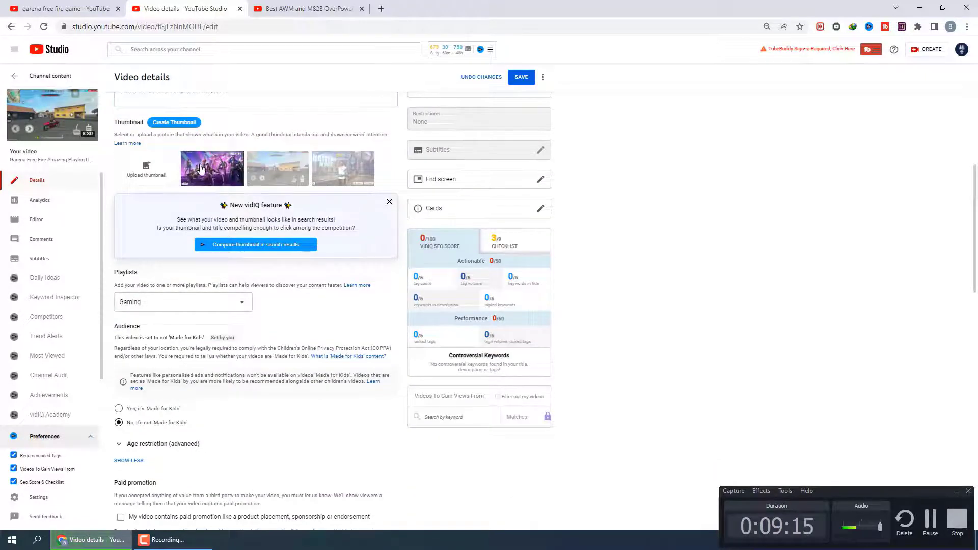
pyautogui.scroll(5, 185, 238)
pyautogui.scroll(3, 185, 238)
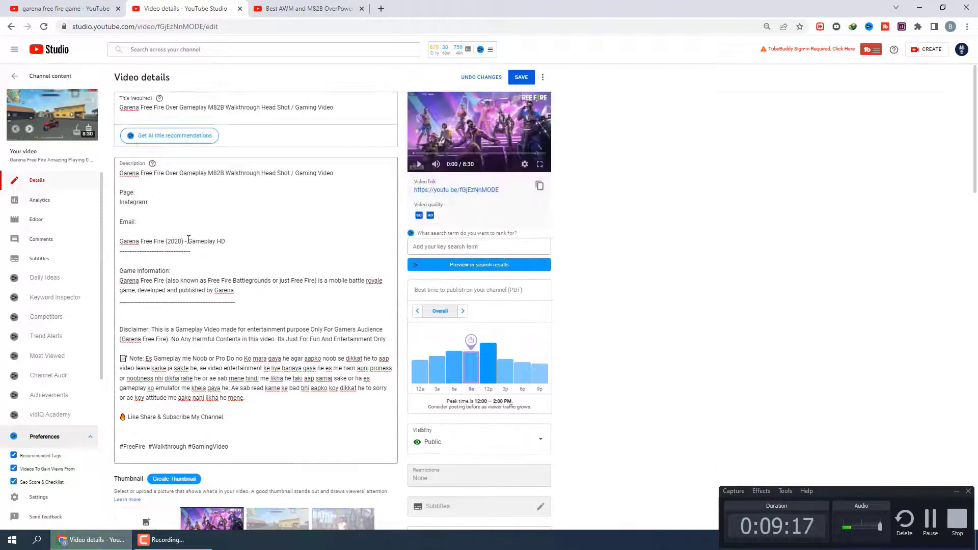
# - Add the recommended tags "free fire" and "free fire live" to the video's tags
pyautogui.scroll(-4, 153, 423)
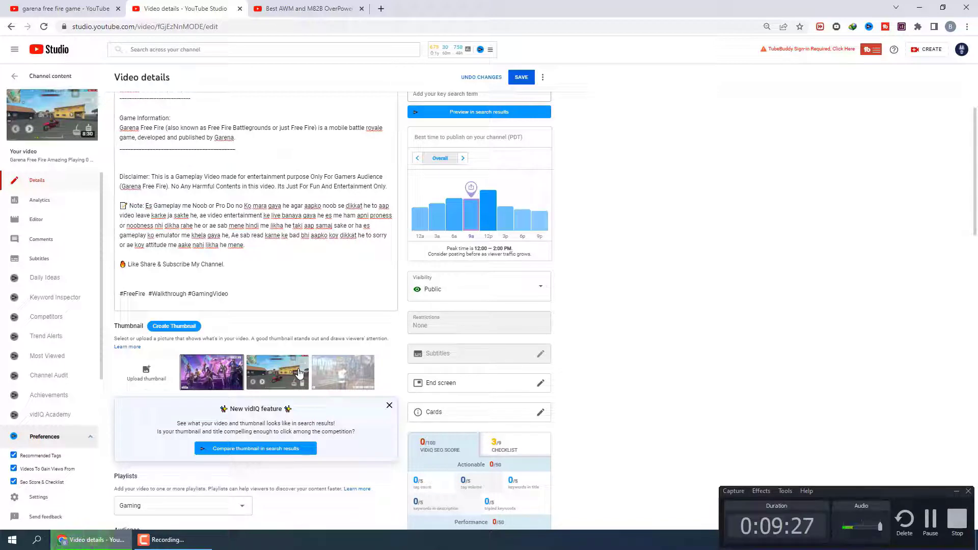
pyautogui.scroll(-4, 314, 353)
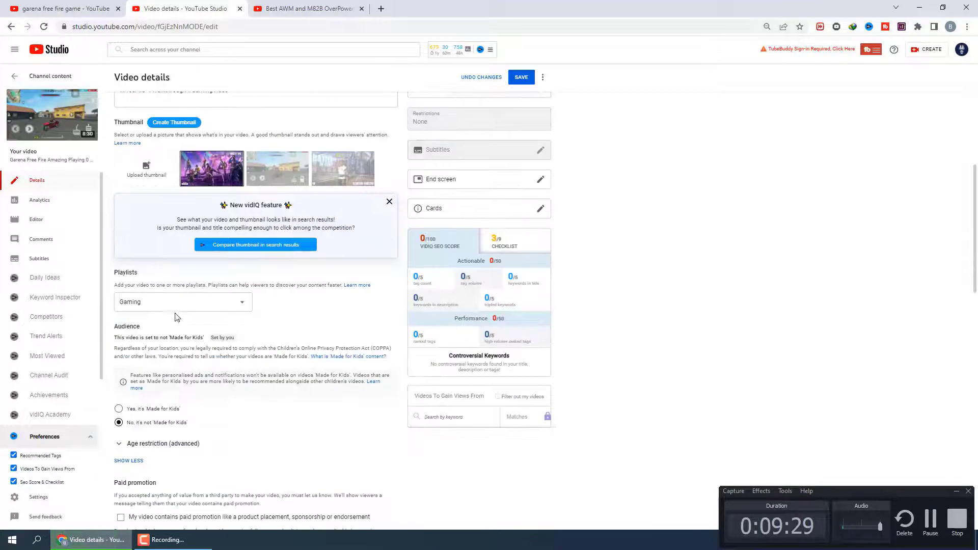
pyautogui.scroll(-4, 208, 321)
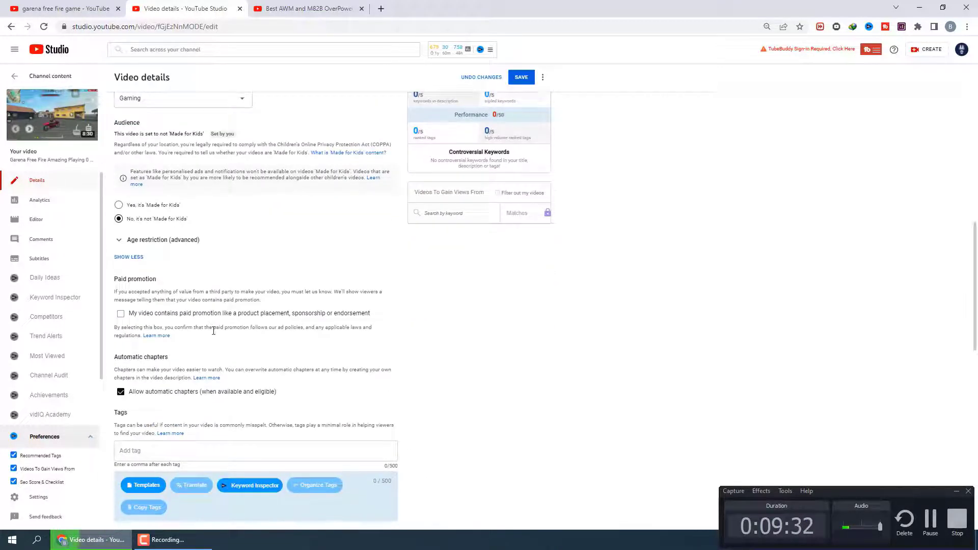
pyautogui.scroll(-2, 219, 339)
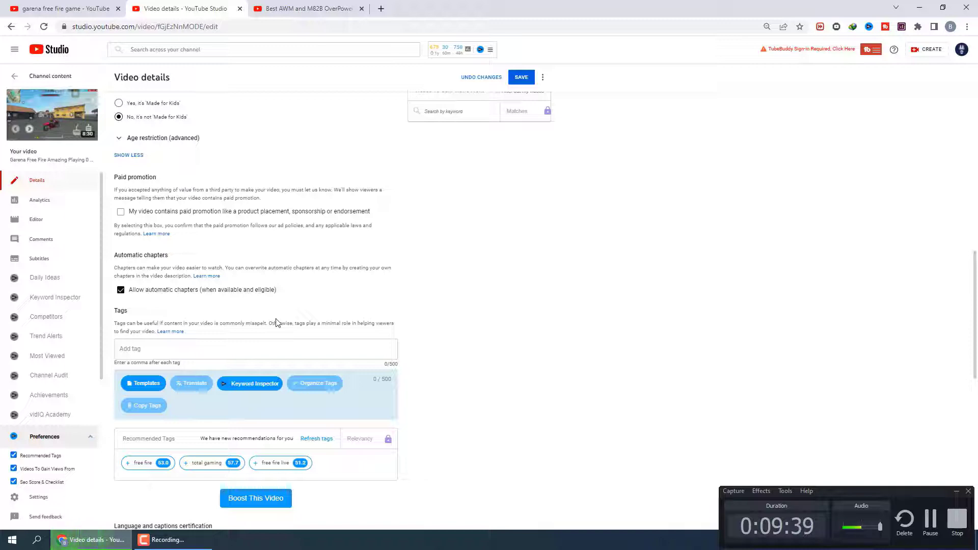
pyautogui.scroll(-2, 276, 322)
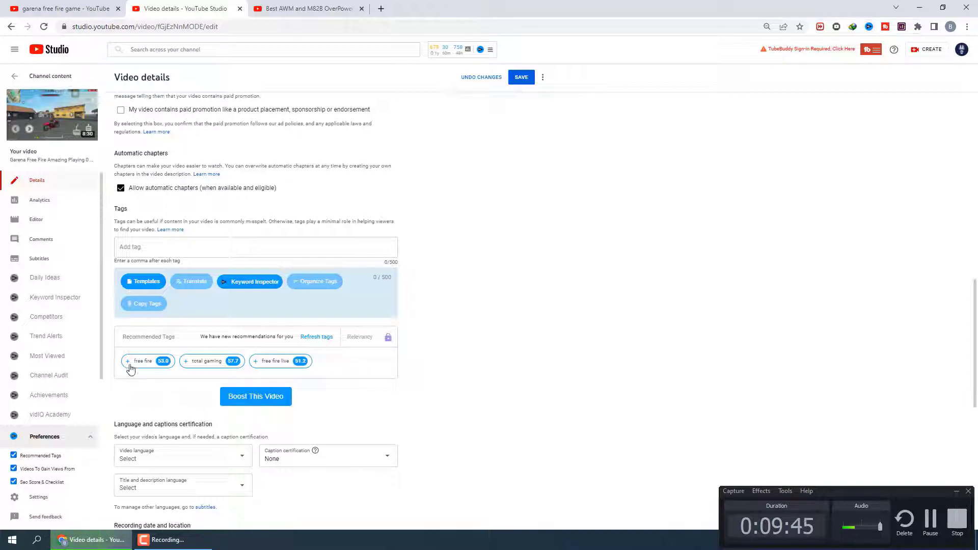
pyautogui.moveTo(291, 366)
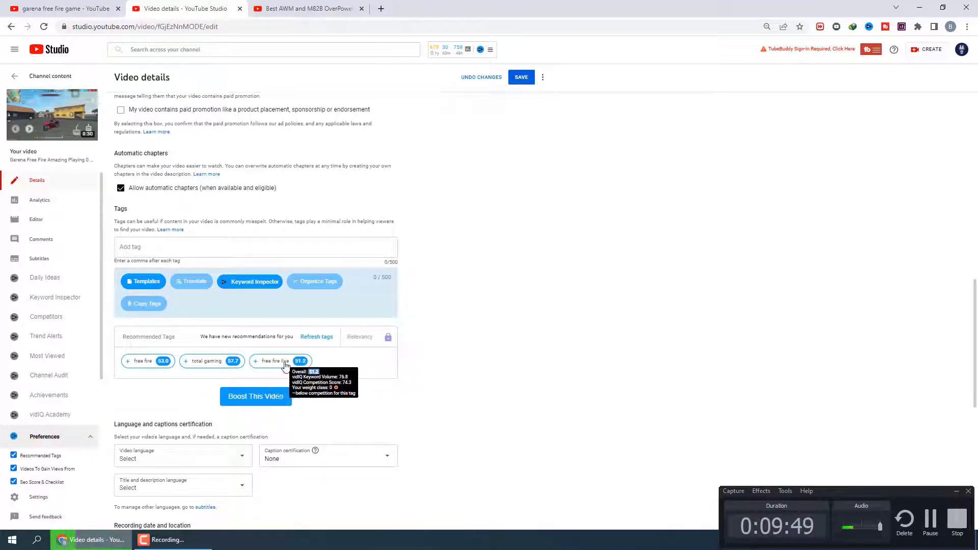
pyautogui.click(128, 361)
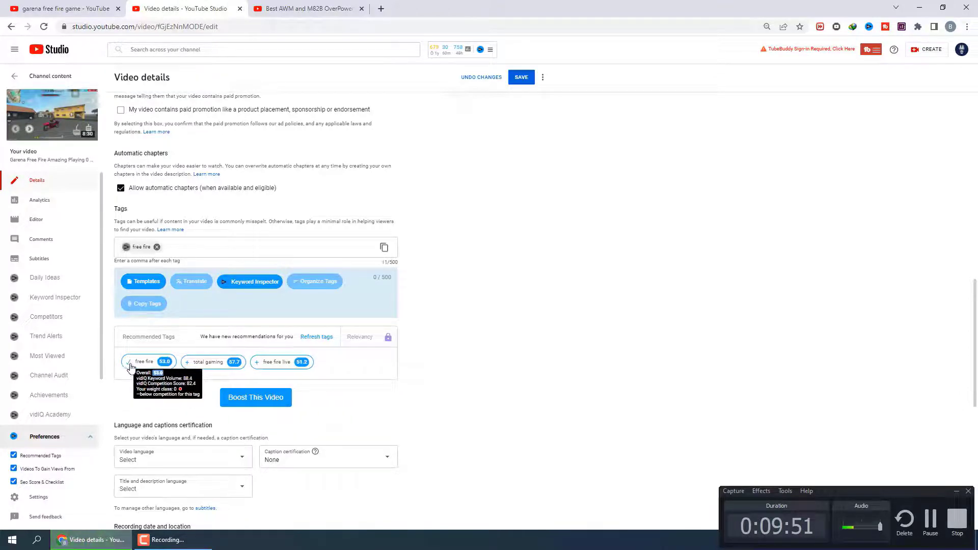
pyautogui.click(255, 362)
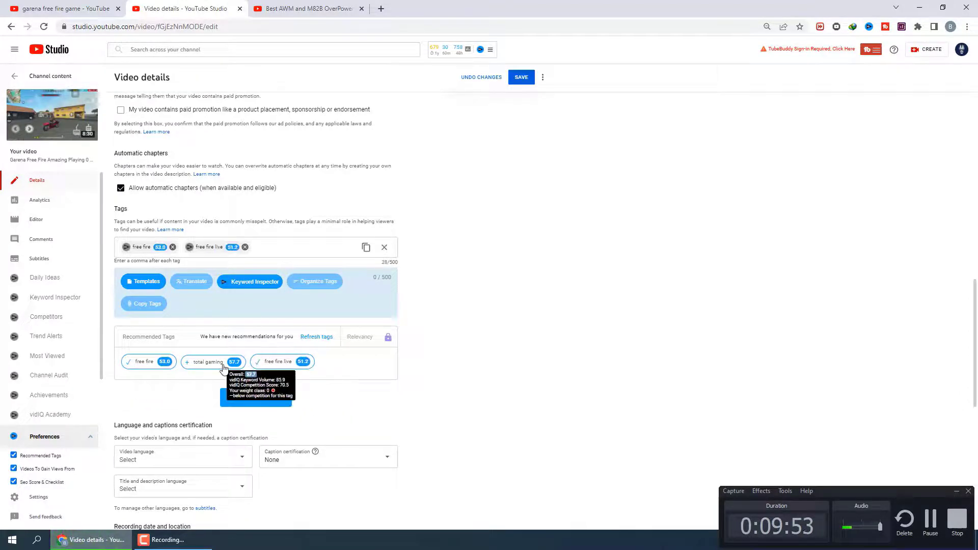
# - Check the video's vidIQ SEO score and its actionable tag and keyword ratings
pyautogui.scroll(6, 216, 370)
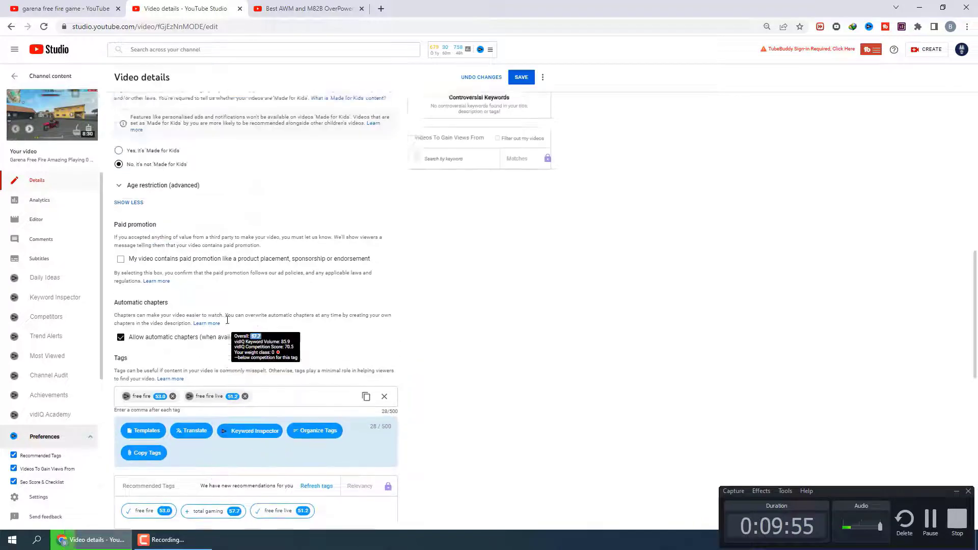
pyautogui.scroll(2, 228, 320)
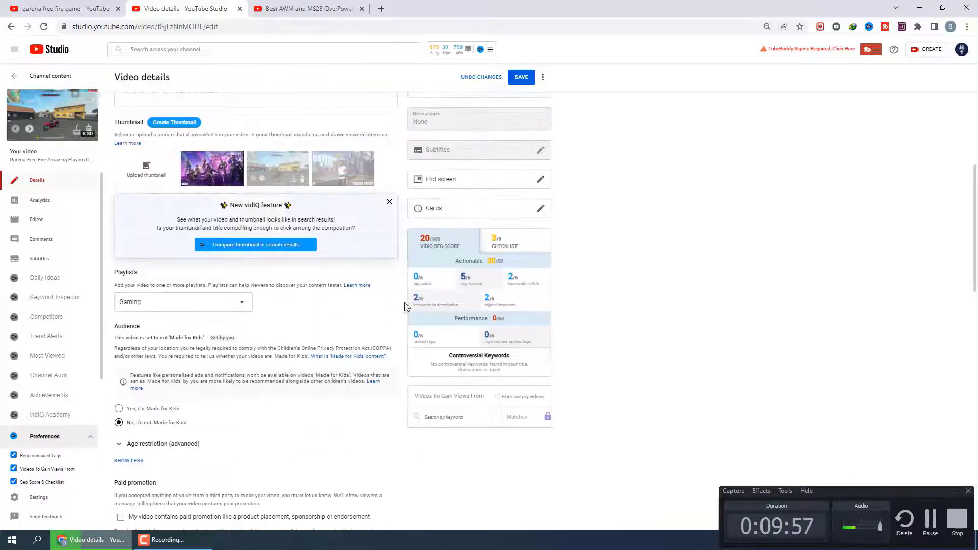
pyautogui.doubleClick(427, 244)
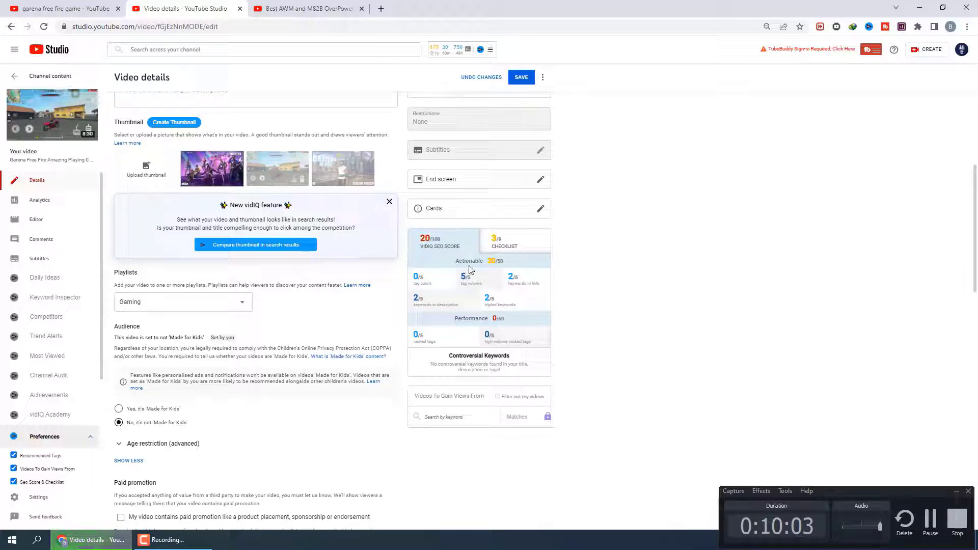
pyautogui.scroll(3, 301, 239)
pyautogui.scroll(-9, 286, 236)
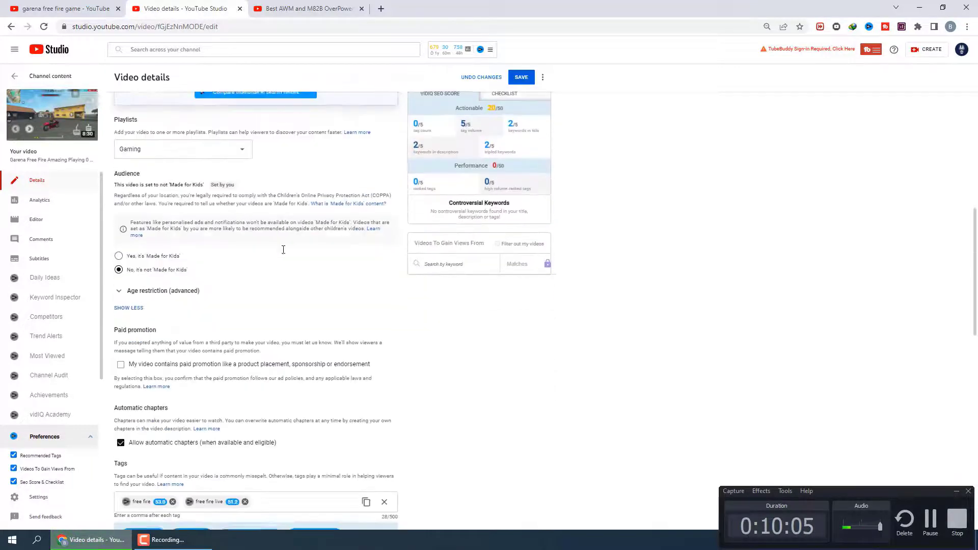
# - Browse the YouTube results for "garena free fire game" and open "Garena Free Fire (2020) - Gameplay HD" in a new tab
pyautogui.click(282, 352)
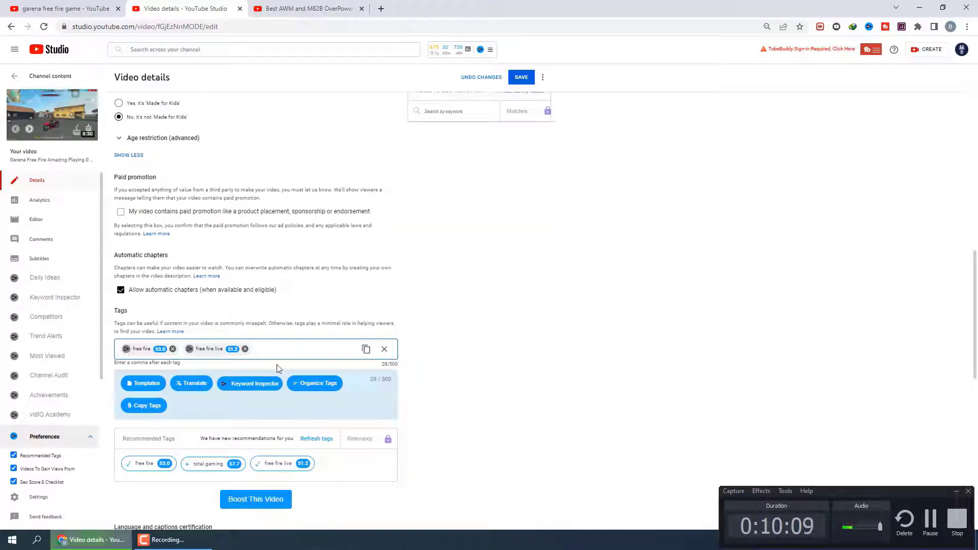
pyautogui.click(61, 5)
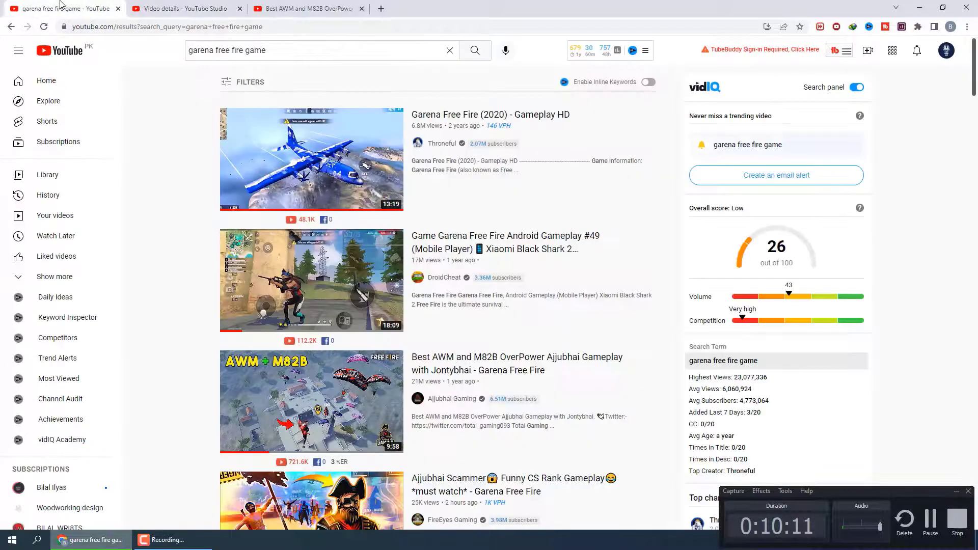
pyautogui.moveTo(240, 133)
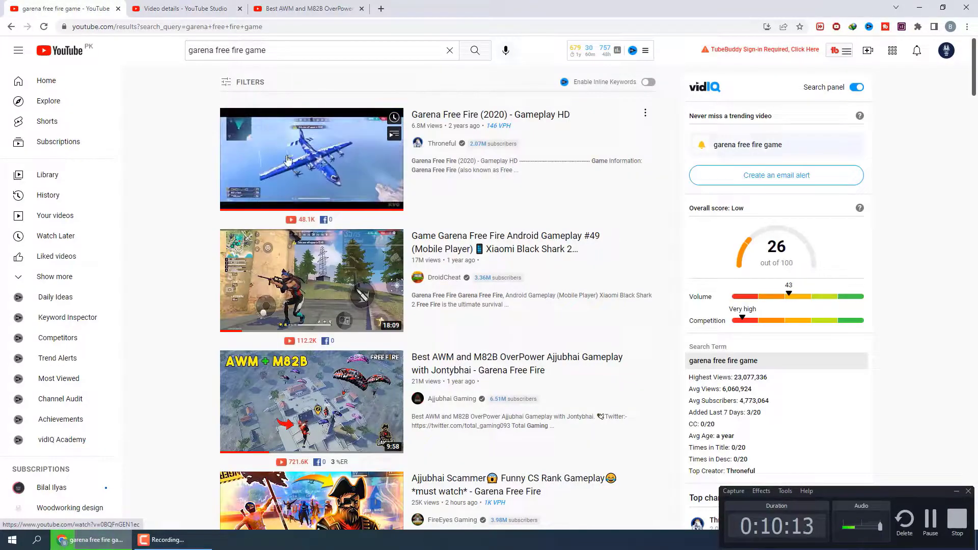
pyautogui.scroll(-3, 274, 254)
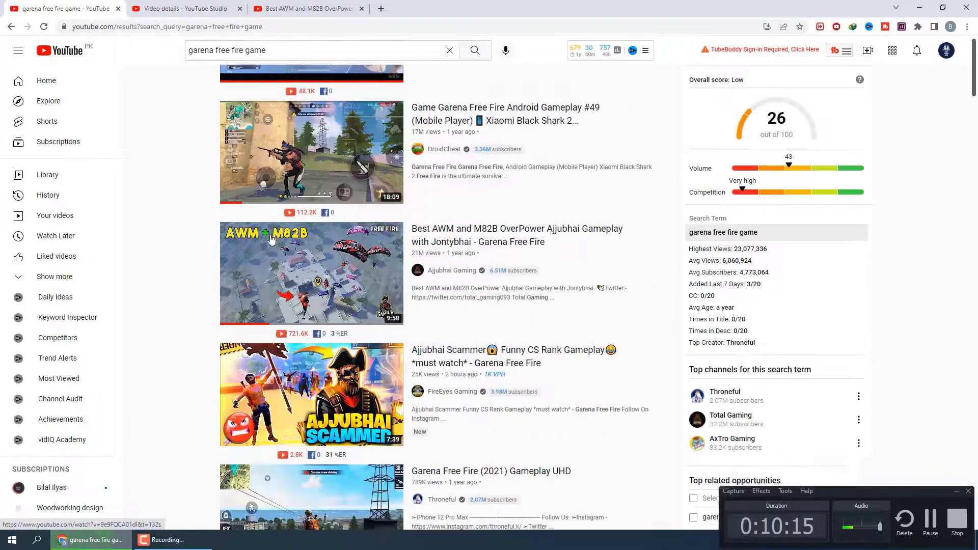
pyautogui.scroll(-5, 273, 255)
pyautogui.scroll(7, 281, 296)
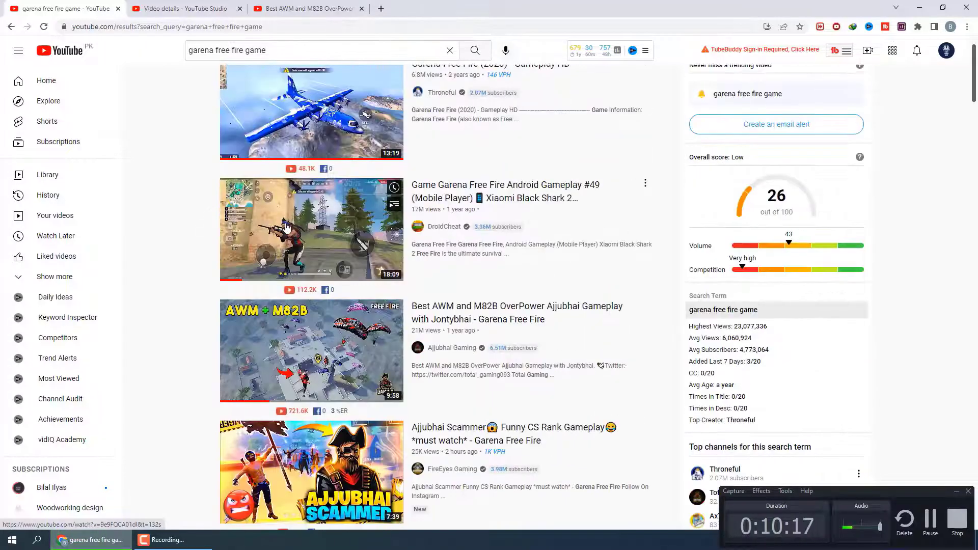
pyautogui.scroll(-2, 288, 339)
pyautogui.scroll(-9, 288, 338)
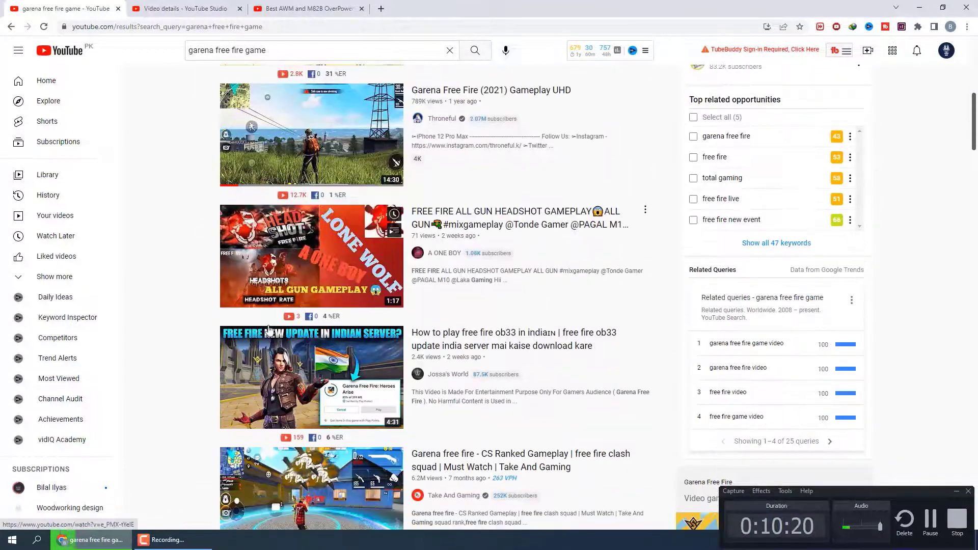
pyautogui.scroll(-6, 284, 385)
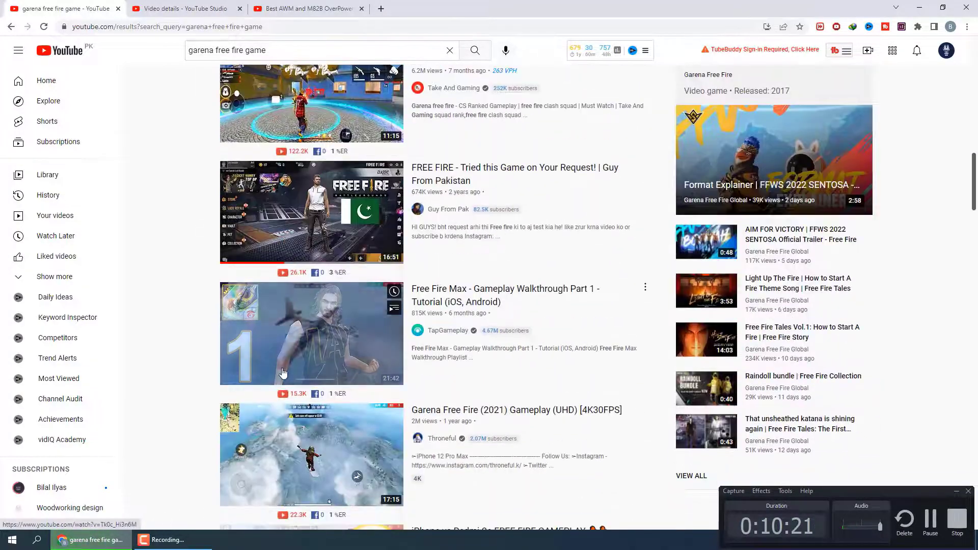
pyautogui.scroll(9, 267, 396)
pyautogui.scroll(9, 267, 396)
pyautogui.rightClick(255, 163)
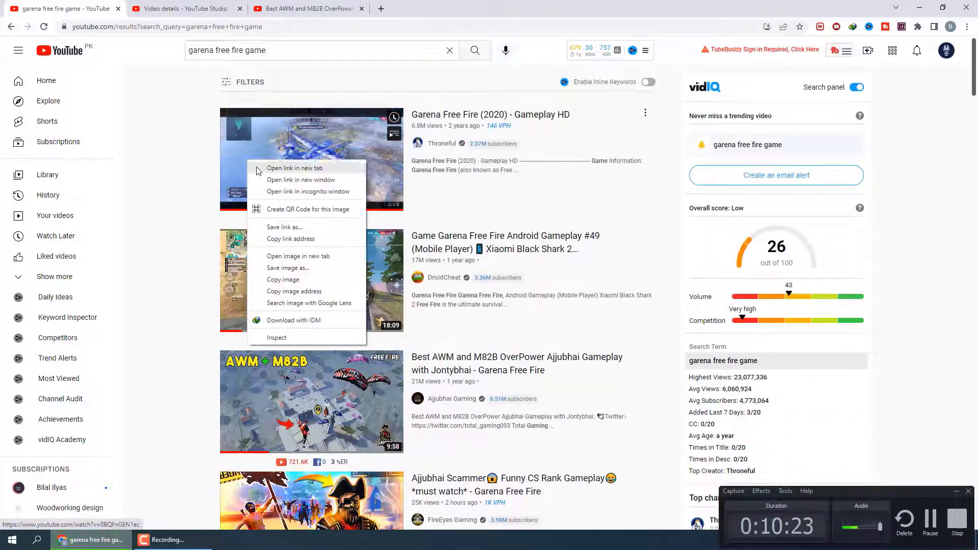
pyautogui.click(258, 169)
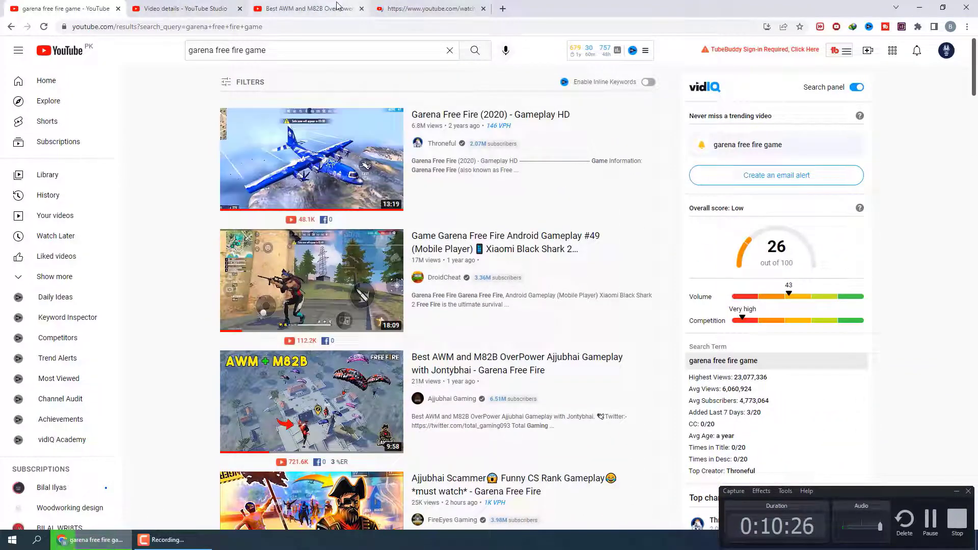
# - Copy the video tag "garena free fire" from the vidIQ tag list of the Best AWM and M82B gameplay video
pyautogui.click(321, 8)
pyautogui.click(367, 220)
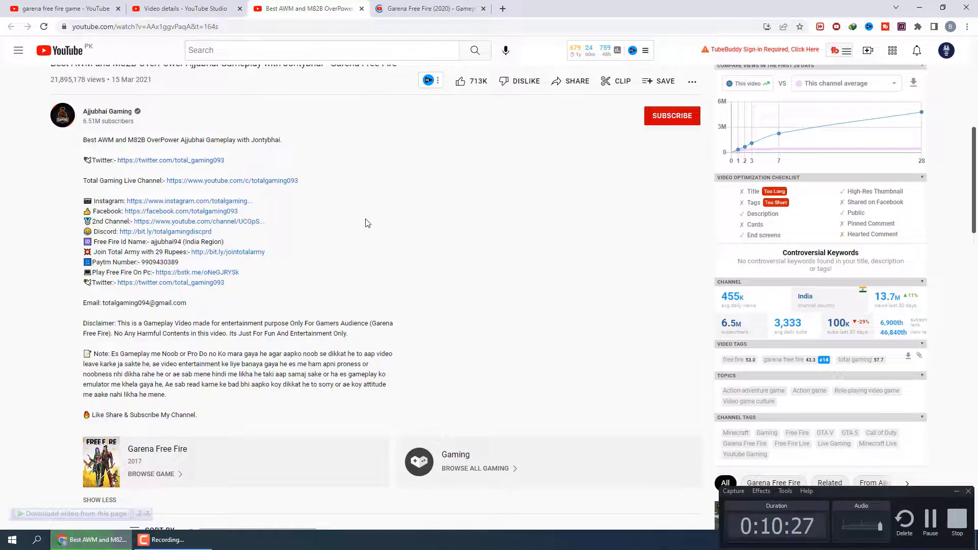
pyautogui.scroll(-3, 681, 326)
pyautogui.moveTo(823, 212)
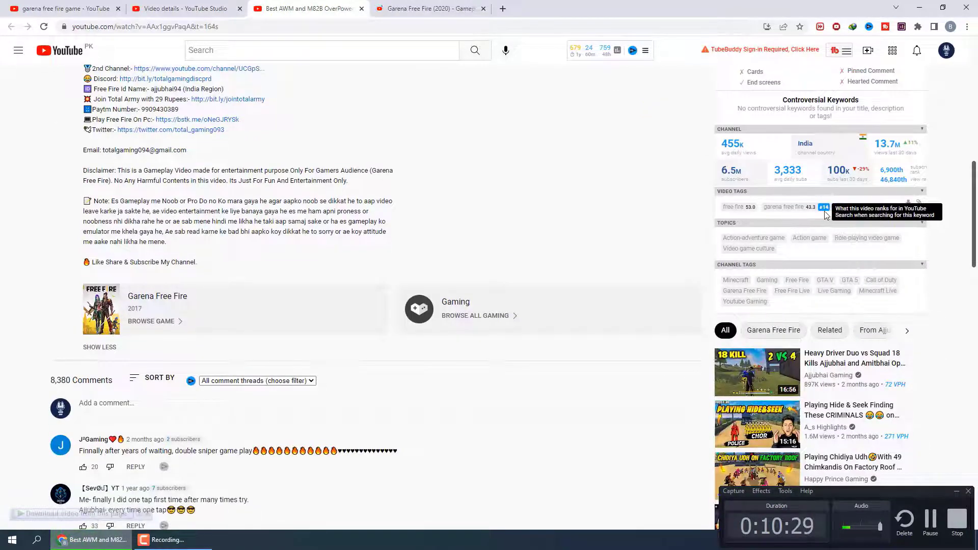
pyautogui.tripleClick(800, 213)
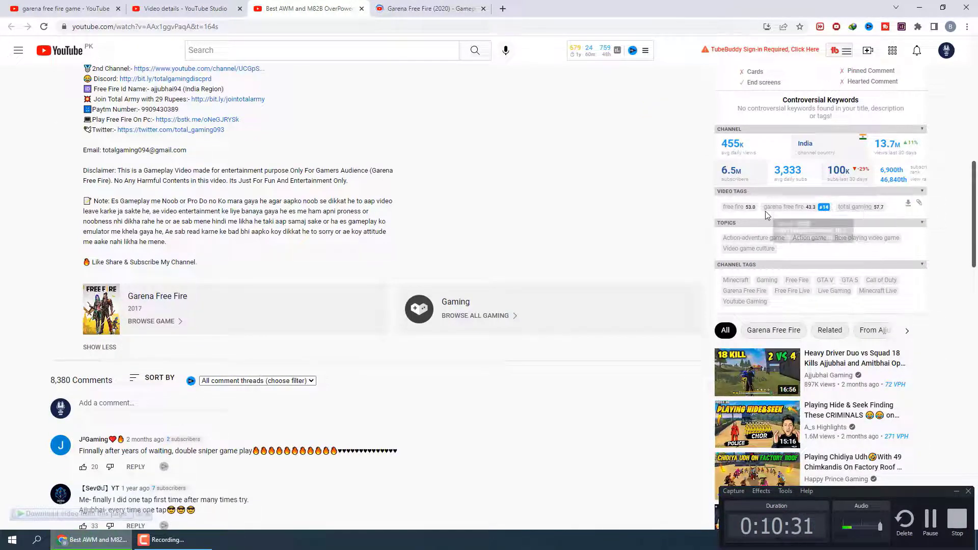
pyautogui.rightClick(800, 213)
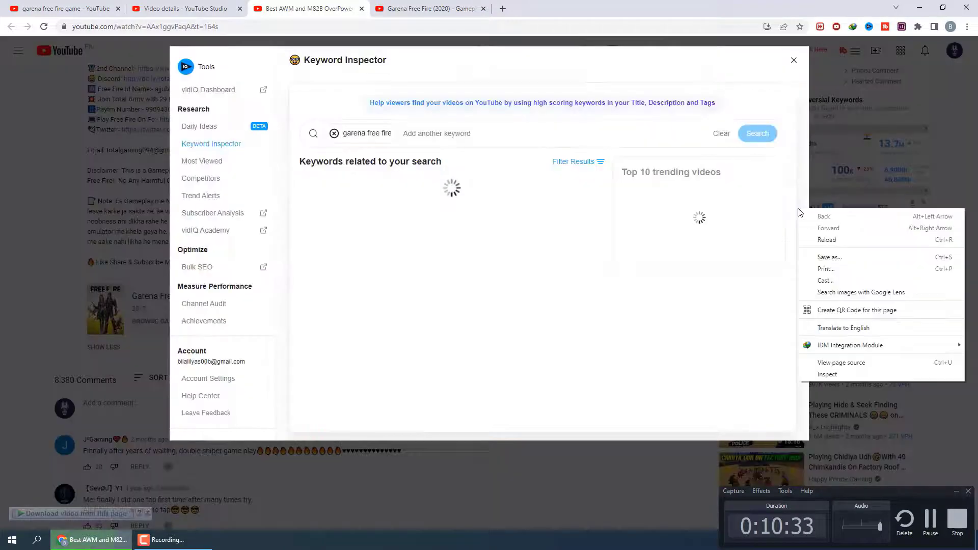
pyautogui.click(793, 61)
pyautogui.moveTo(769, 214)
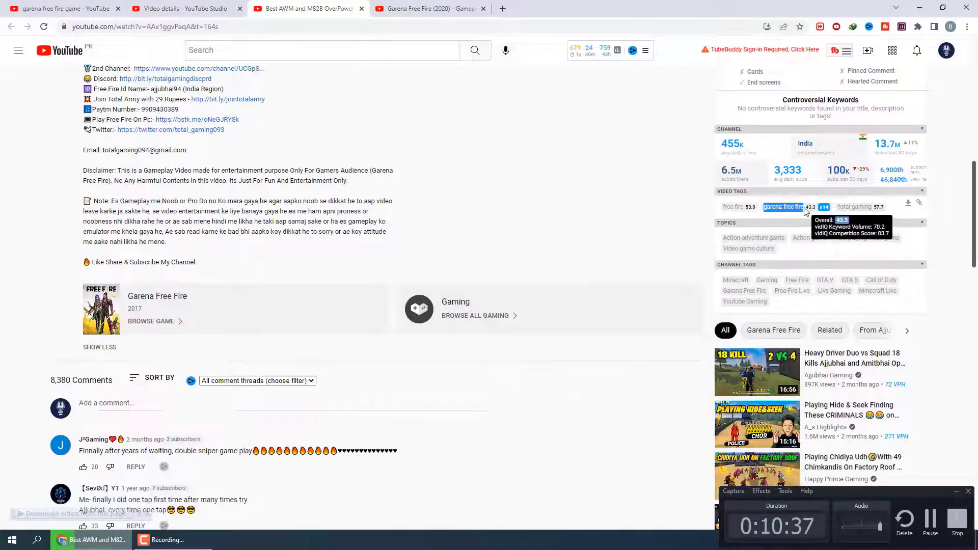
# - Add the copied tag "garena free fire" to the video's tags in YouTube Studio and check the vidIQ SEO score
pyautogui.click(173, 9)
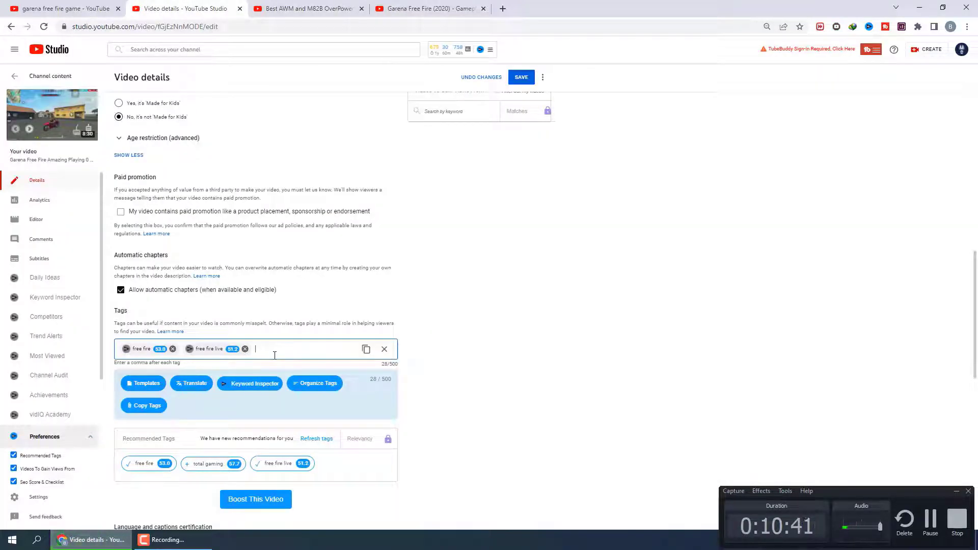
pyautogui.hotkey('ctrl', 'v')
pyautogui.scroll(4, 275, 305)
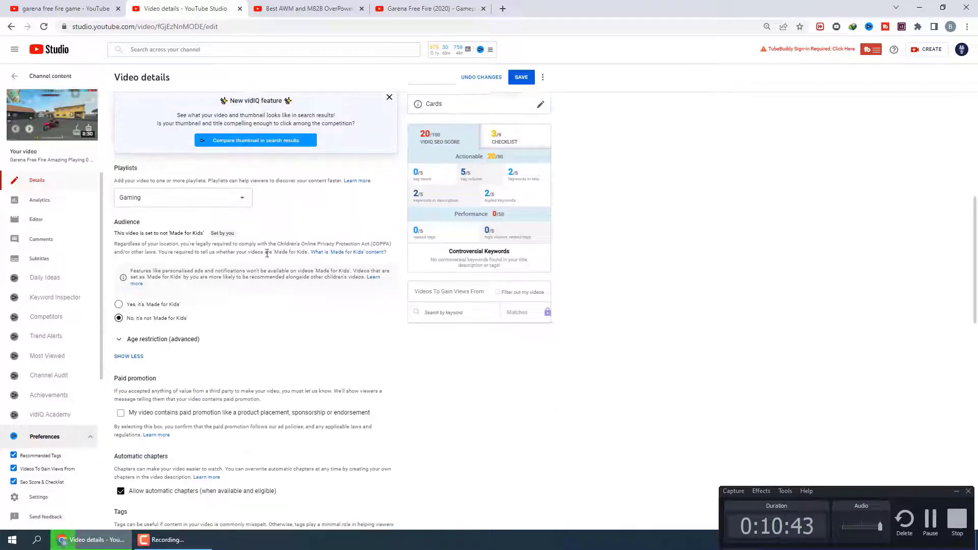
pyautogui.scroll(1, 392, 215)
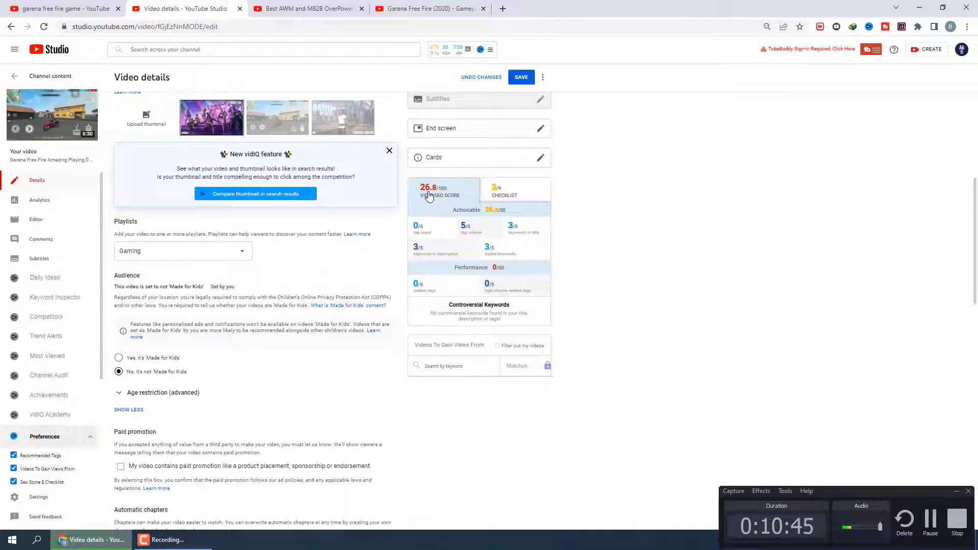
pyautogui.scroll(-6, 368, 238)
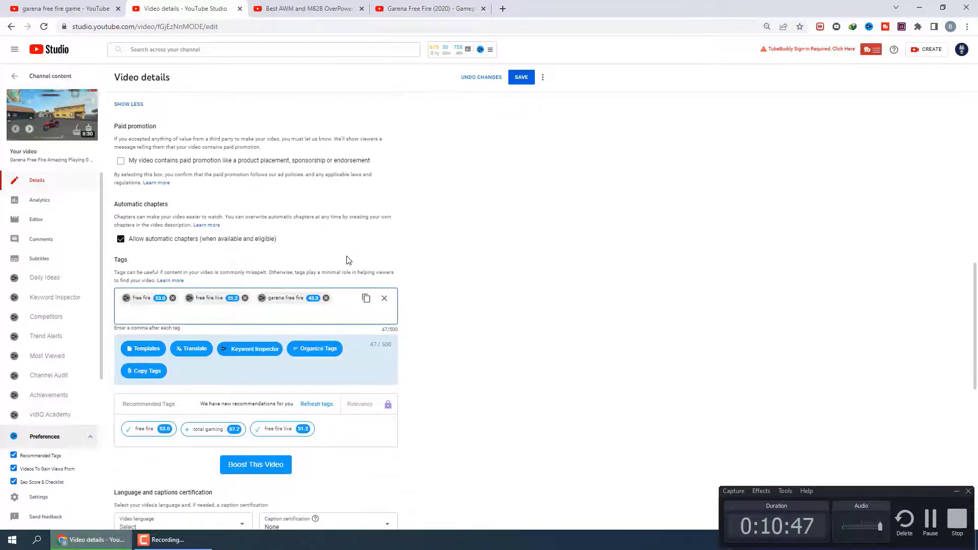
# - Close the Best AWM and M82B video, inspect the vidIQ tags of "Garena Free Fire (2020) - Gameplay HD", and close it too
pyautogui.click(315, 6)
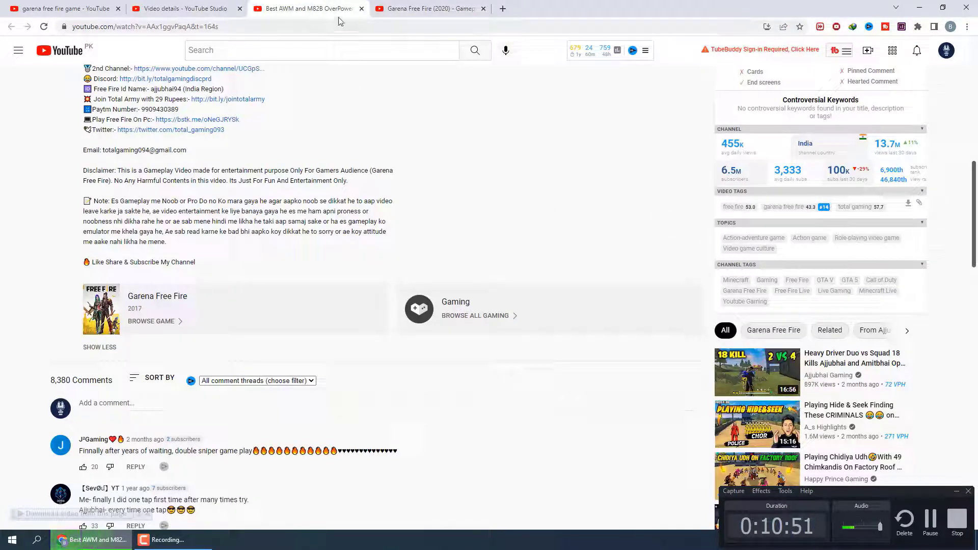
pyautogui.click(362, 8)
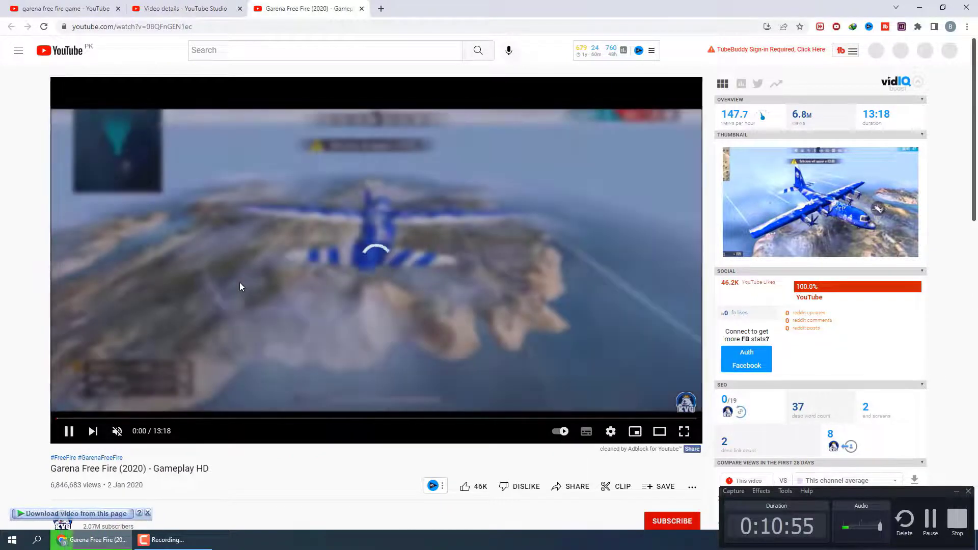
pyautogui.scroll(-9, 242, 285)
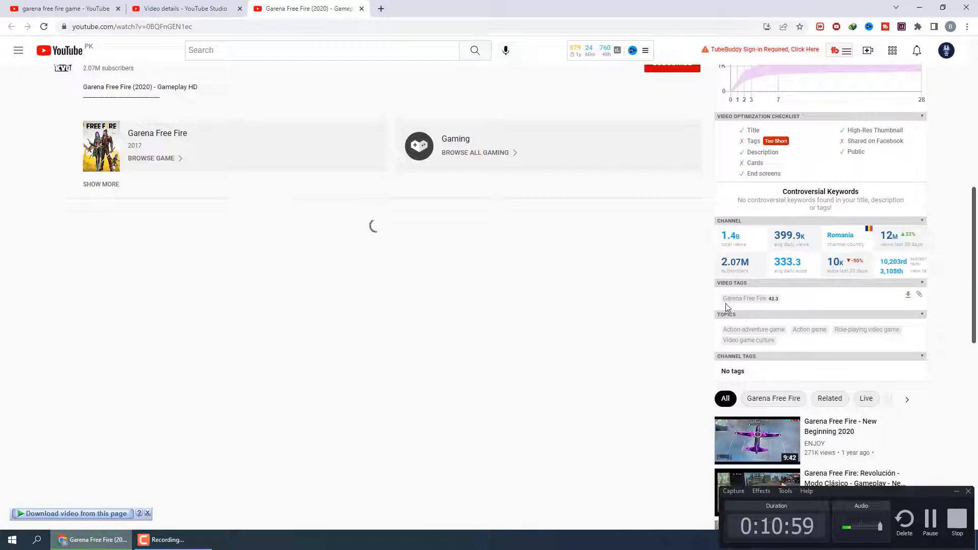
pyautogui.scroll(7, 348, 210)
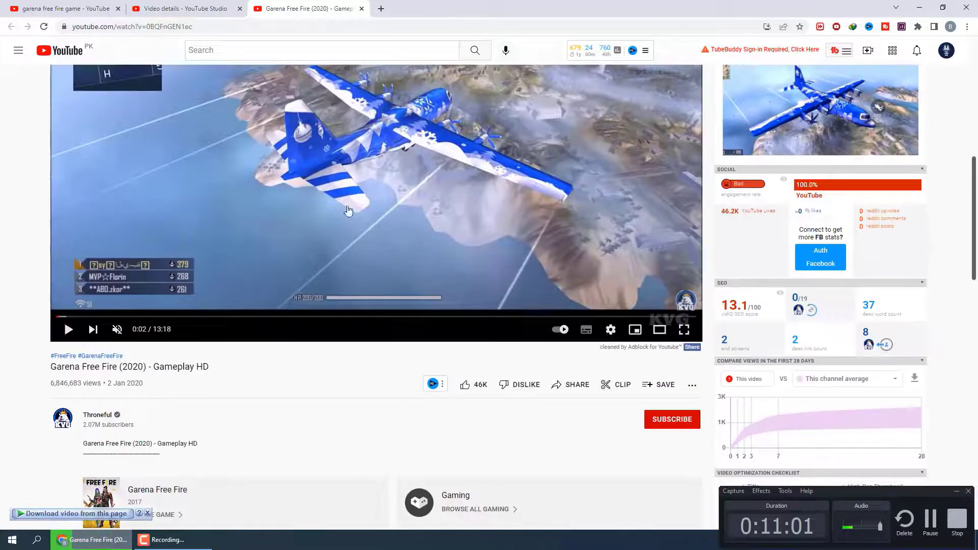
pyautogui.scroll(2, 348, 209)
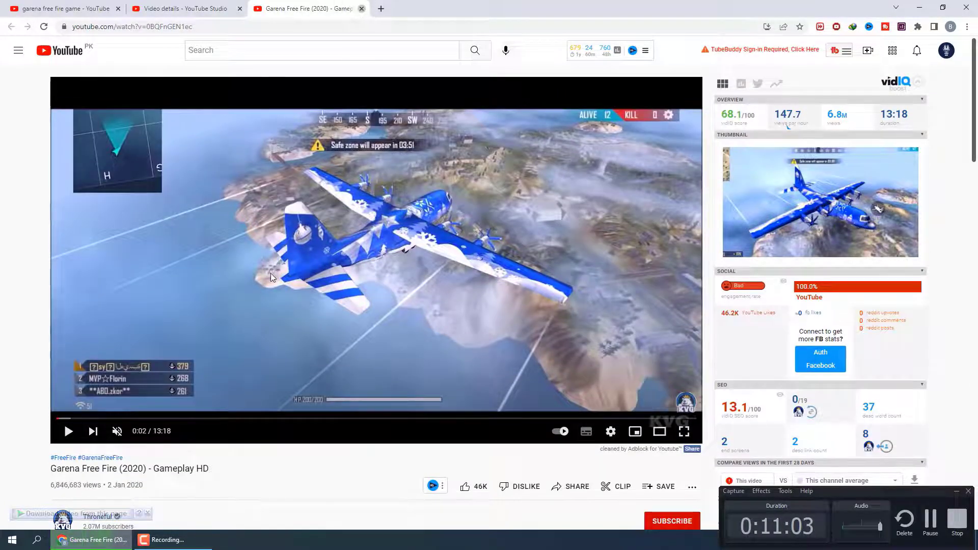
pyautogui.hotkey('ctrl', 'w')
# - Reopen the Best AWM and M82B OverPower gameplay video from the YouTube search results in a new tab
pyautogui.click(67, 9)
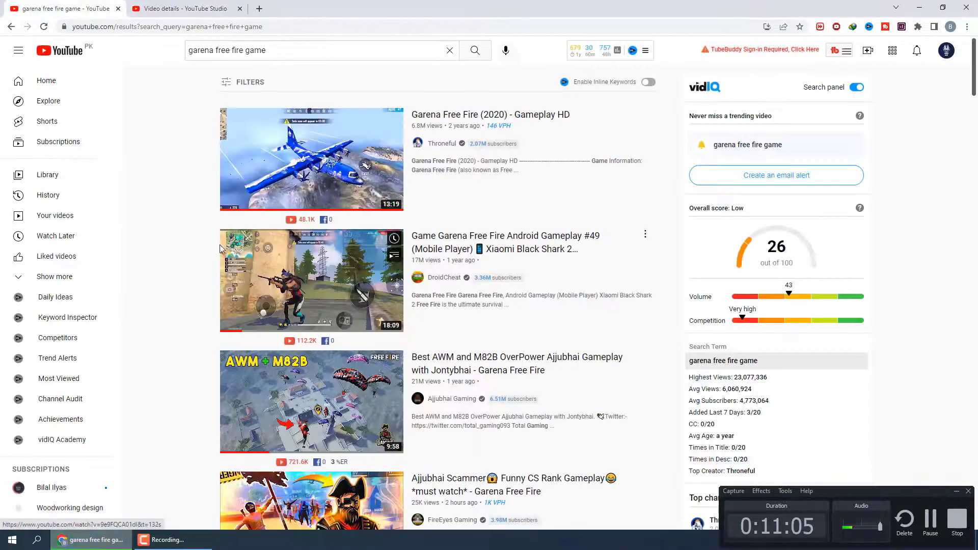
pyautogui.scroll(-4, 261, 240)
pyautogui.middleClick(262, 240)
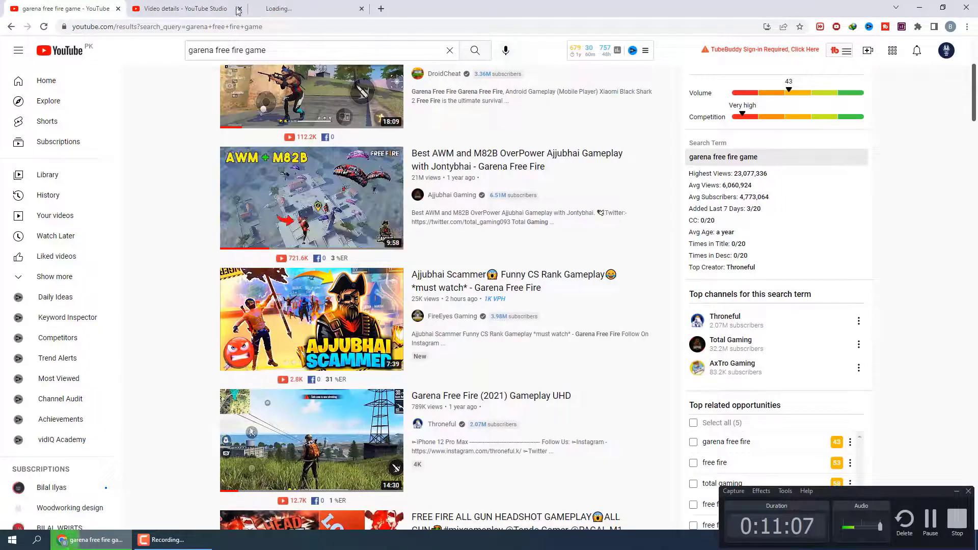
pyautogui.click(281, 3)
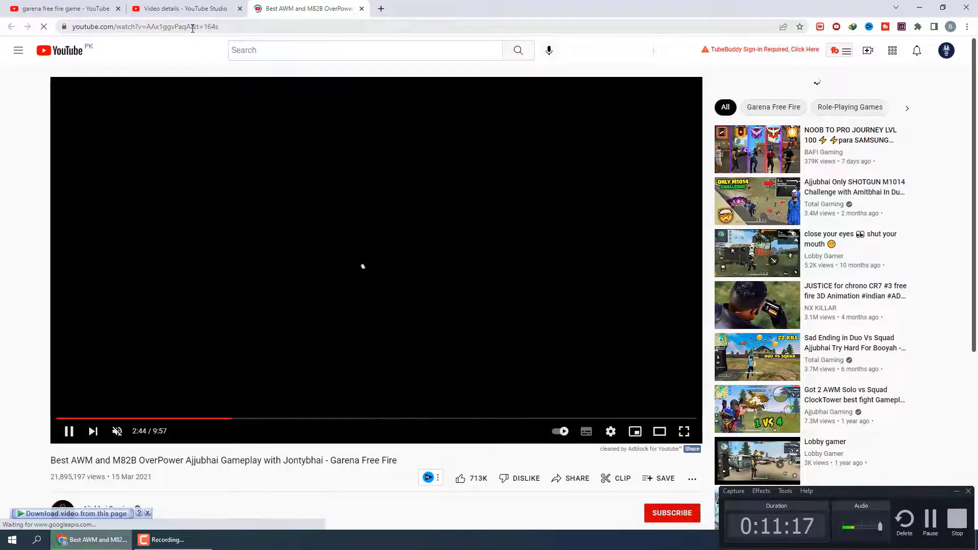
# - Open "Garena Free Fire (2021) Gameplay UHD" from the YouTube search results in another new tab
pyautogui.click(66, 9)
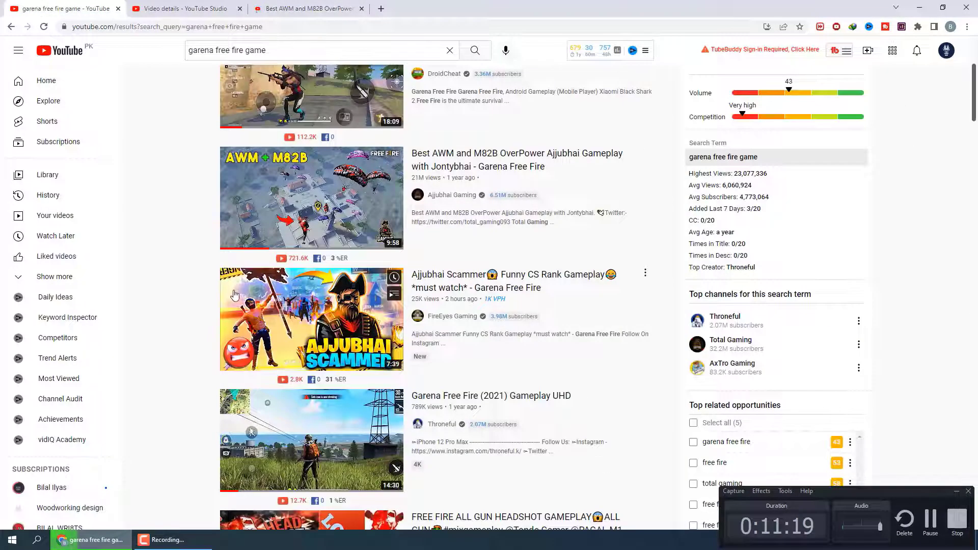
pyautogui.scroll(-2, 235, 295)
pyautogui.rightClick(265, 333)
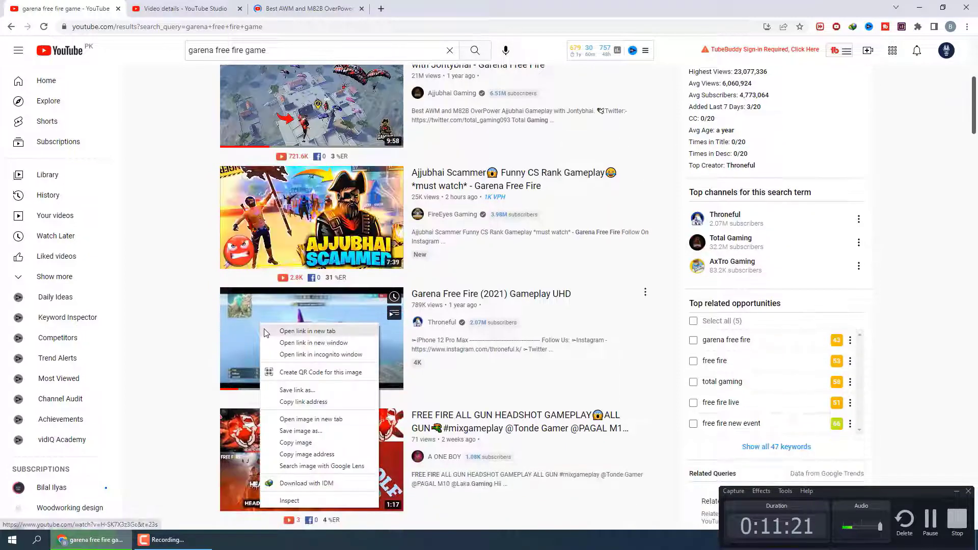
pyautogui.click(307, 331)
# - Check the vidIQ checklist, video tags and channel tags of the Best AWM and M82B video, closing its tab when done
pyautogui.click(280, 4)
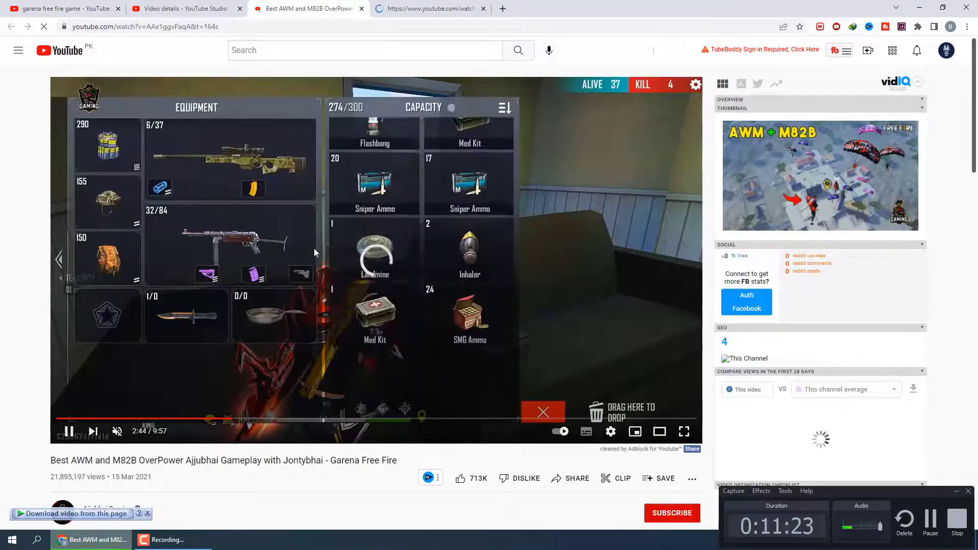
pyautogui.scroll(-6, 313, 248)
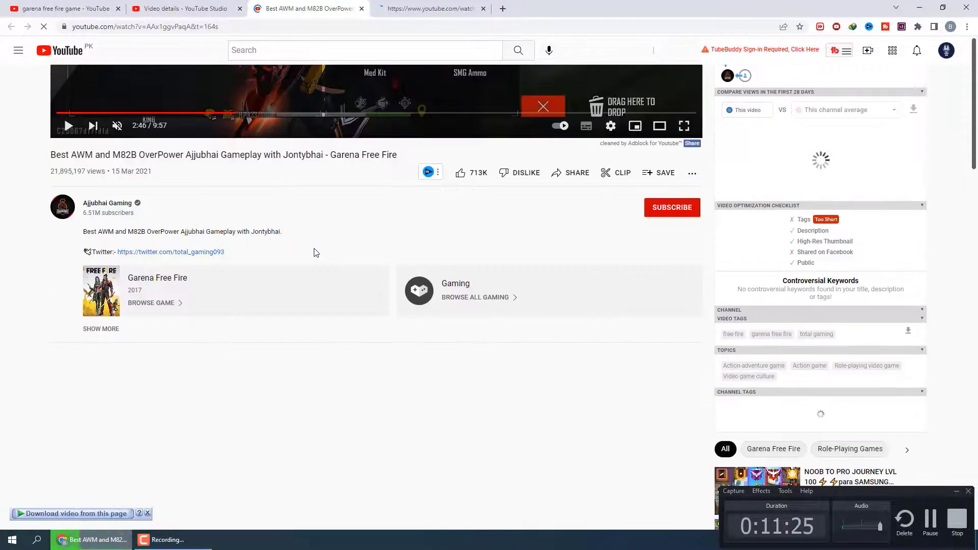
pyautogui.scroll(3, 314, 248)
pyautogui.scroll(-4, 314, 247)
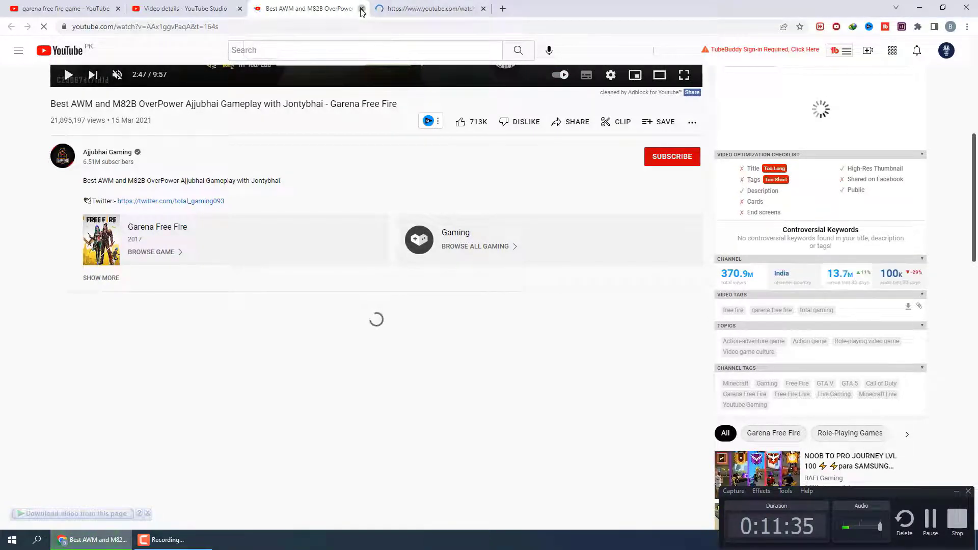
pyautogui.click(361, 9)
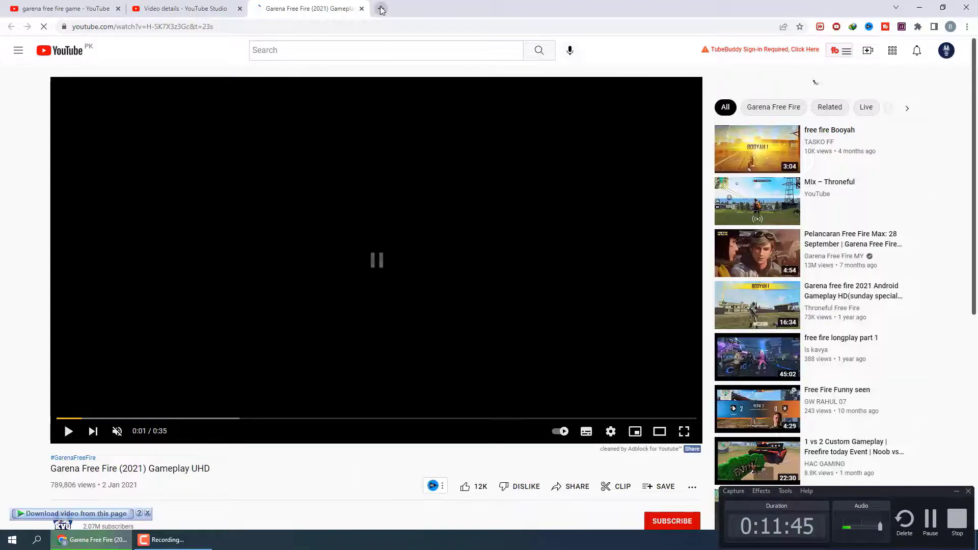
# - Search Google for "kwfinder" in a new tab
pyautogui.hotkey('ctrl', 't')
pyautogui.click(333, 26)
pyautogui.write('kw')
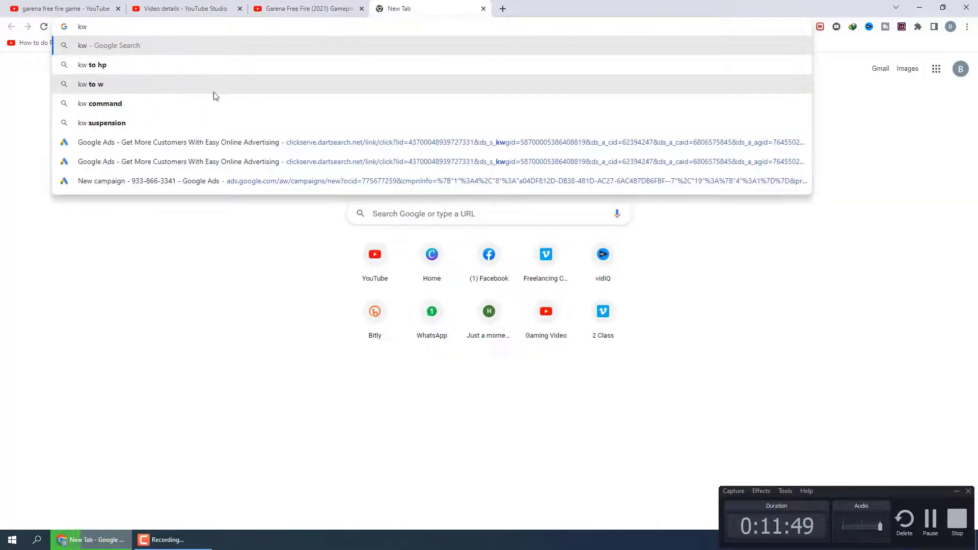
pyautogui.write(' fi')
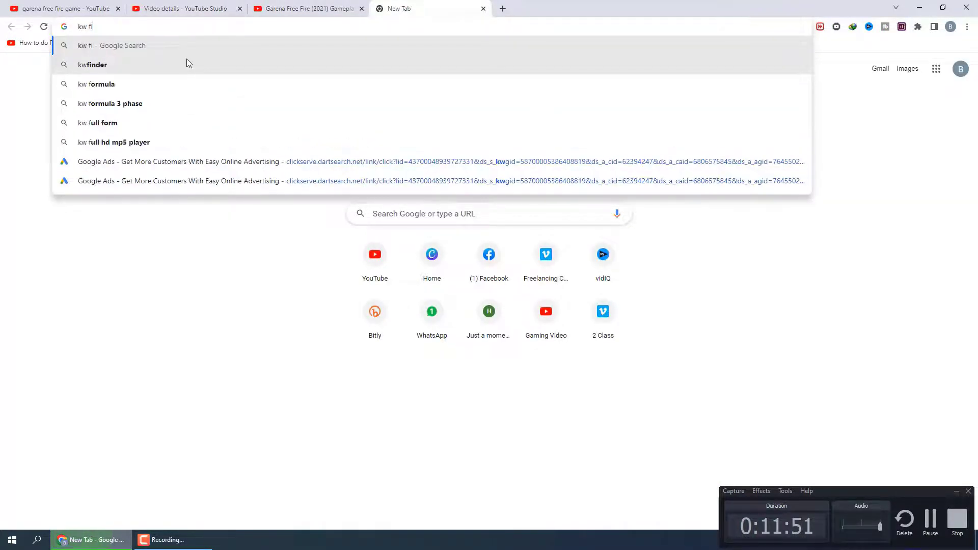
pyautogui.click(162, 65)
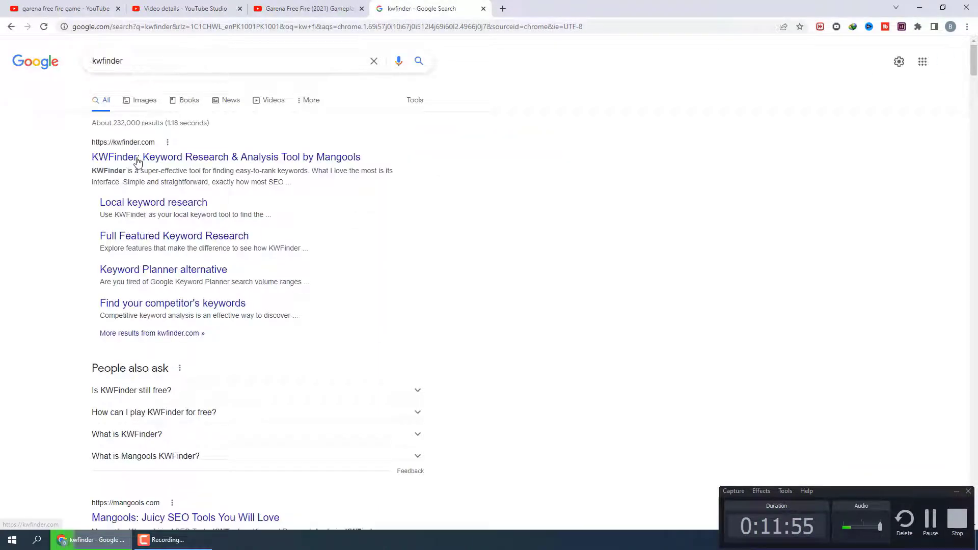
# - Open the KWFinder website from the search results and find keywords for "Garena free fire" with location Anywhere and language English
pyautogui.click(137, 162)
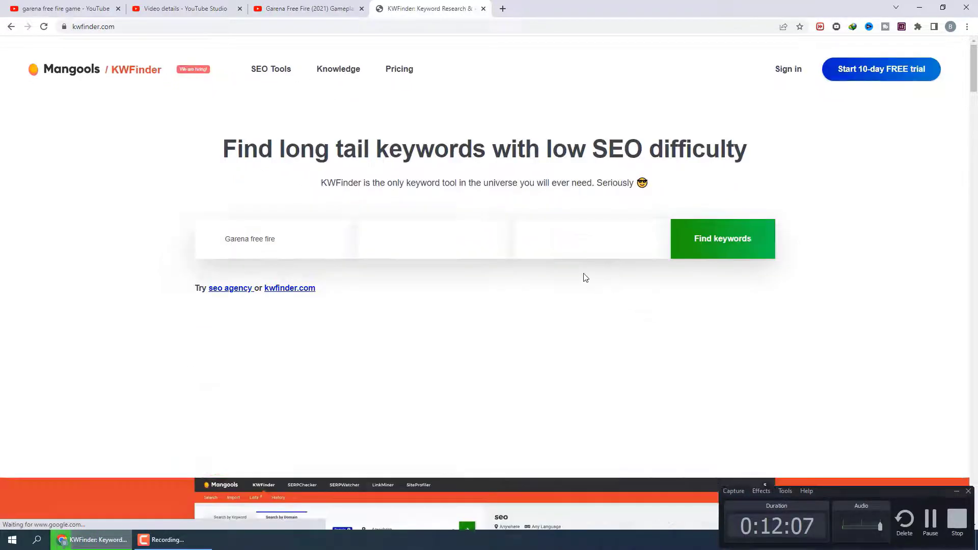
pyautogui.click(274, 265)
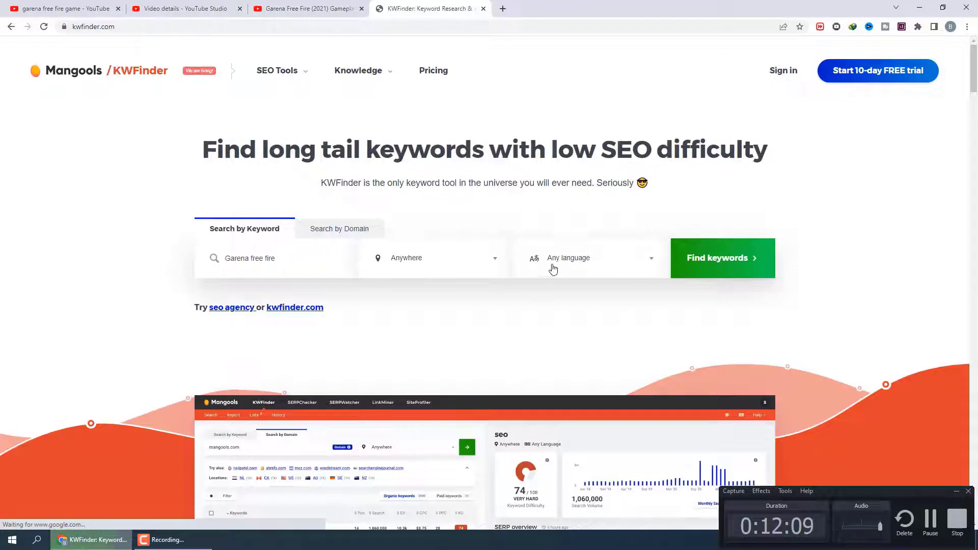
pyautogui.click(596, 265)
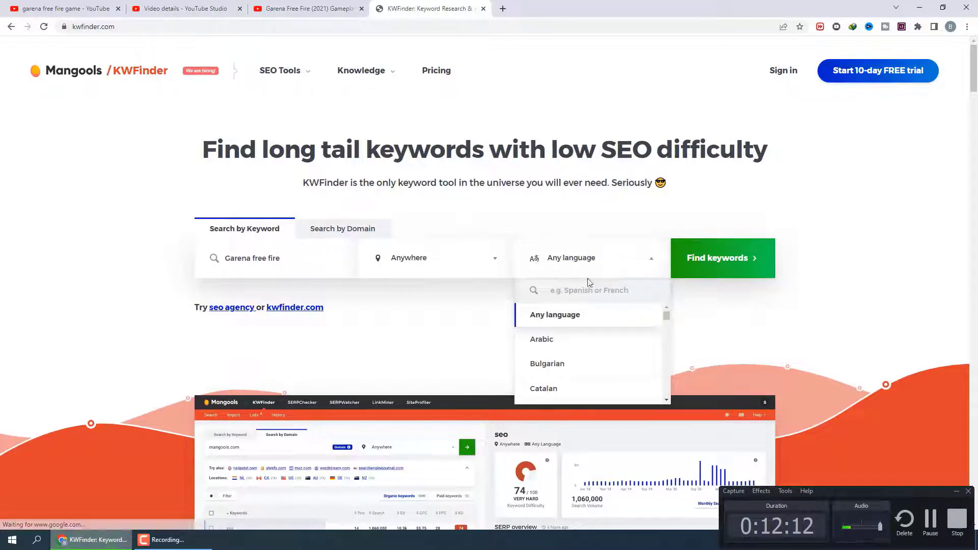
pyautogui.write('en')
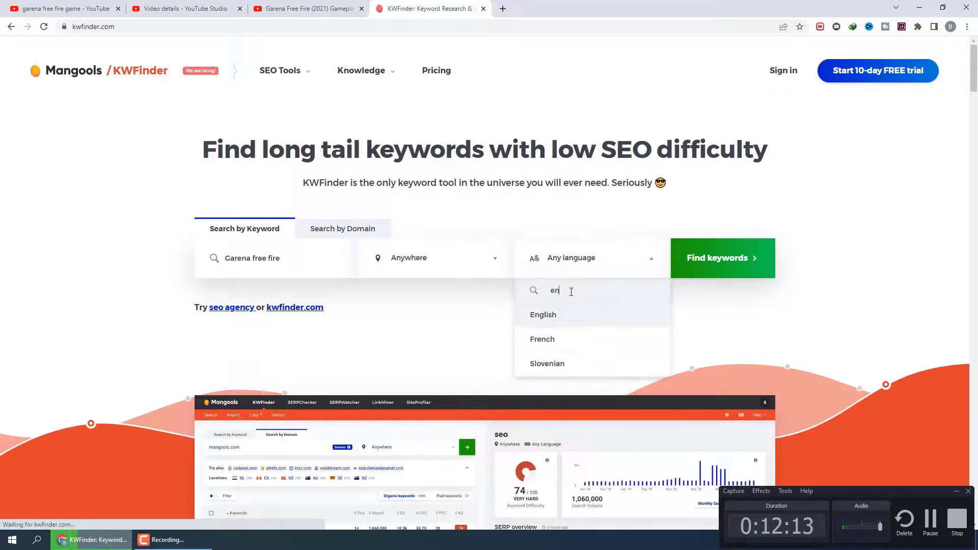
pyautogui.click(564, 317)
pyautogui.click(483, 267)
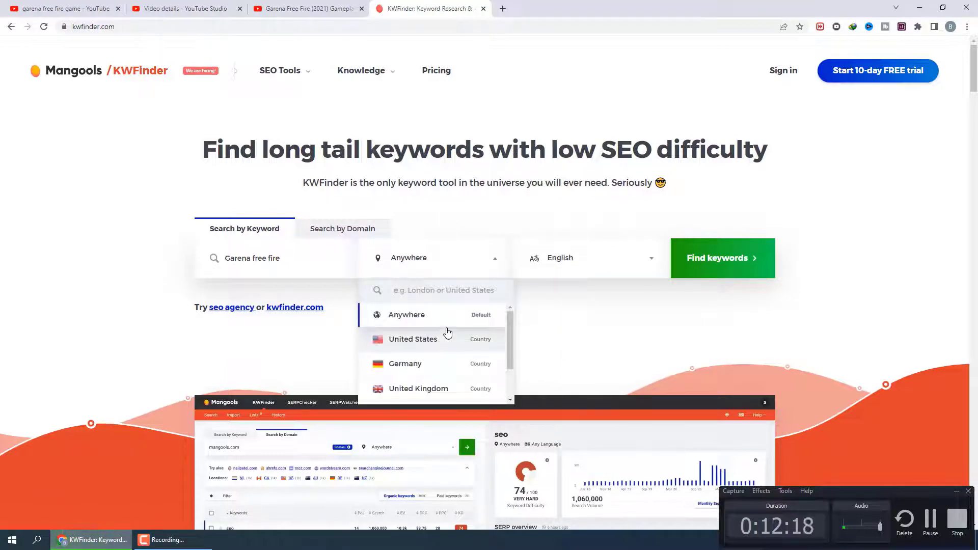
pyautogui.click(551, 360)
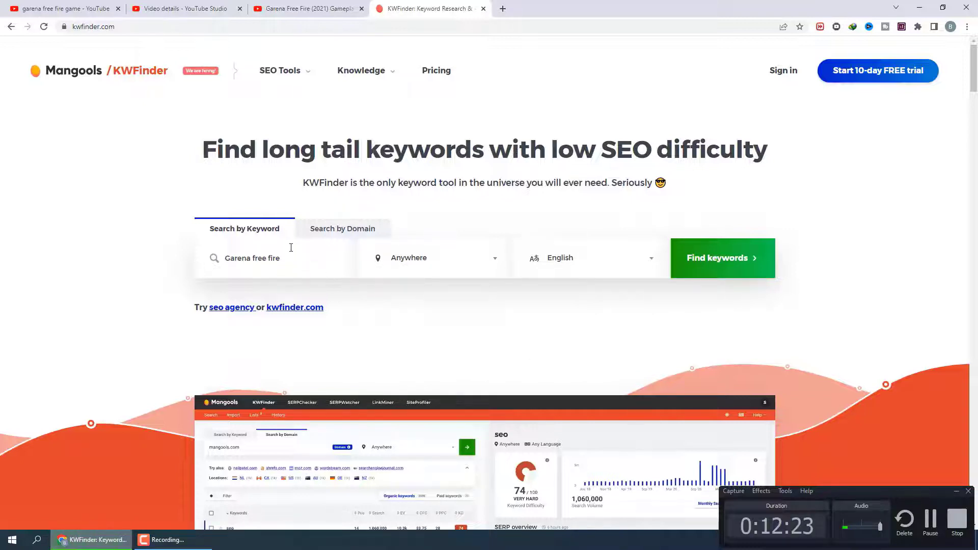
pyautogui.click(748, 258)
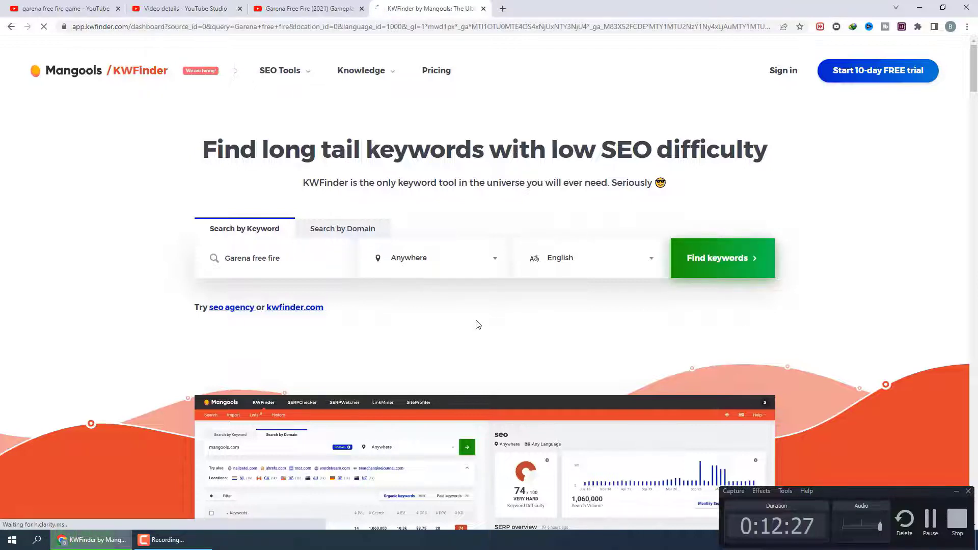
# - Check the vidIQ checklist, video tags and channel tags of the Garena Free Fire (2021) Gameplay UHD video and close its tab
pyautogui.click(312, 7)
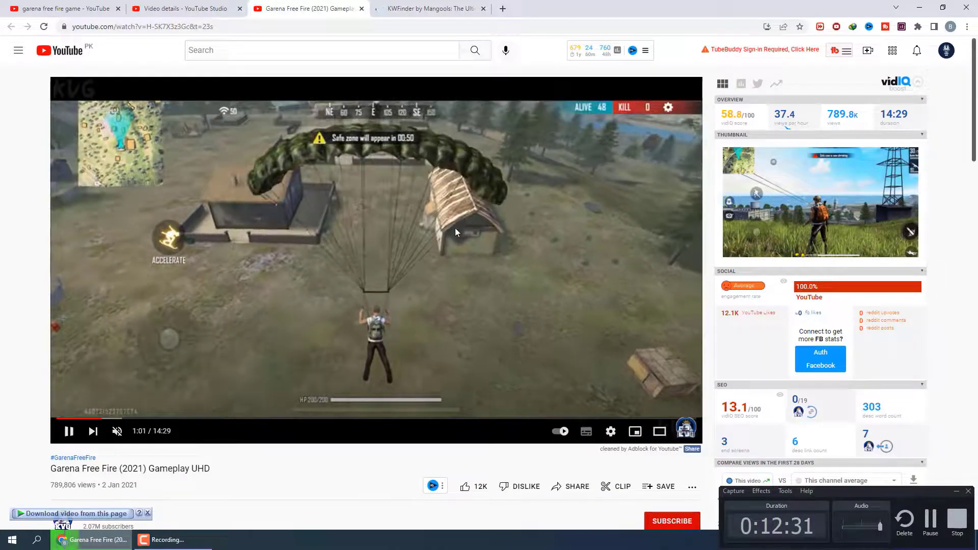
pyautogui.scroll(-9, 454, 227)
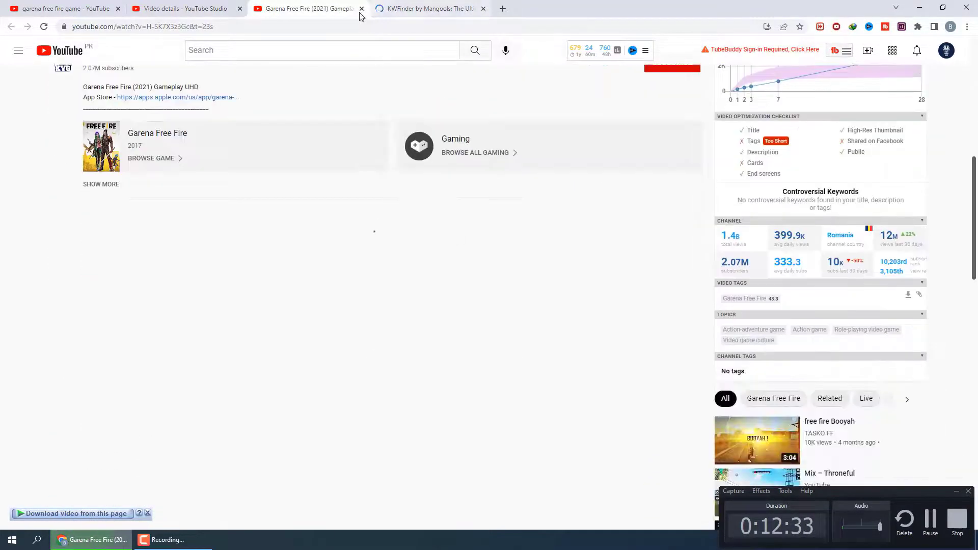
pyautogui.click(361, 8)
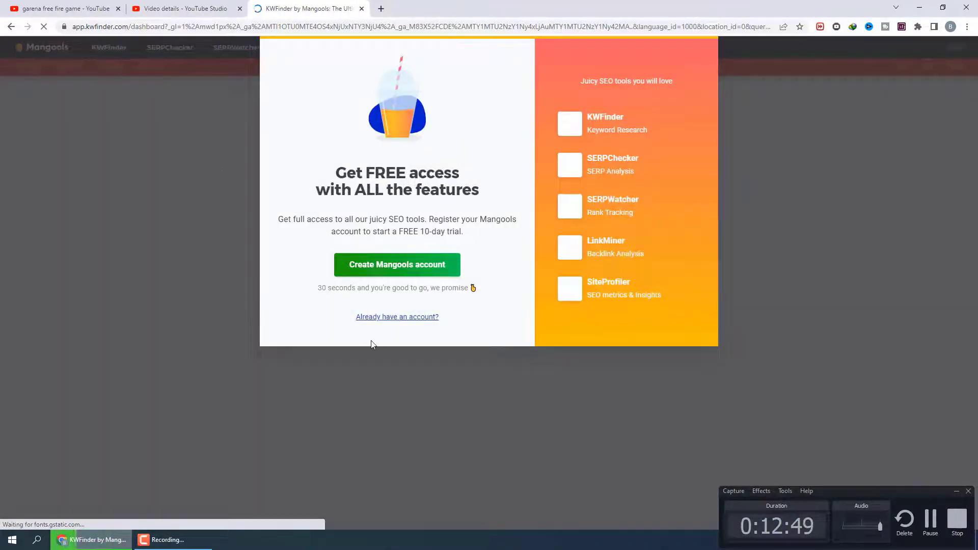
# - Switch from Mangools account creation to the existing-account login and sign in with the saved e-mail and password
pyautogui.click(394, 273)
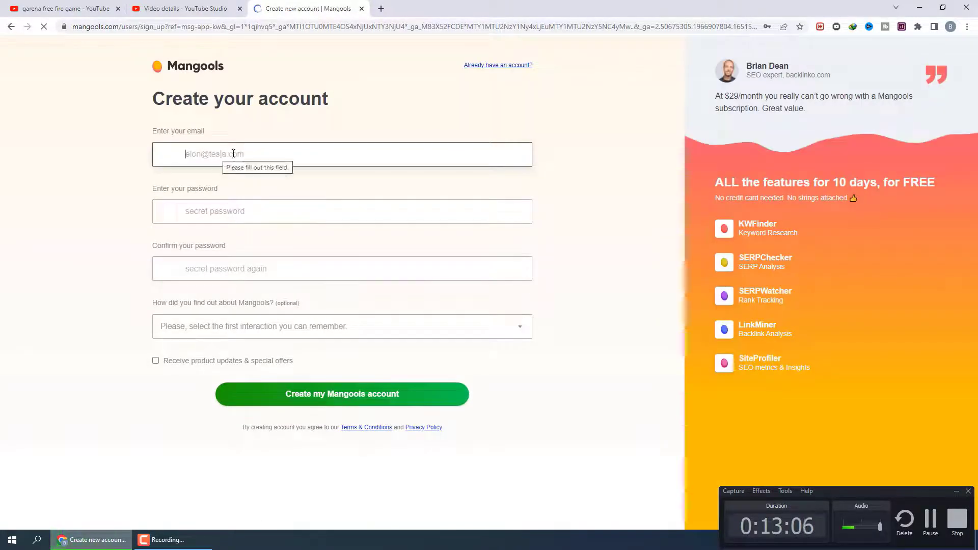
pyautogui.click(220, 154)
pyautogui.press('Down')
pyautogui.press('Return')
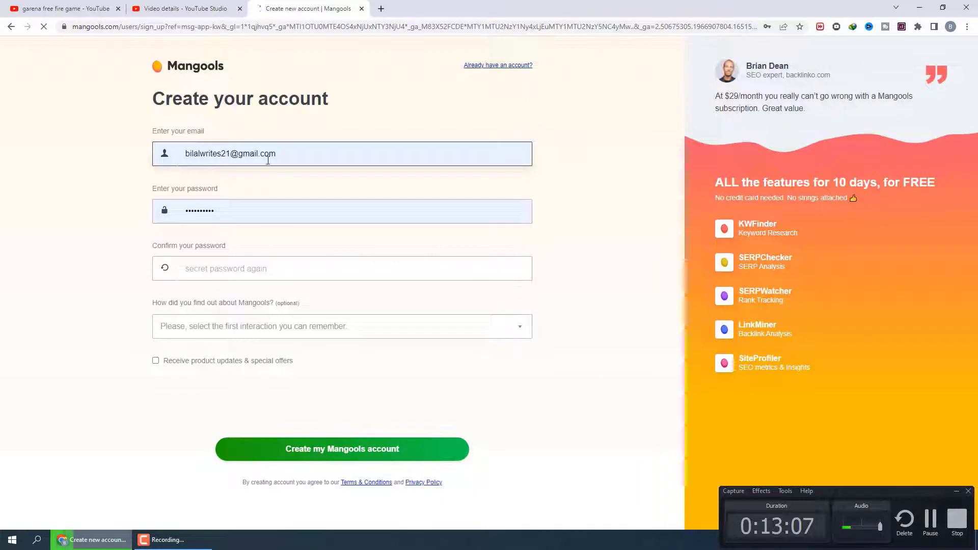
pyautogui.click(499, 67)
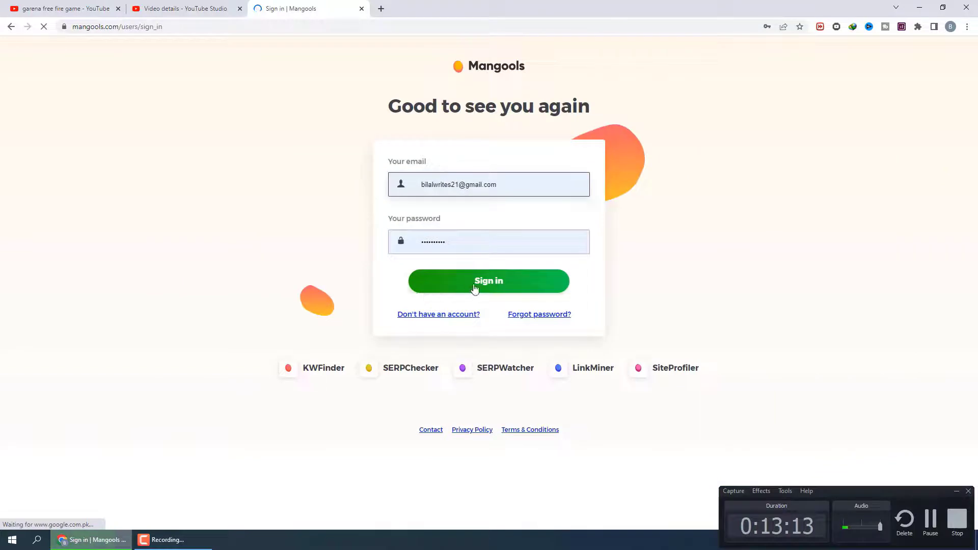
pyautogui.click(475, 288)
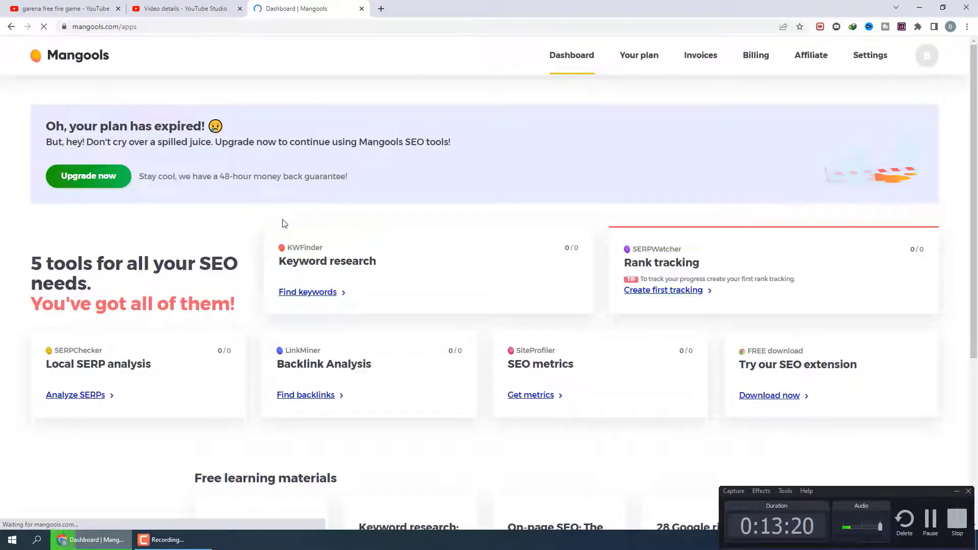
# - Open KWFinder from the Mangools dashboard, look up "garena free fire" in English, and dismiss the upgrade offer
pyautogui.scroll(-6, 342, 260)
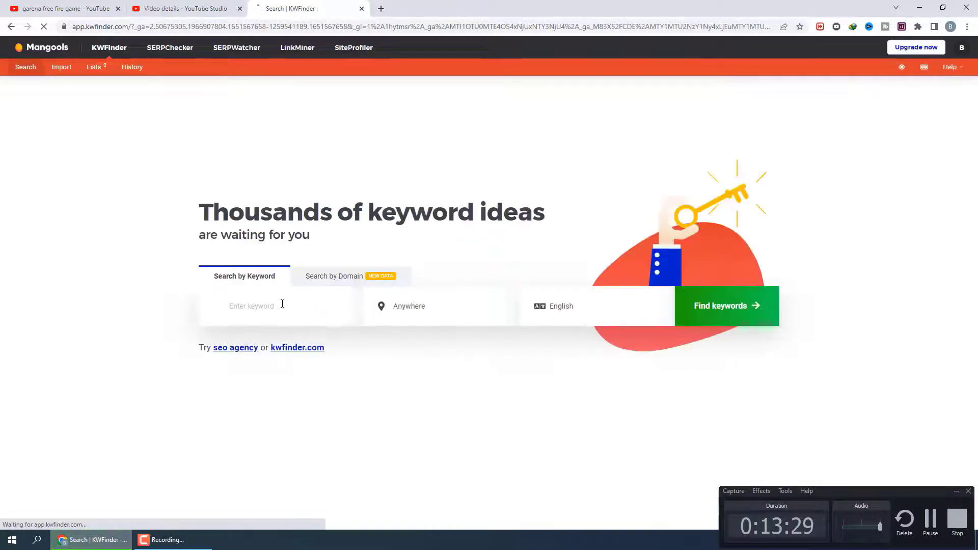
pyautogui.click(273, 307)
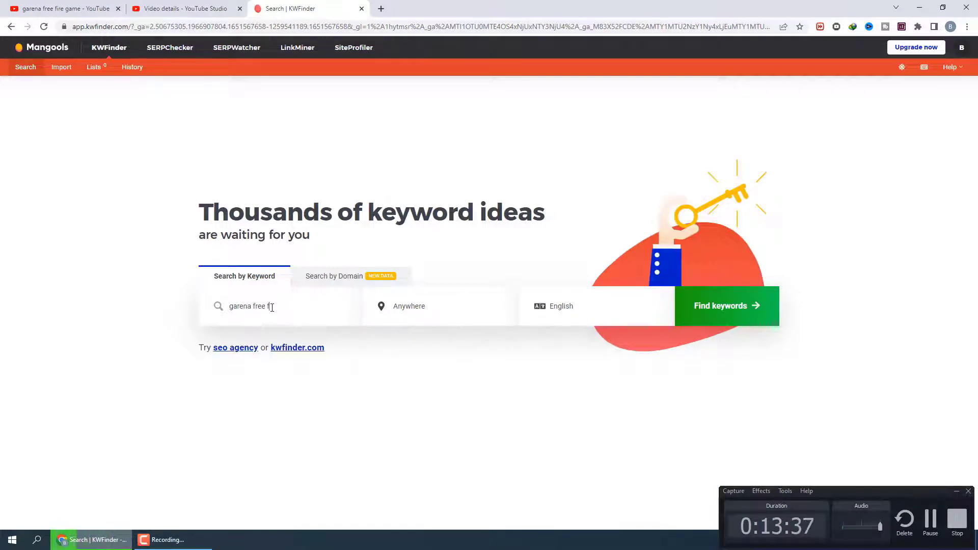
pyautogui.press('Return')
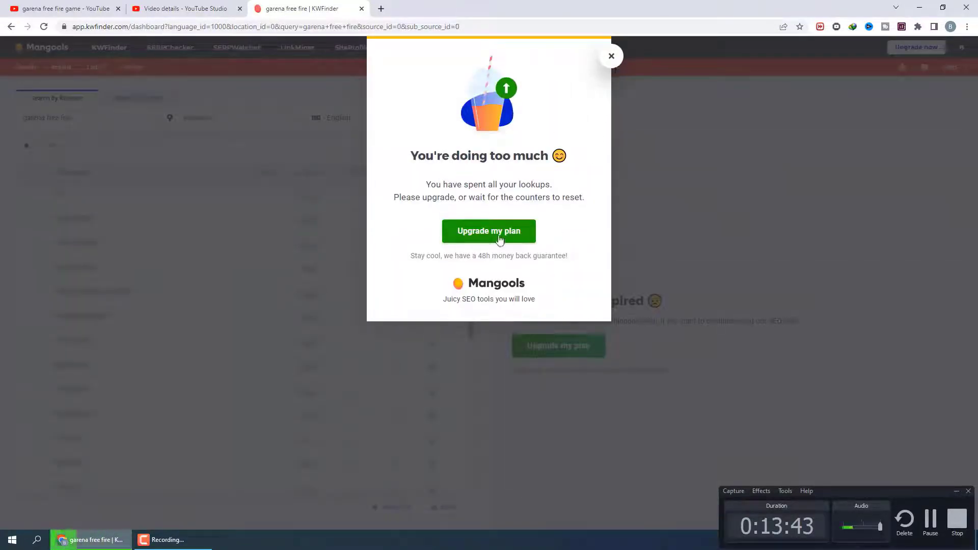
pyautogui.click(612, 56)
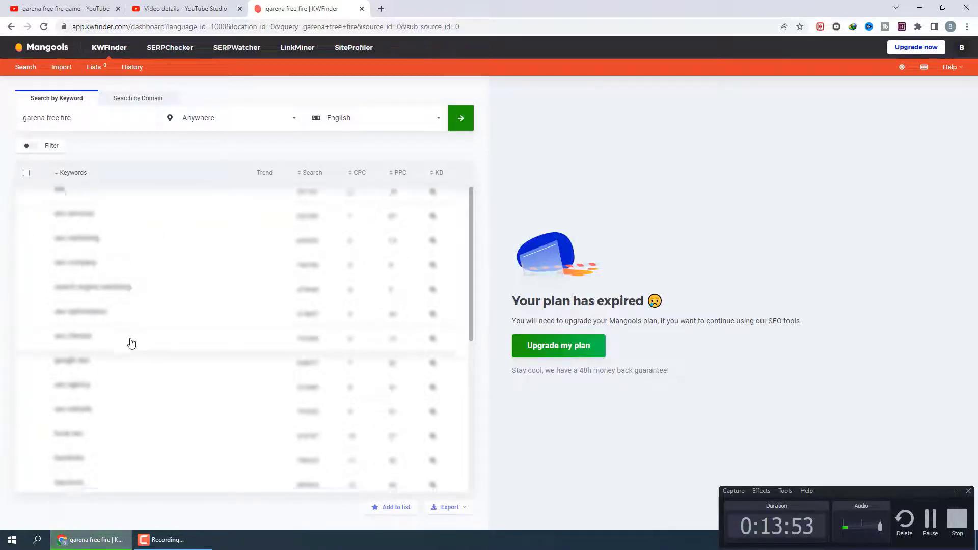
pyautogui.scroll(-3, 128, 342)
pyautogui.scroll(5, 122, 334)
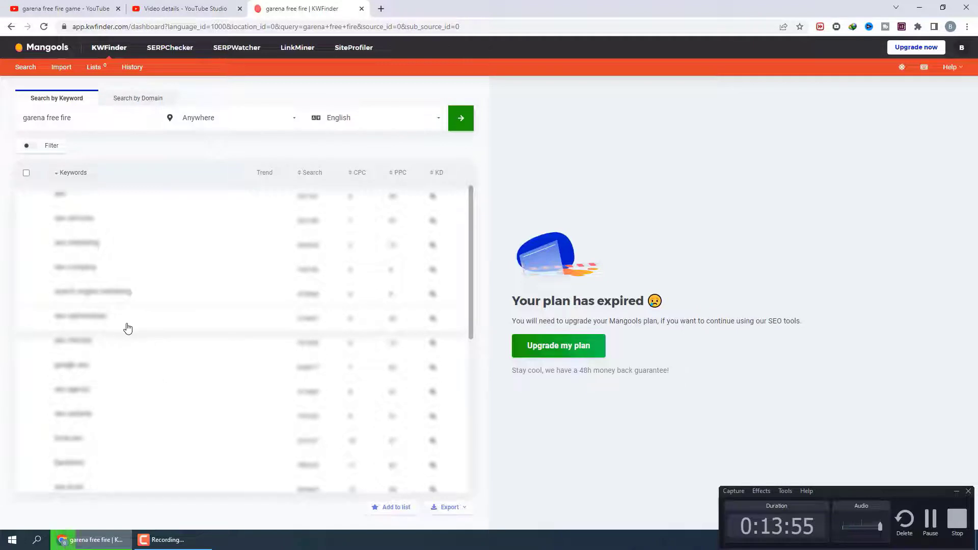
# - Replace the KWFinder tab with a new one, search Google for "ytseotools" and open the Ytseotools.com website
pyautogui.click(381, 9)
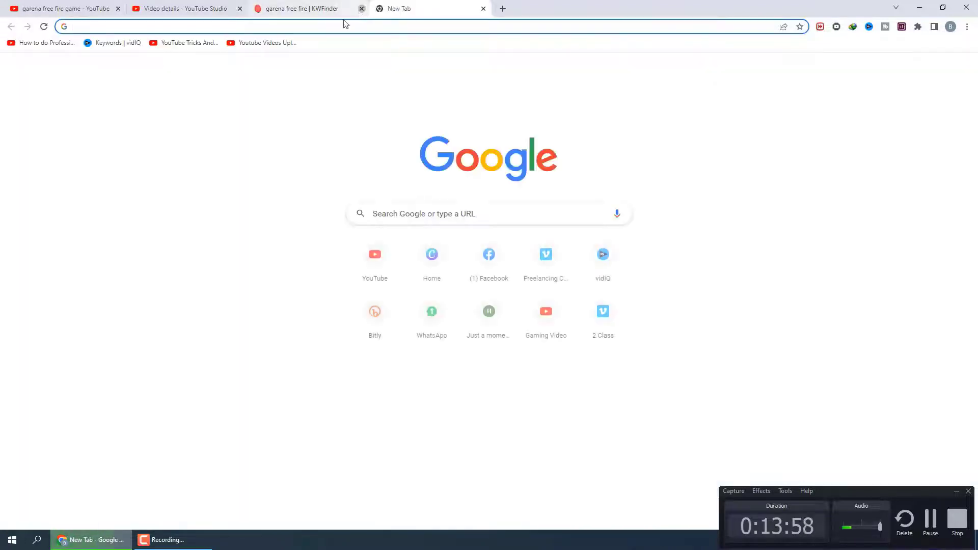
pyautogui.click(357, 9)
pyautogui.click(335, 26)
pyautogui.write('yt')
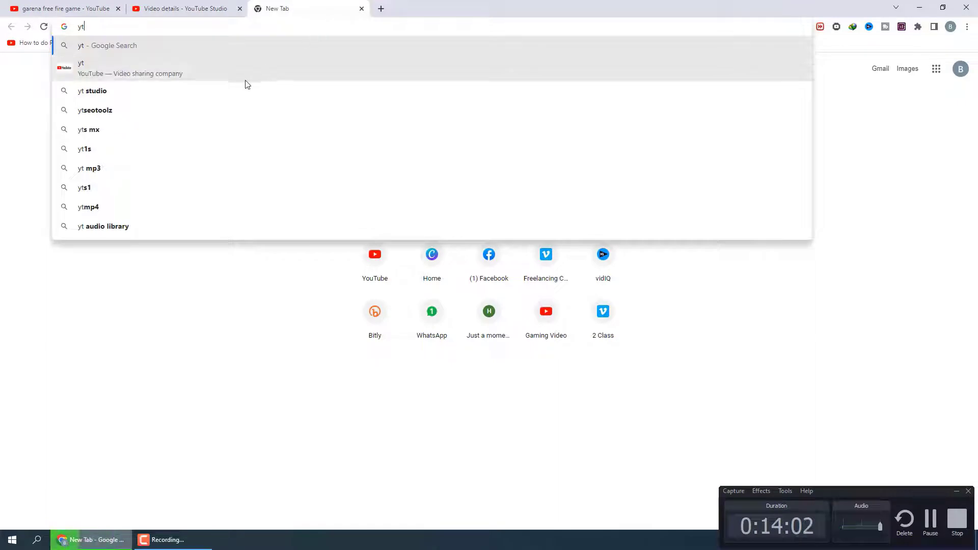
pyautogui.write('se')
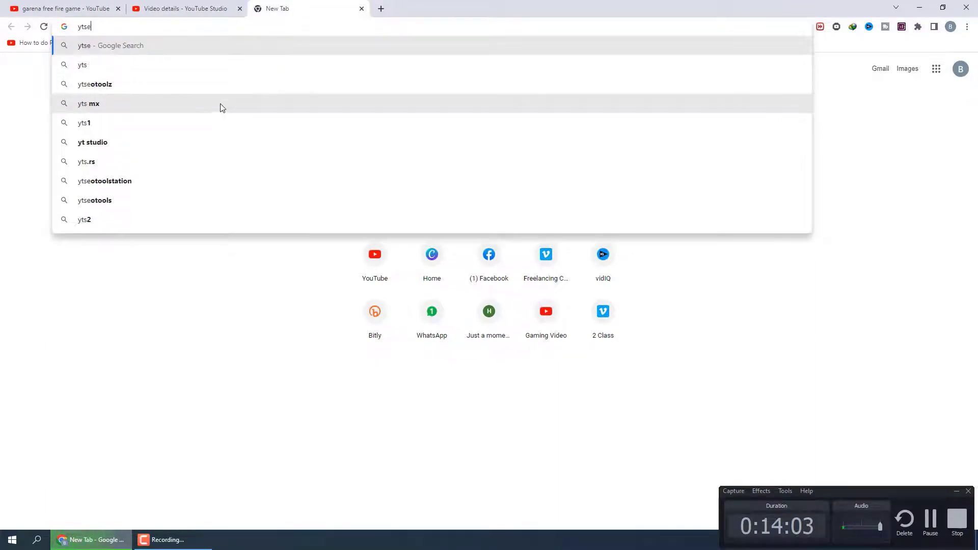
pyautogui.write('o')
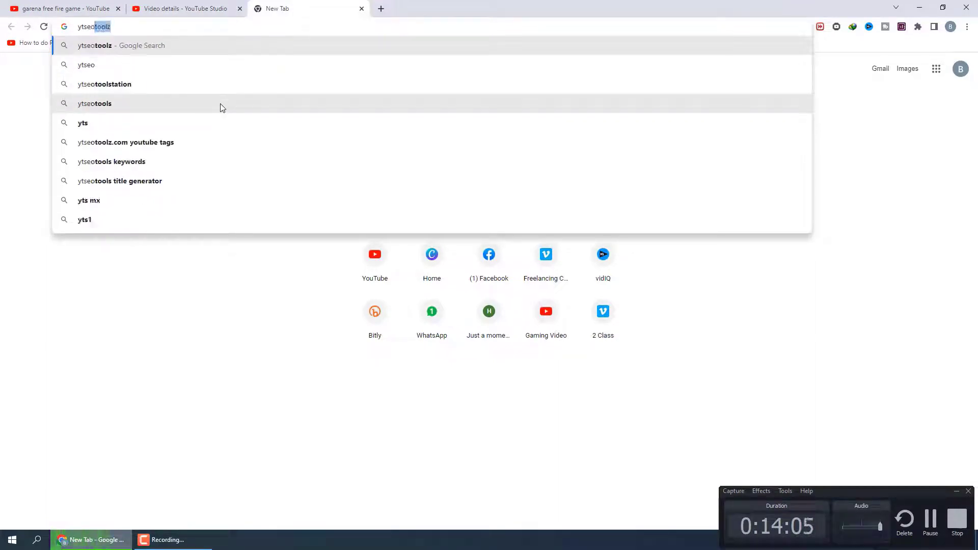
pyautogui.click(188, 104)
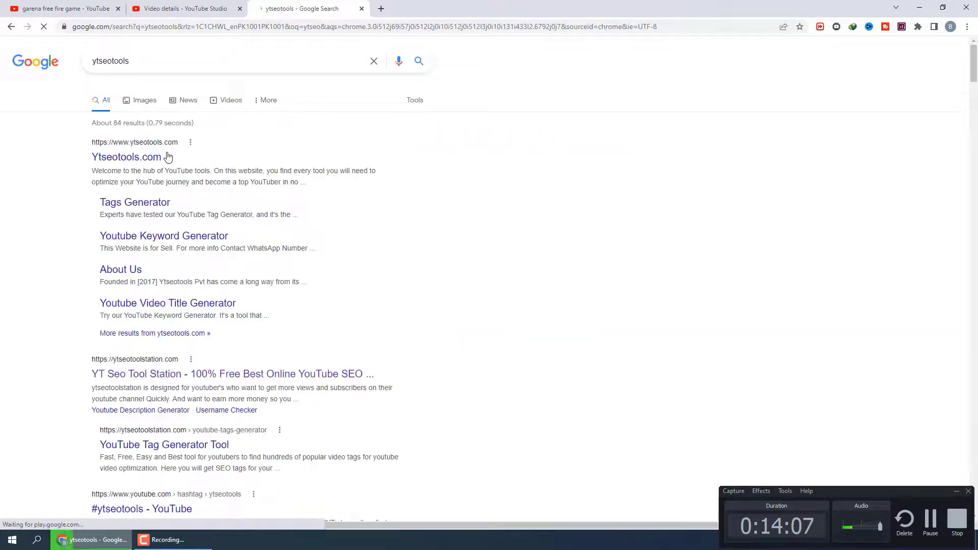
pyautogui.click(136, 161)
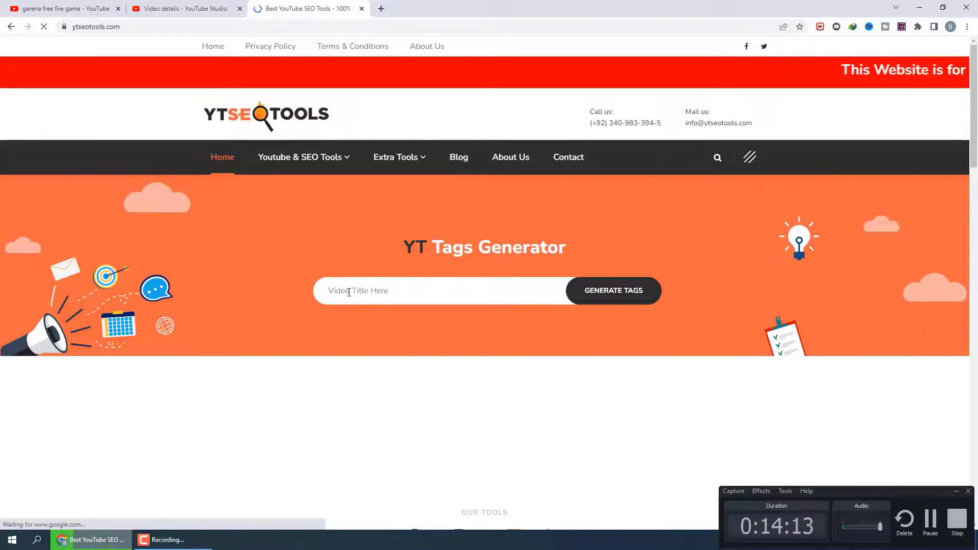
# - Copy the video's title from YouTube Studio into the YT Tags Generator and generate tags for it
pyautogui.click(368, 290)
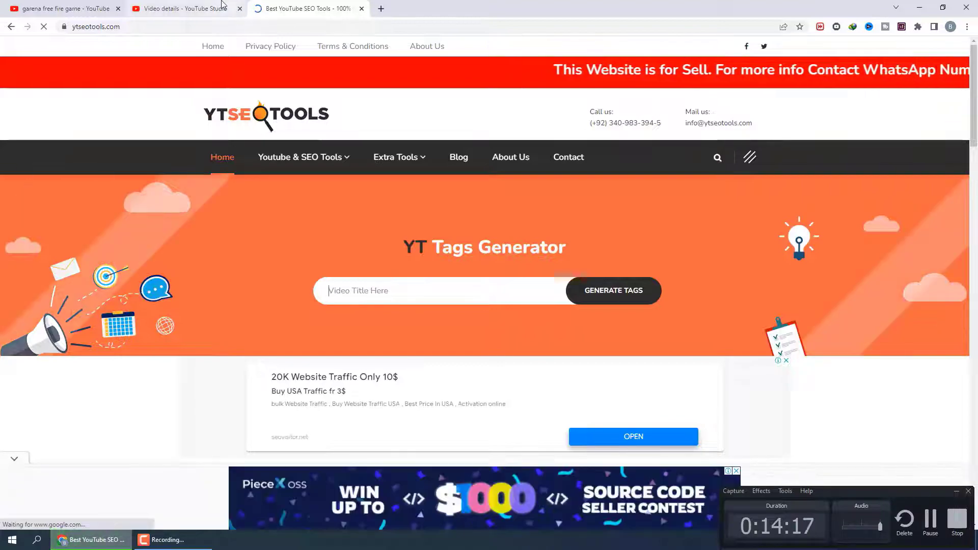
pyautogui.click(184, 8)
pyautogui.scroll(10, 361, 136)
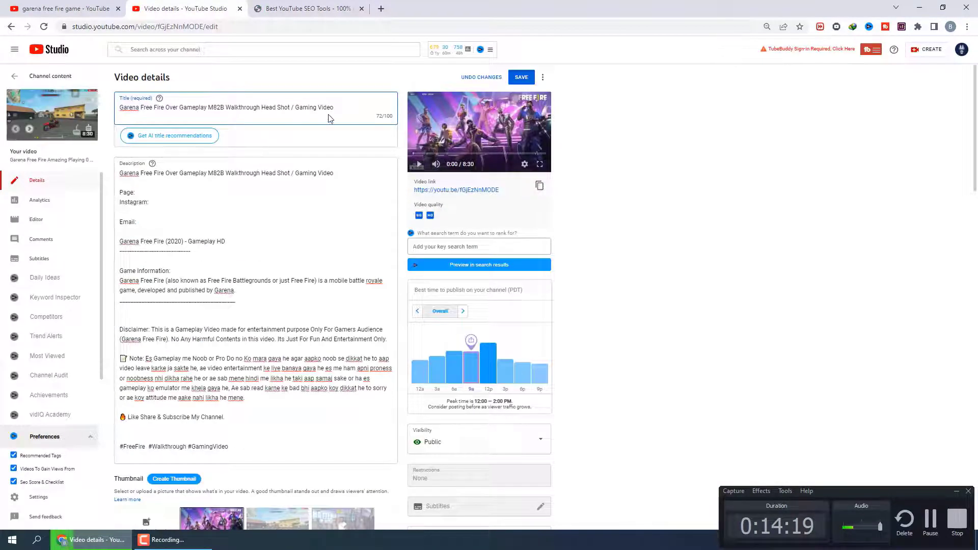
pyautogui.moveTo(334, 107); pyautogui.dragTo(152, 102)
pyautogui.hotkey('ctrl', 'c')
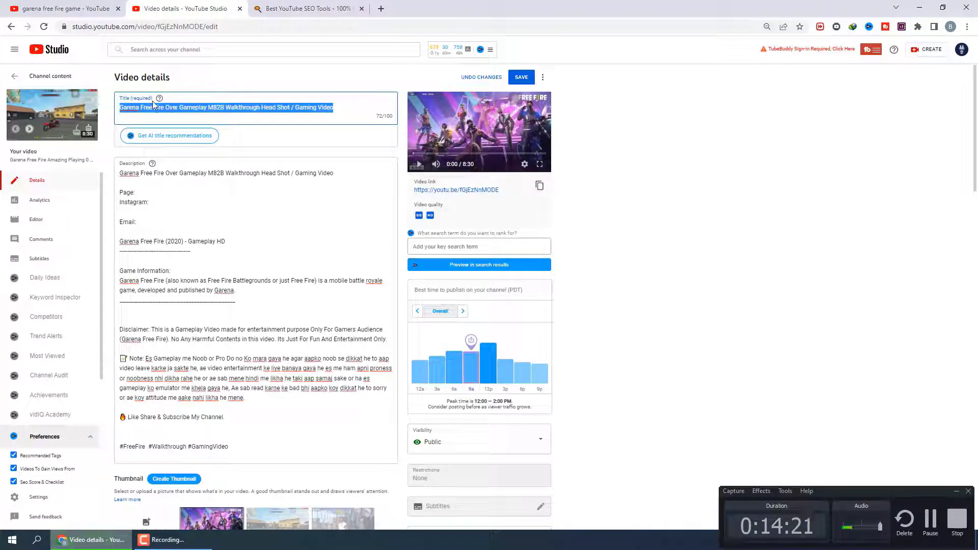
pyautogui.click(305, 8)
pyautogui.click(334, 290)
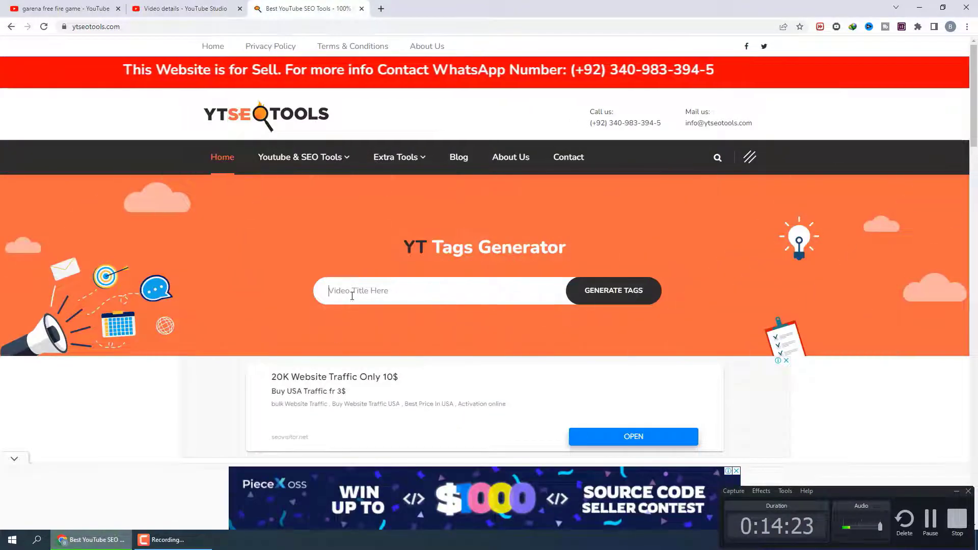
pyautogui.hotkey('ctrl', 'v')
pyautogui.click(619, 305)
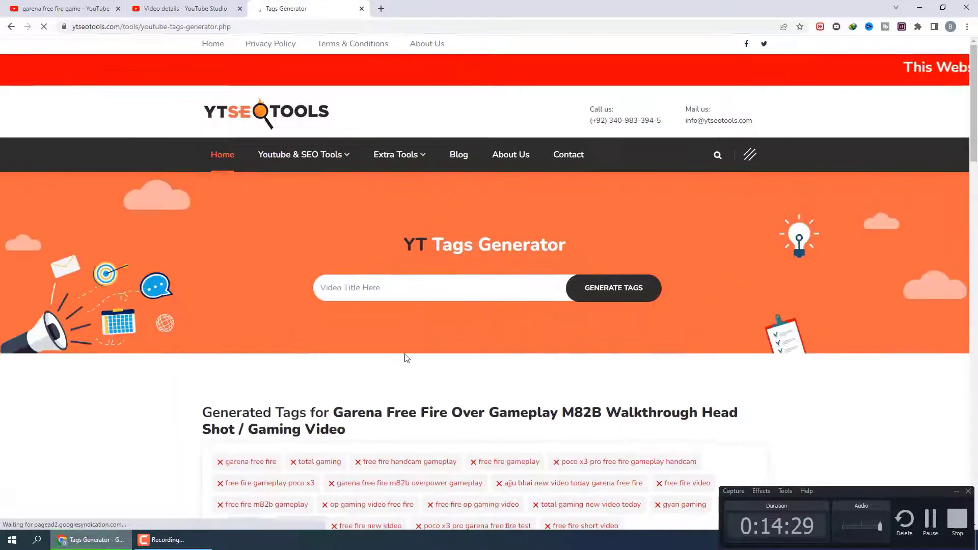
# - Copy all the generated tags and paste them into the video's tags in YouTube Studio
pyautogui.scroll(-4, 404, 355)
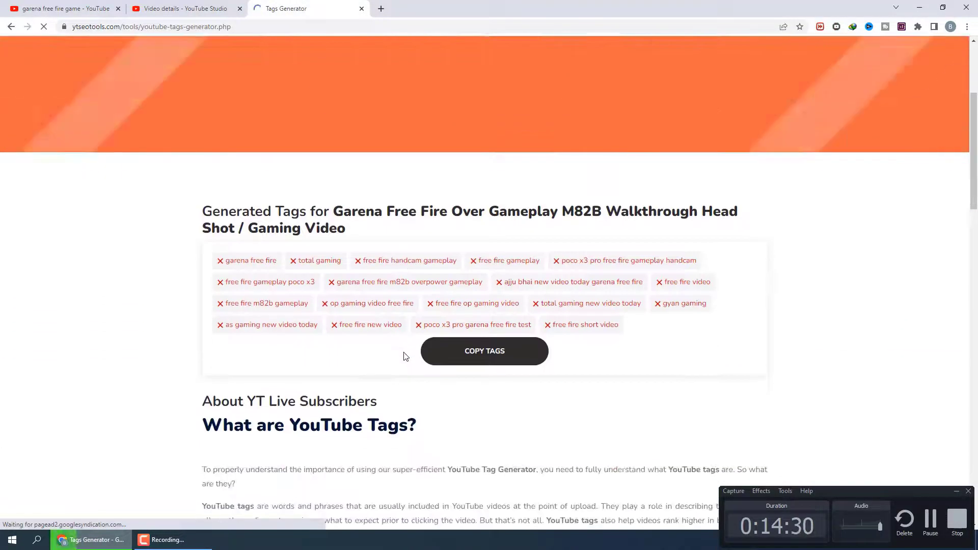
pyautogui.click(487, 355)
pyautogui.hotkey('ctrl', 'shift', 'Tab')
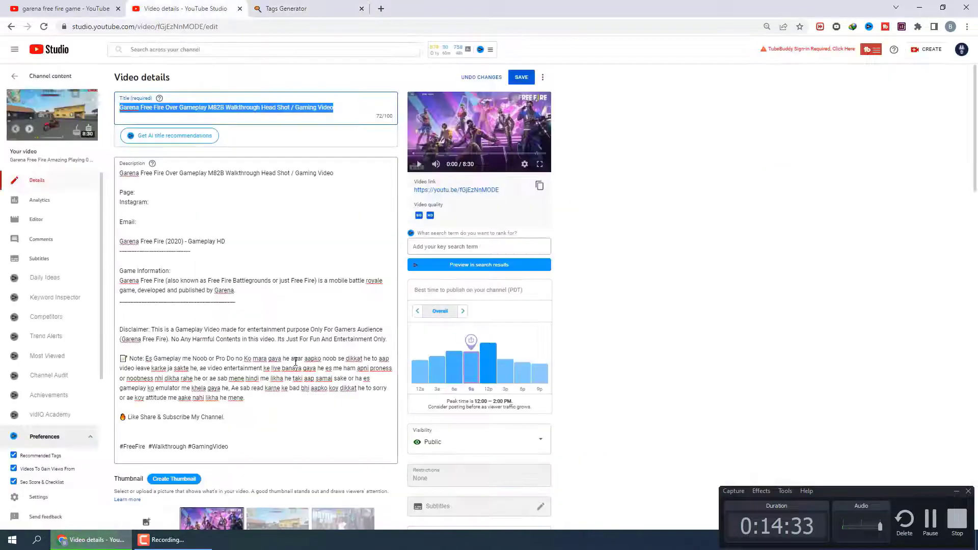
pyautogui.scroll(-15, 240, 443)
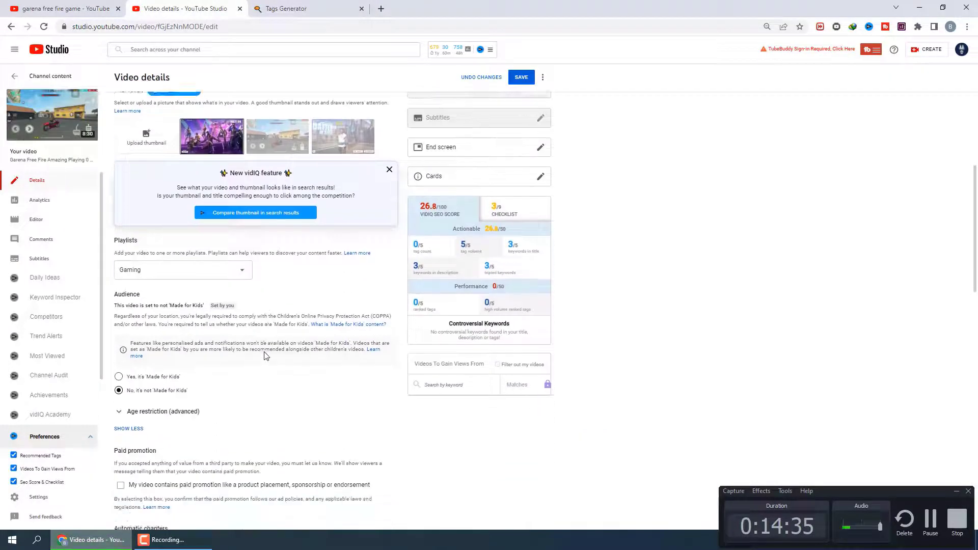
pyautogui.click(239, 469)
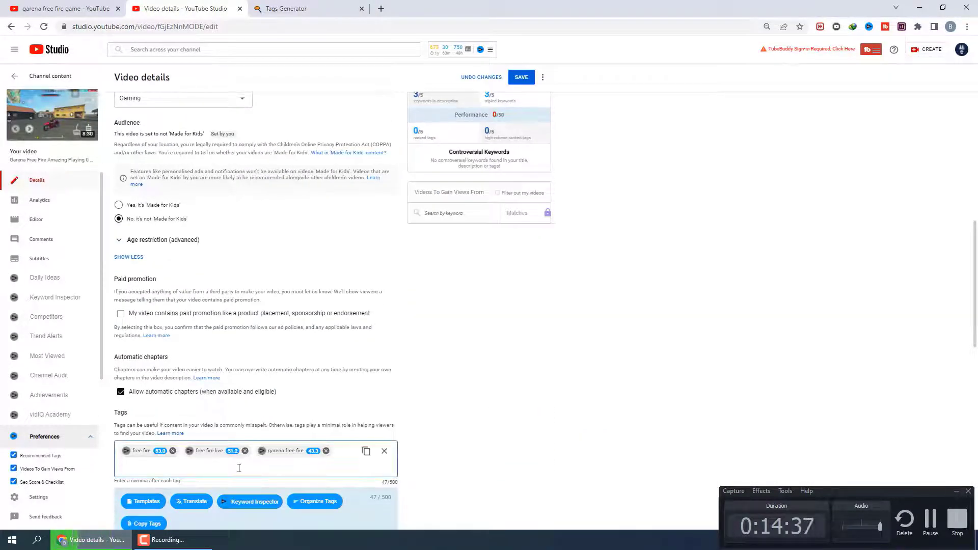
pyautogui.write('total gaming, free fire handcam gameplay, free fire gameplay, poco x3 pro free fire gameplay handcam, free fire gameplay poco x3, garena free fire m82b overpower gameplay, ajju bhai new video today garena free fire, free fire video, free fire m82b gameplay, op gaming video free fire, free fire op gaming video, total gaming new video today, gyan gaming, as gaming new video today, free fire new video, poco x3 pro garena free fire test, free fire short video')
pyautogui.scroll(-3, 315, 401)
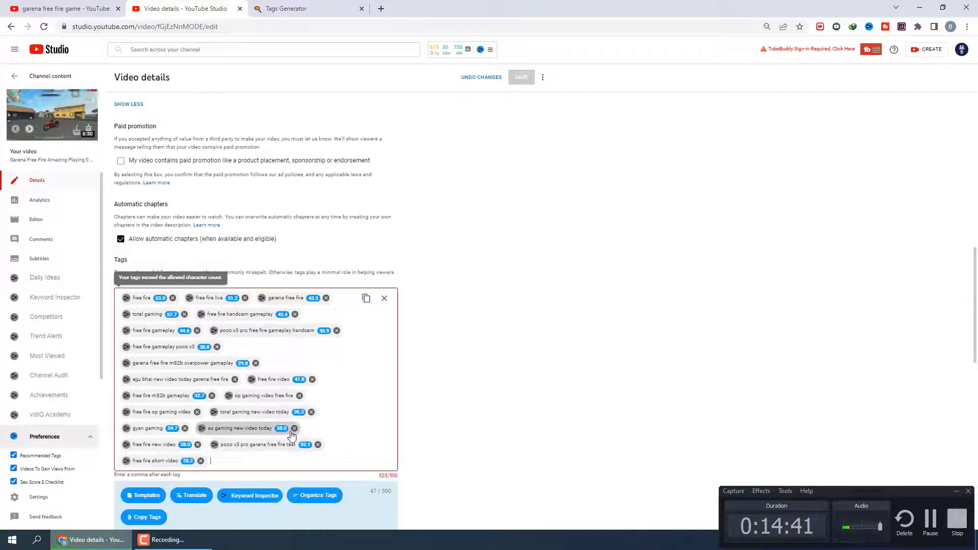
# - Remove the tag "as gaming new video today" from the video's tags and check the vidIQ SEO score
pyautogui.click(294, 428)
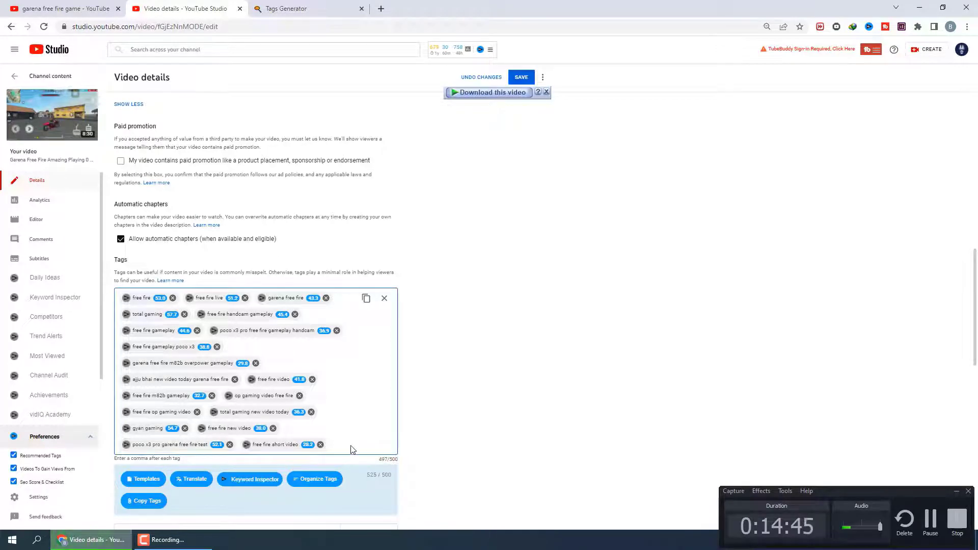
pyautogui.scroll(2, 344, 448)
pyautogui.scroll(4, 344, 448)
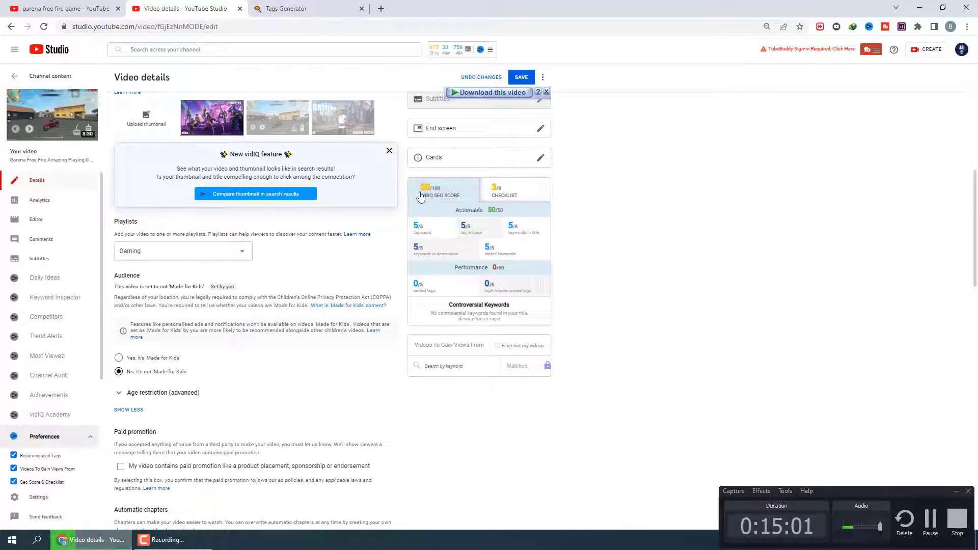
pyautogui.scroll(-10, 308, 298)
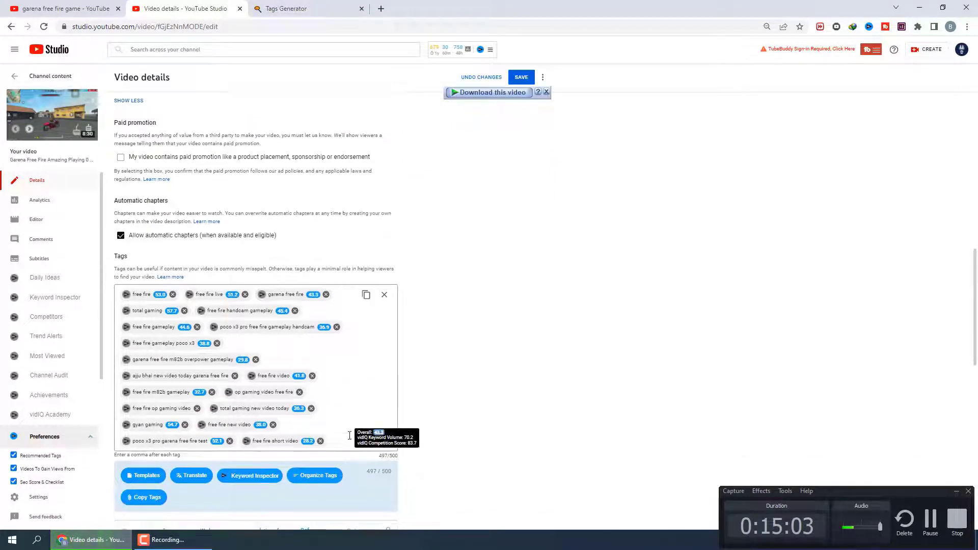
# - Set the video language to English in the language and captions certification settings
pyautogui.scroll(-2, 278, 443)
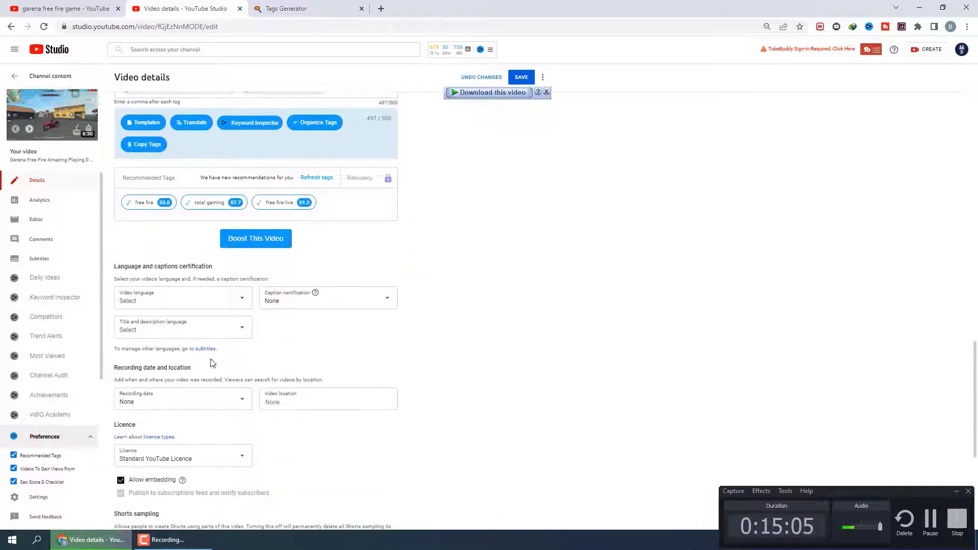
pyautogui.click(171, 308)
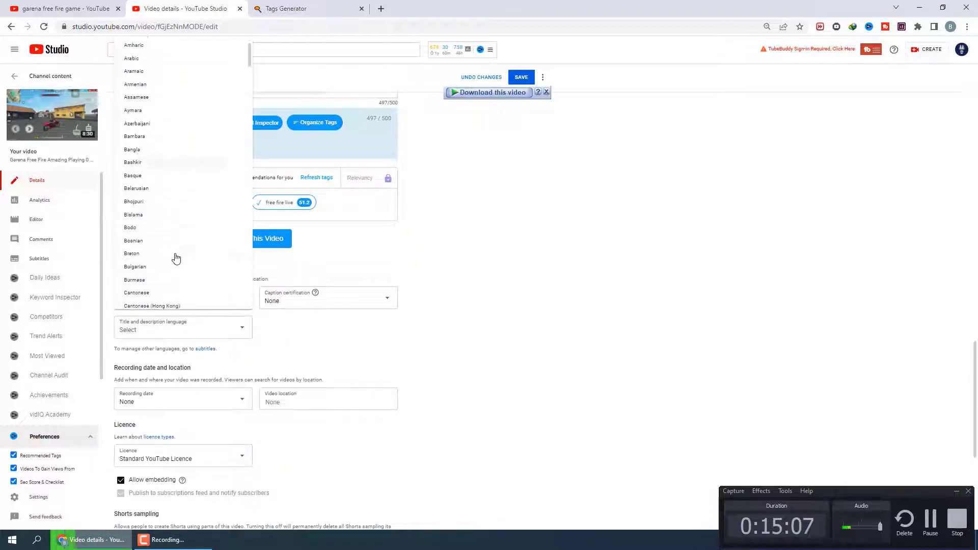
pyautogui.scroll(-1, 146, 218)
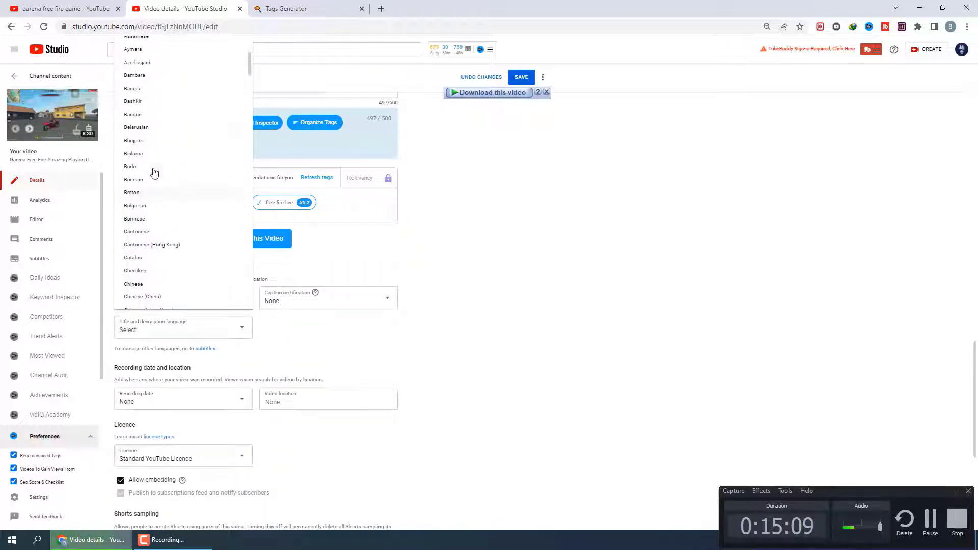
pyautogui.scroll(-1, 159, 240)
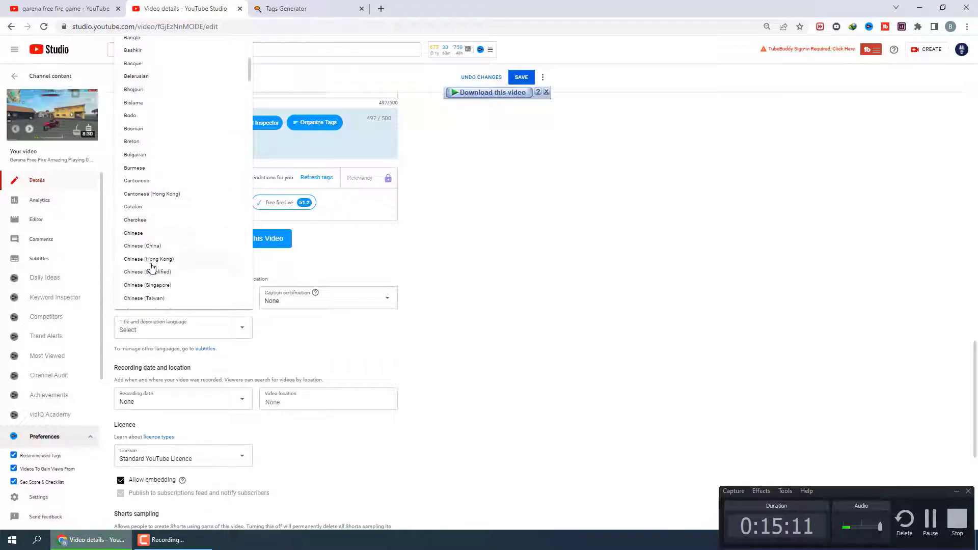
pyautogui.scroll(-1, 153, 270)
pyautogui.scroll(-2, 153, 284)
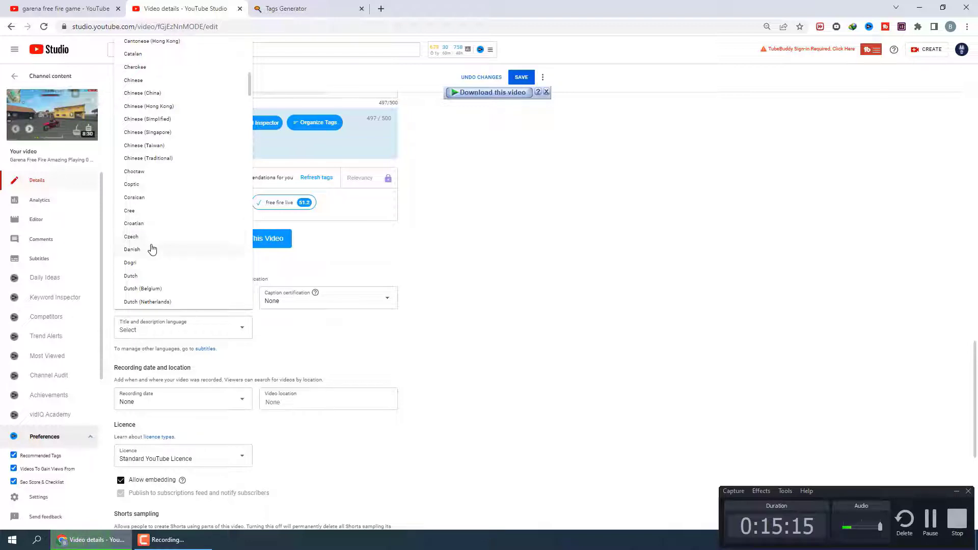
pyautogui.scroll(-1, 152, 249)
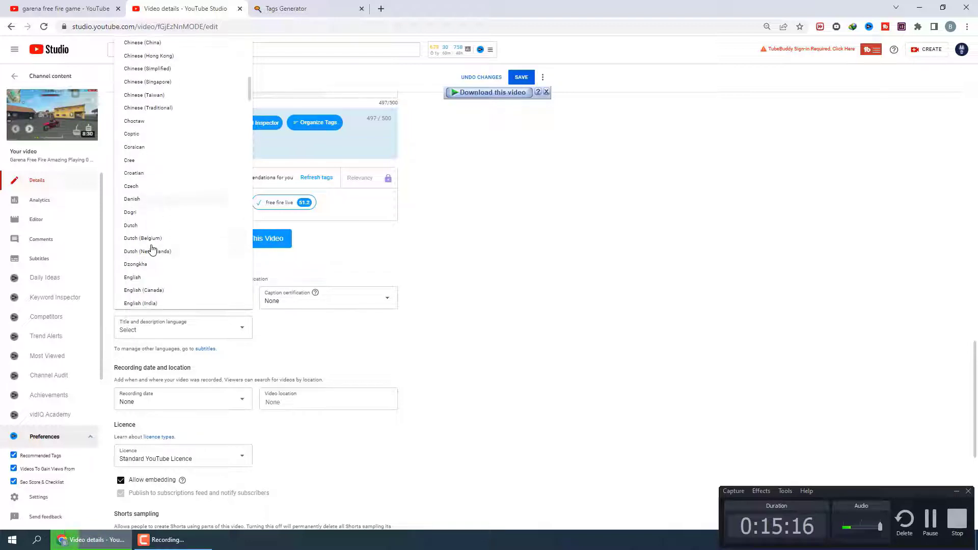
pyautogui.click(148, 277)
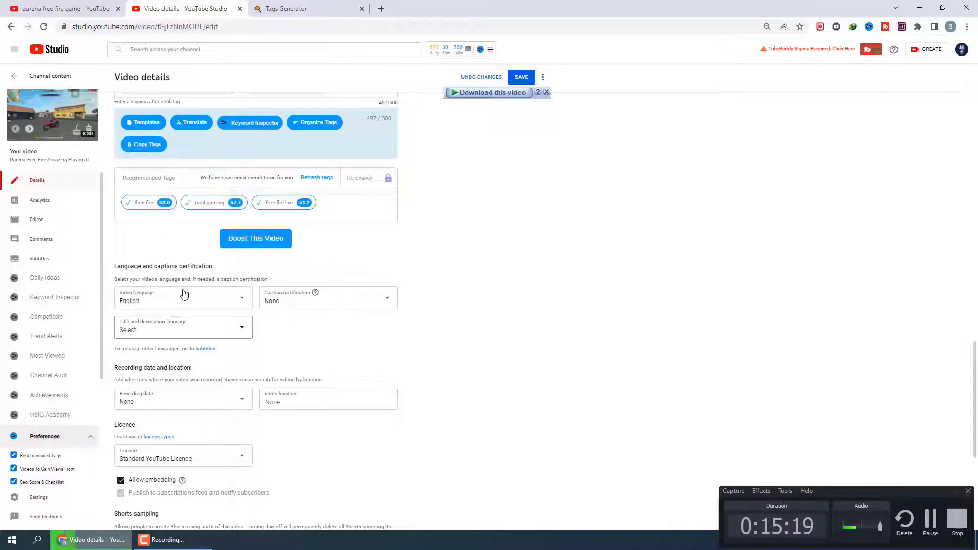
# - Set the title and description language to English
pyautogui.click(186, 326)
pyautogui.scroll(-5, 178, 300)
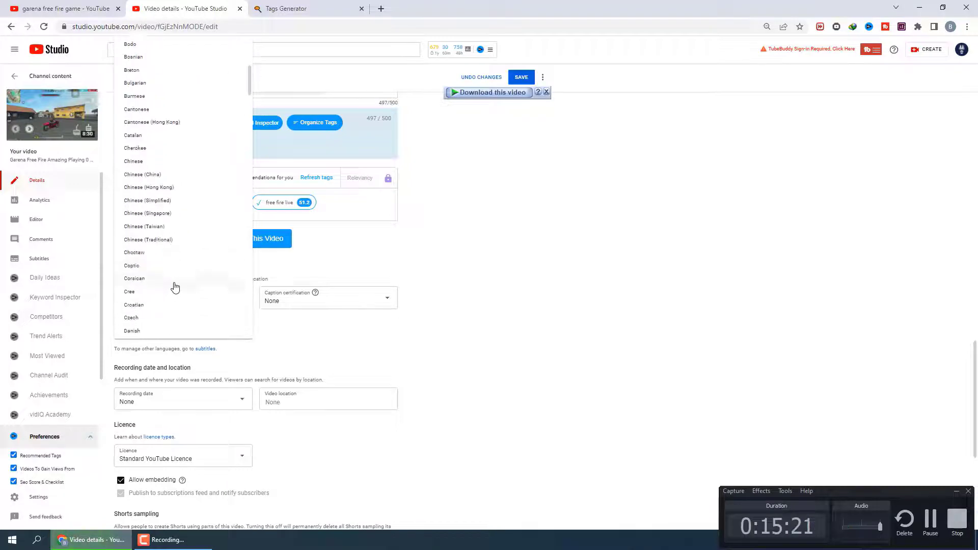
pyautogui.scroll(-2, 175, 288)
pyautogui.click(152, 314)
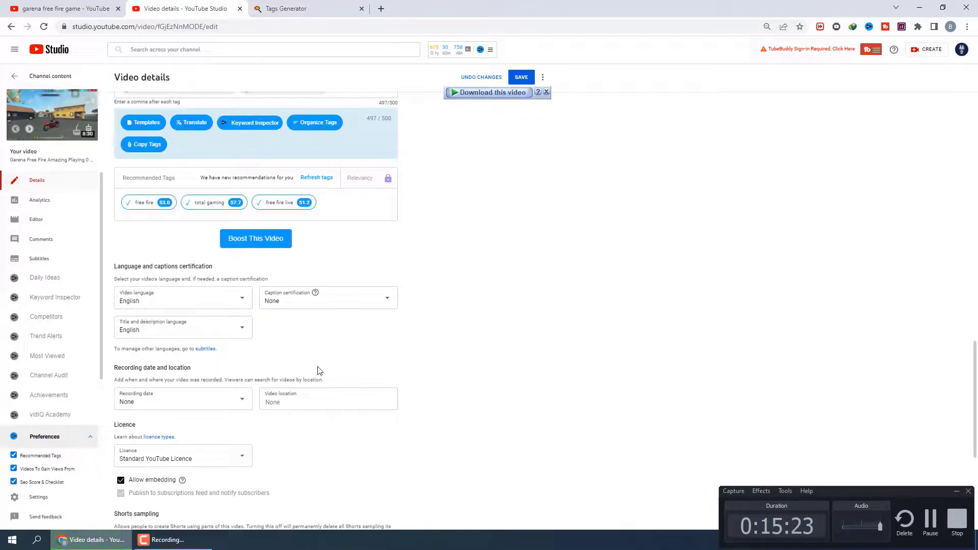
# - Look up "Paki" as the video location and choose Pakistan
pyautogui.scroll(-2, 316, 311)
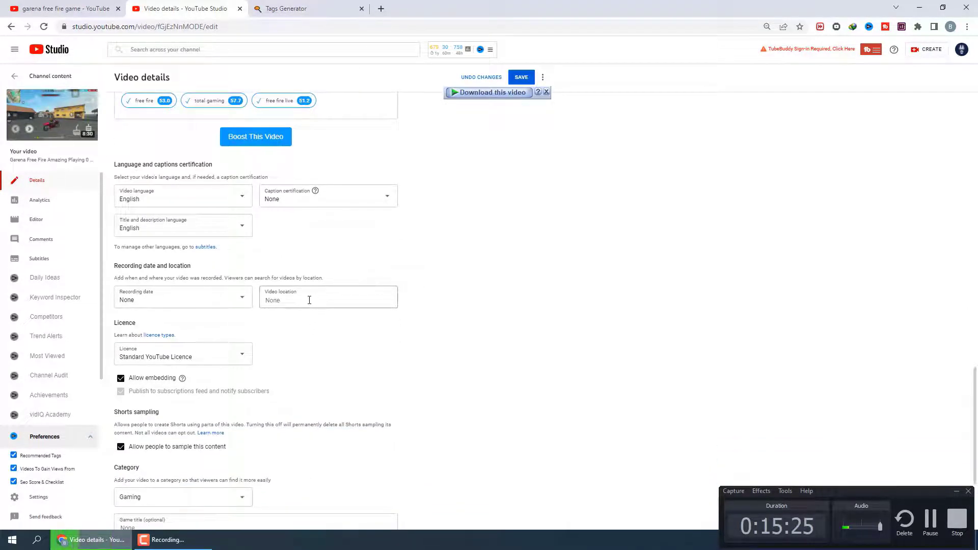
pyautogui.click(310, 300)
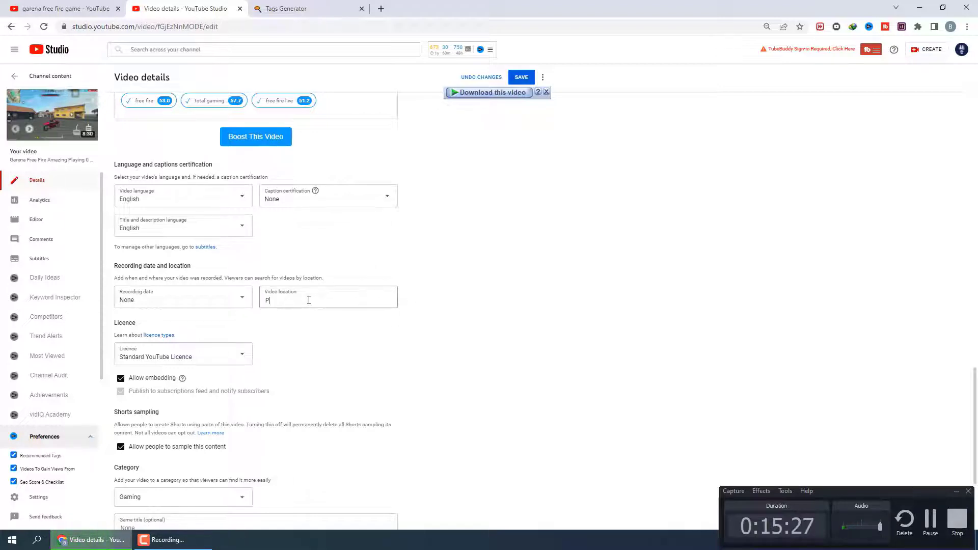
pyautogui.write('Pak')
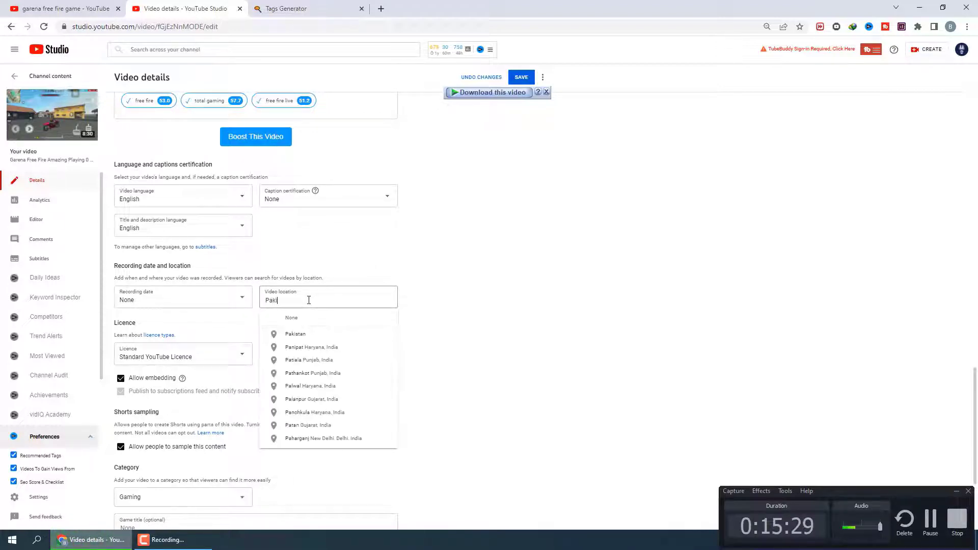
pyautogui.write('i')
pyautogui.click(303, 334)
# - Search for "Gare" as the game title, choose Garena Free Fire 2017, and leave the category on Gaming
pyautogui.scroll(-3, 303, 332)
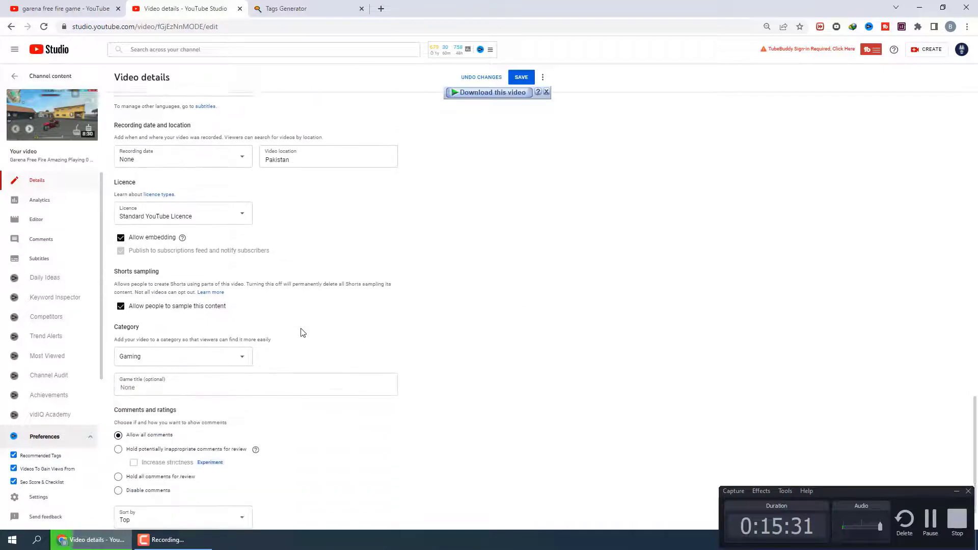
pyautogui.scroll(-1, 131, 360)
pyautogui.click(131, 360)
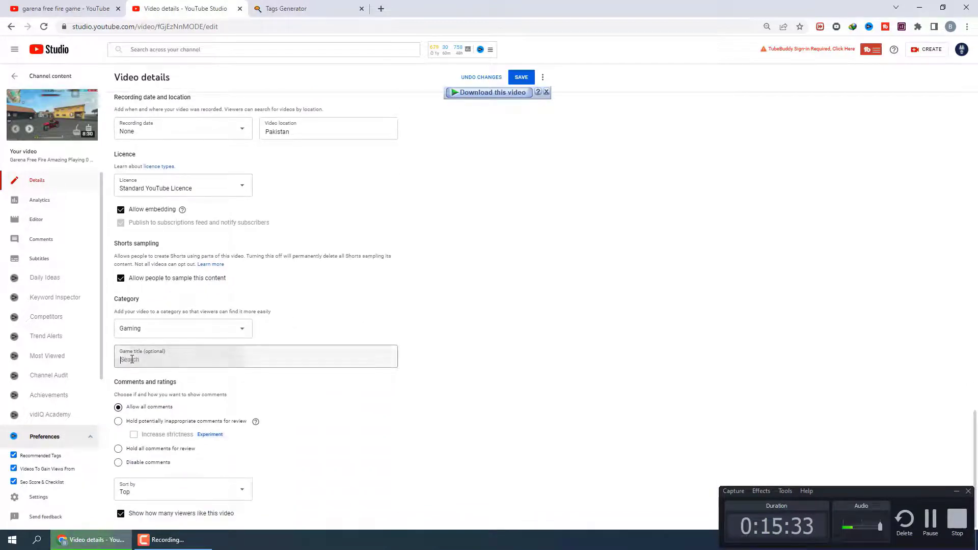
pyautogui.write('Gare')
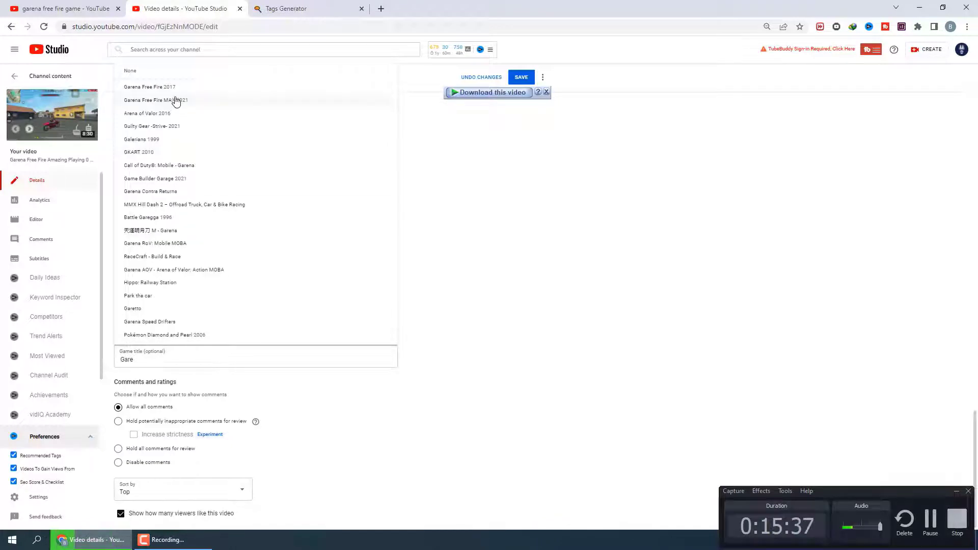
pyautogui.click(175, 90)
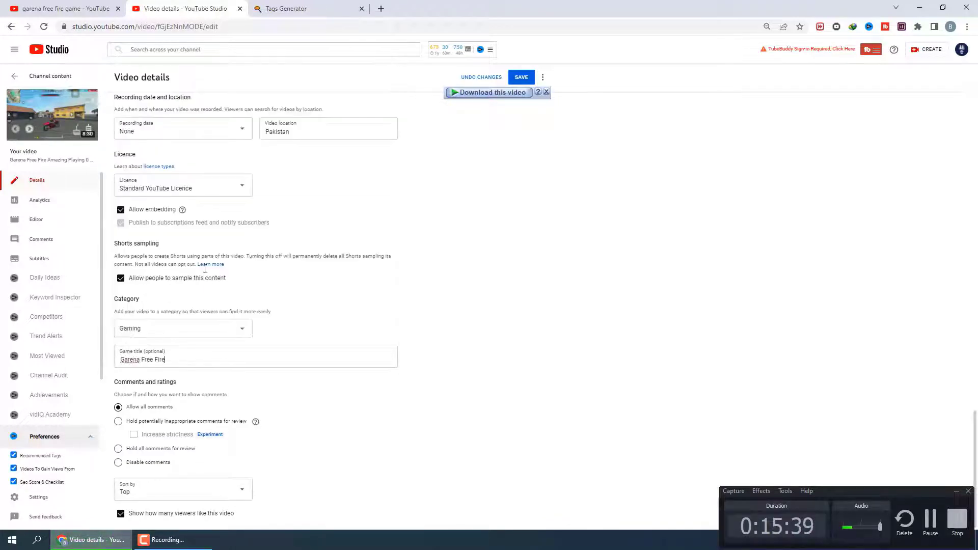
pyautogui.click(199, 334)
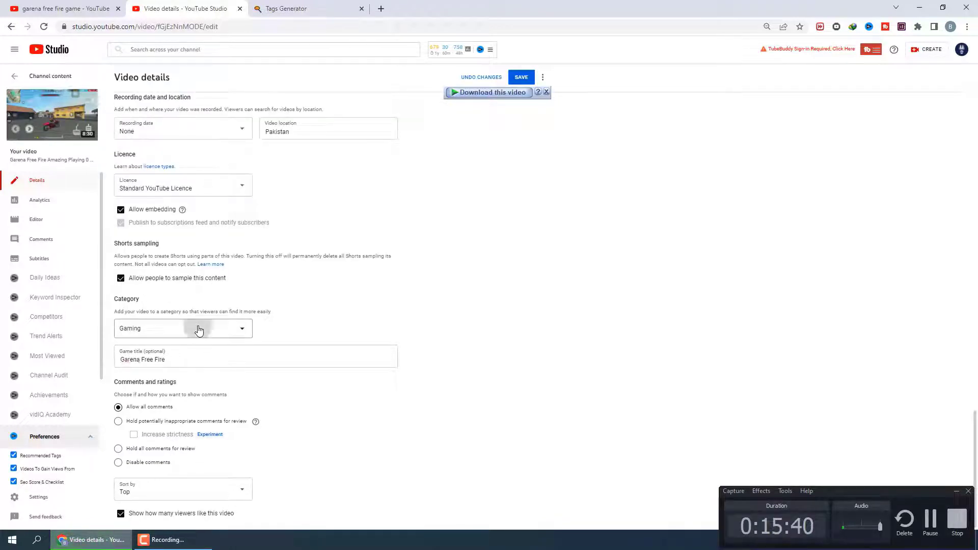
pyautogui.click(400, 455)
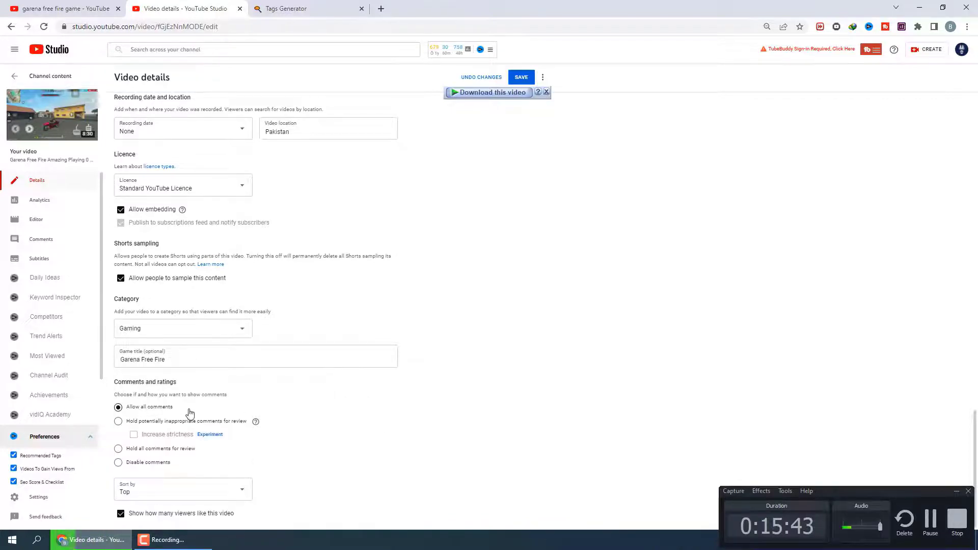
# - Save the changes to the video details and return to the thumbnail and SEO score area
pyautogui.scroll(15, 191, 408)
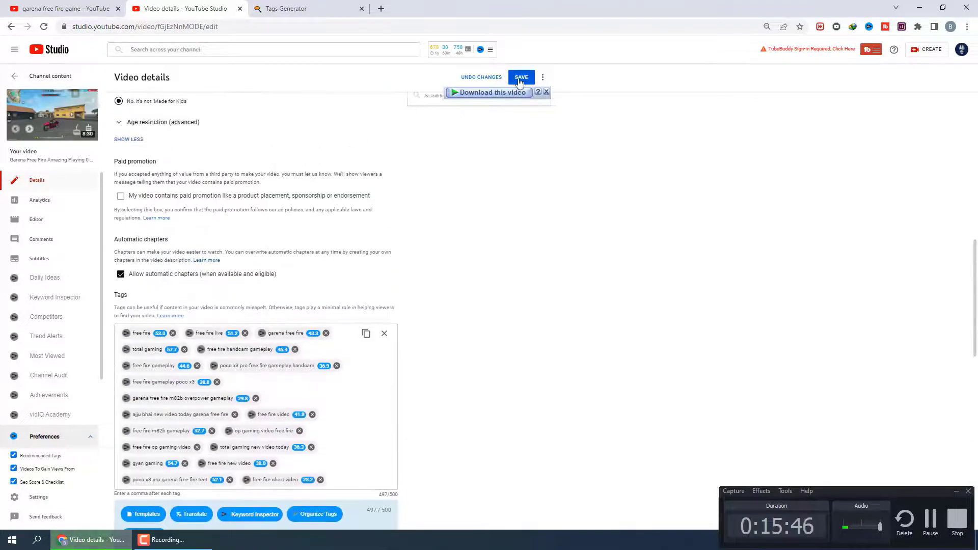
pyautogui.click(516, 77)
pyautogui.scroll(7, 412, 257)
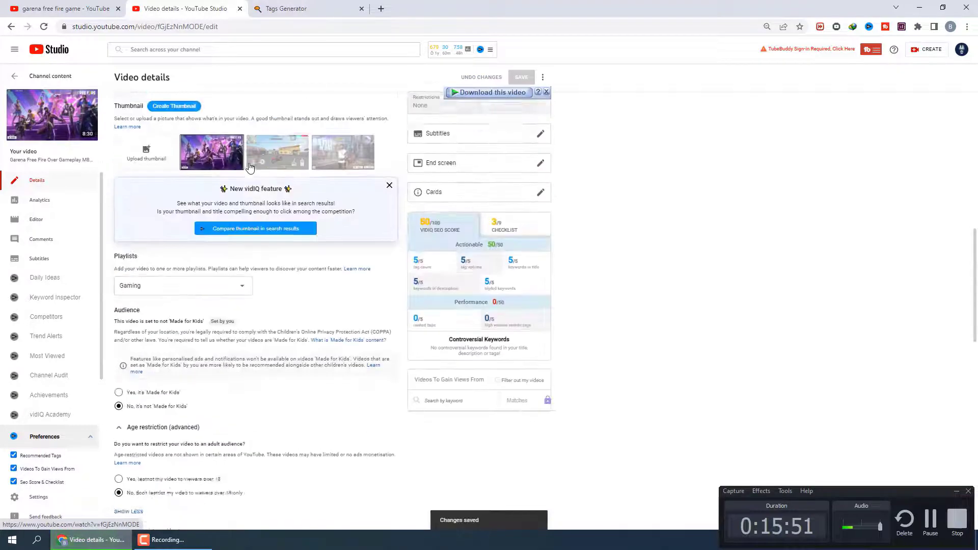